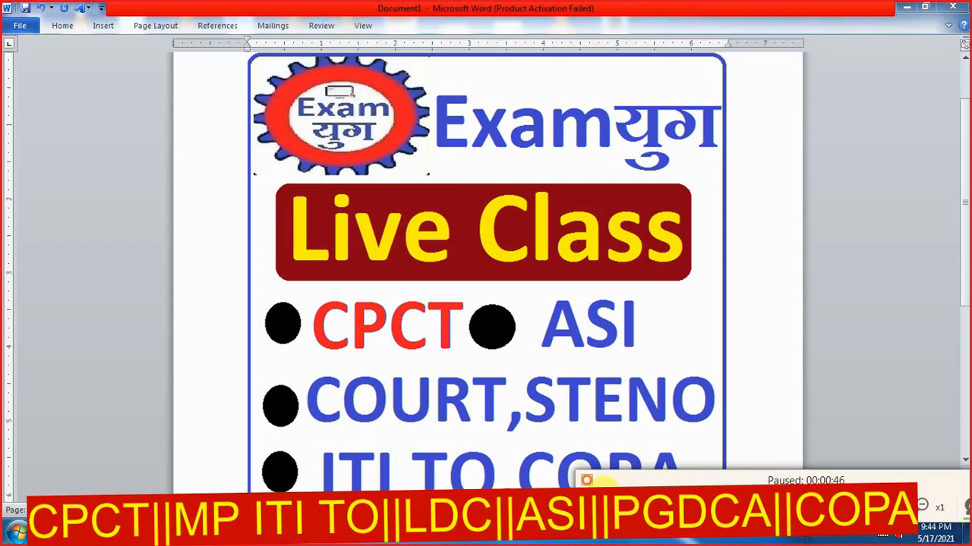
# - Delete the entire Live Class poster so the document page is blank
pyautogui.click(590, 480)
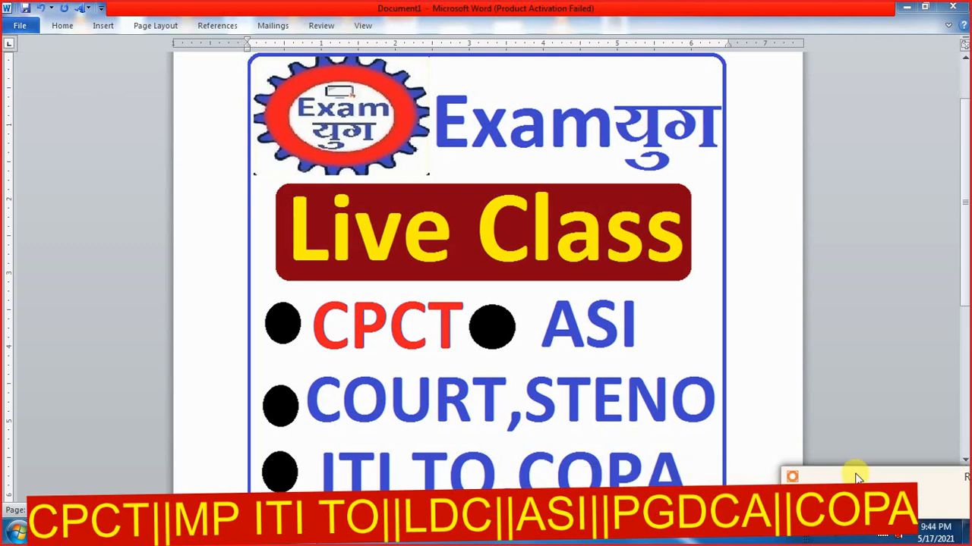
pyautogui.click(488, 153)
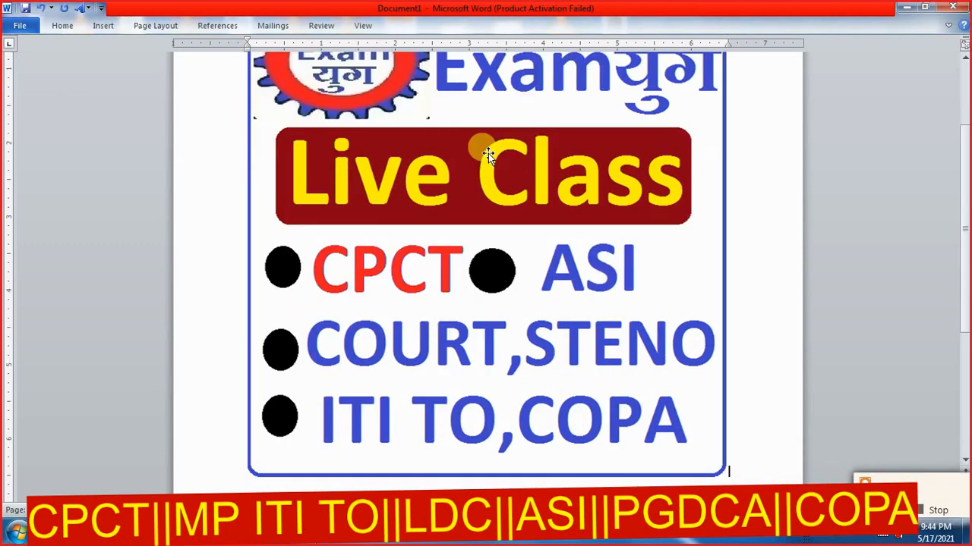
pyautogui.press('Delete')
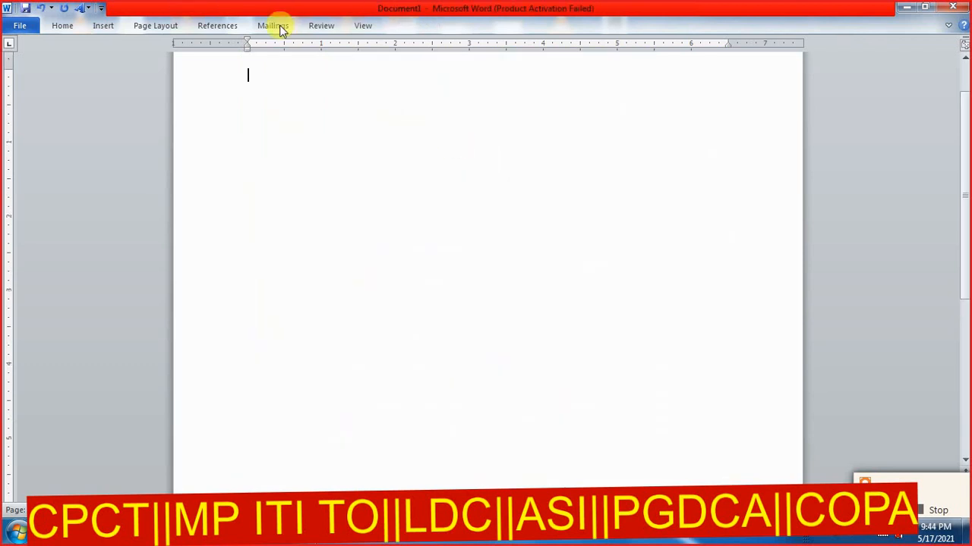
# - Keep the ribbon permanently expanded and show its Insert commands
pyautogui.click(103, 25)
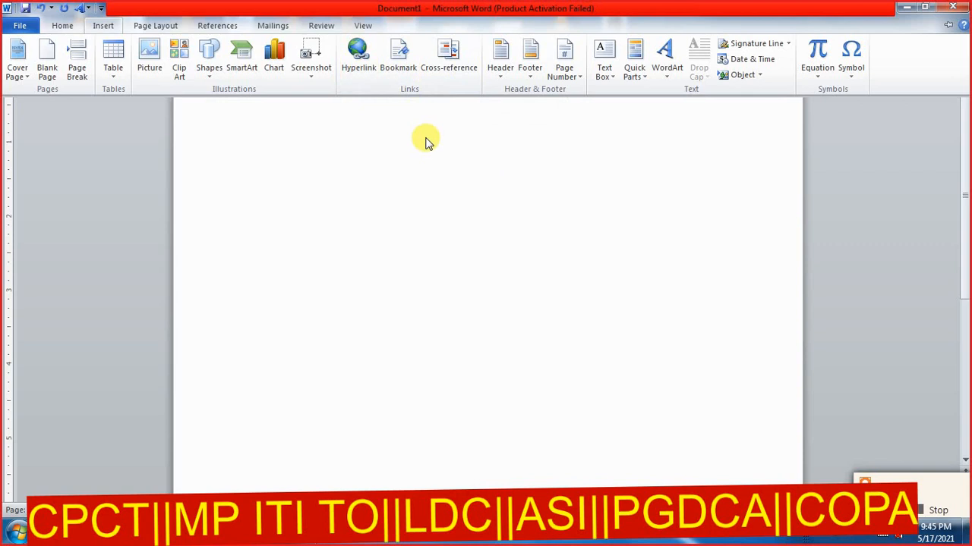
pyautogui.hotkey('ctrl', 'F1')
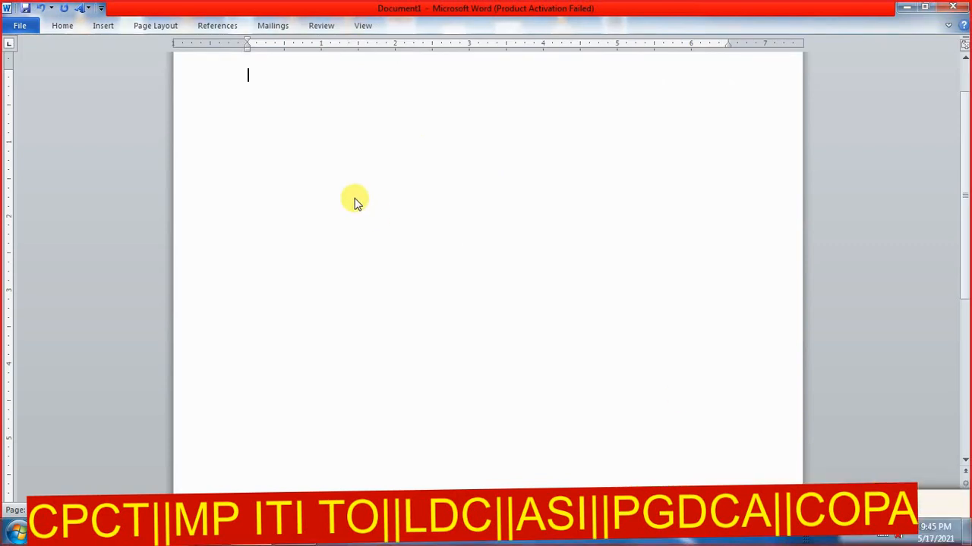
pyautogui.doubleClick(70, 25)
pyautogui.click(101, 25)
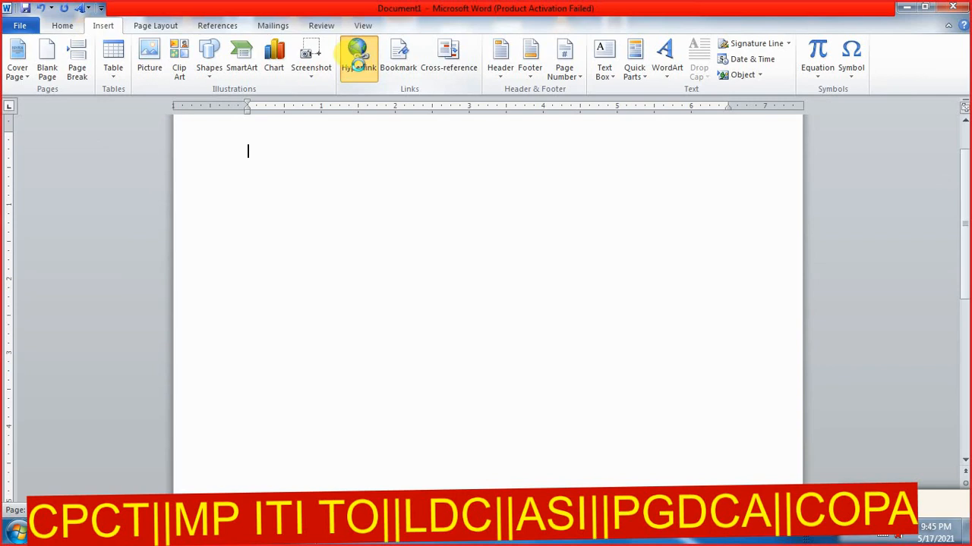
# - Insert a hyperlink to the address c:\ on the blank page
pyautogui.click(357, 67)
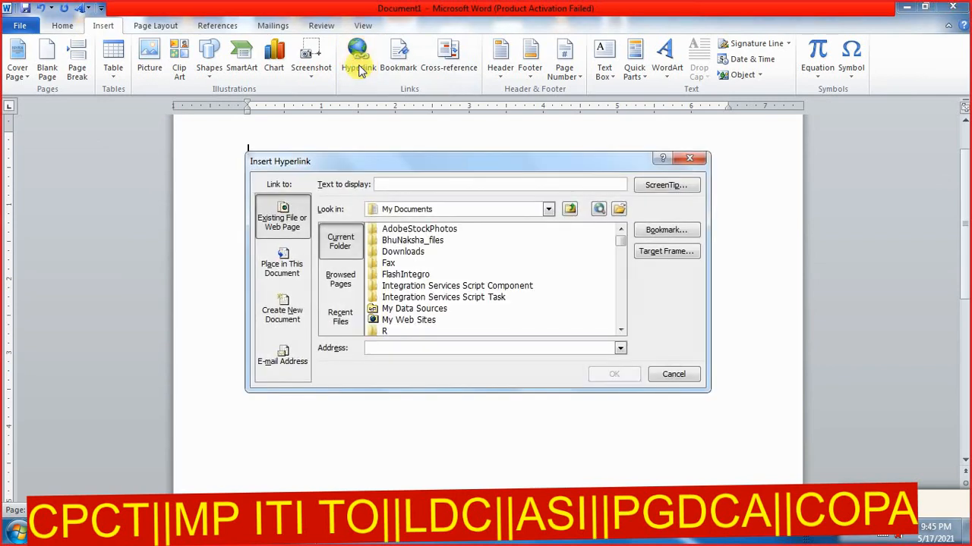
pyautogui.moveTo(355, 161); pyautogui.dragTo(293, 138)
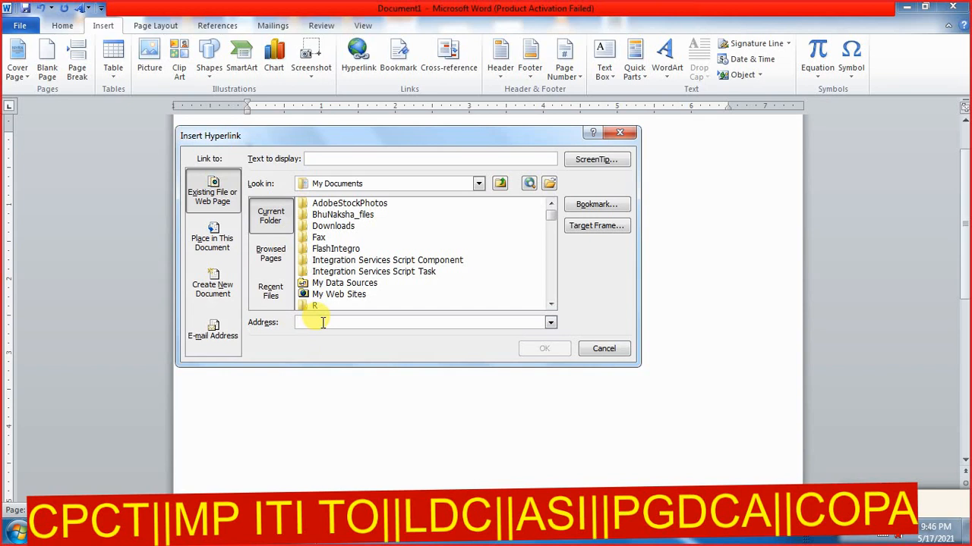
pyautogui.write('c:\\')
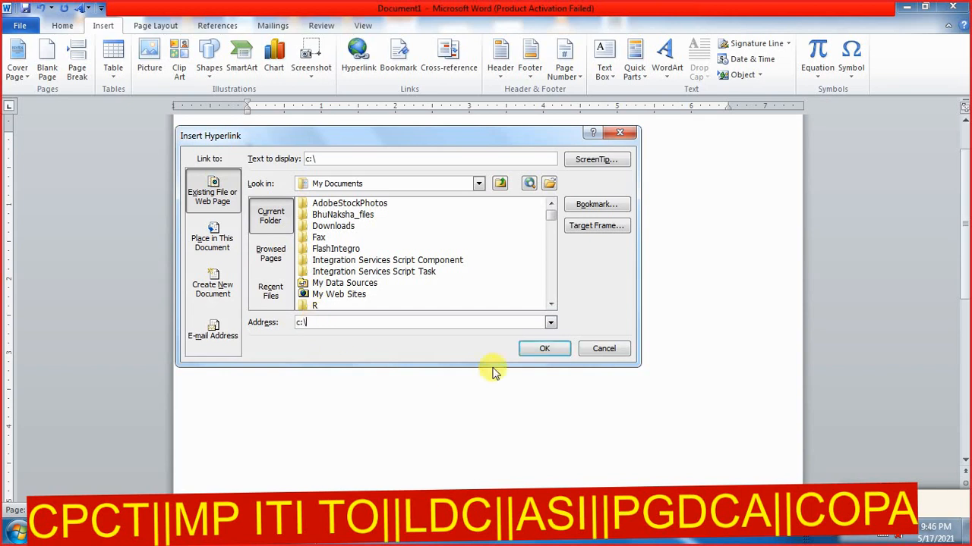
pyautogui.click(545, 348)
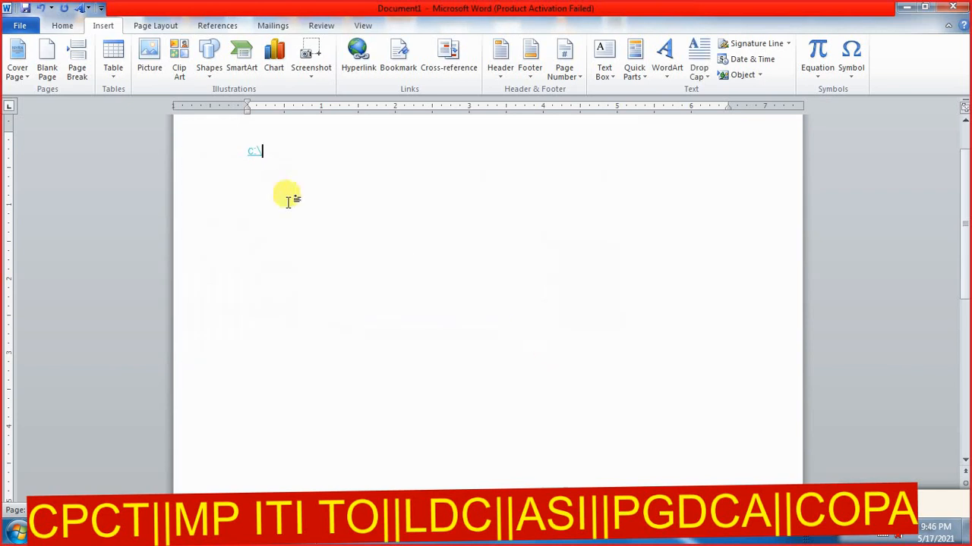
# - Follow the c:\ hyperlink past the security notice, and close the folder window it opens
pyautogui.keyDown('ctrl'); pyautogui.click(253, 157); pyautogui.keyUp('ctrl')
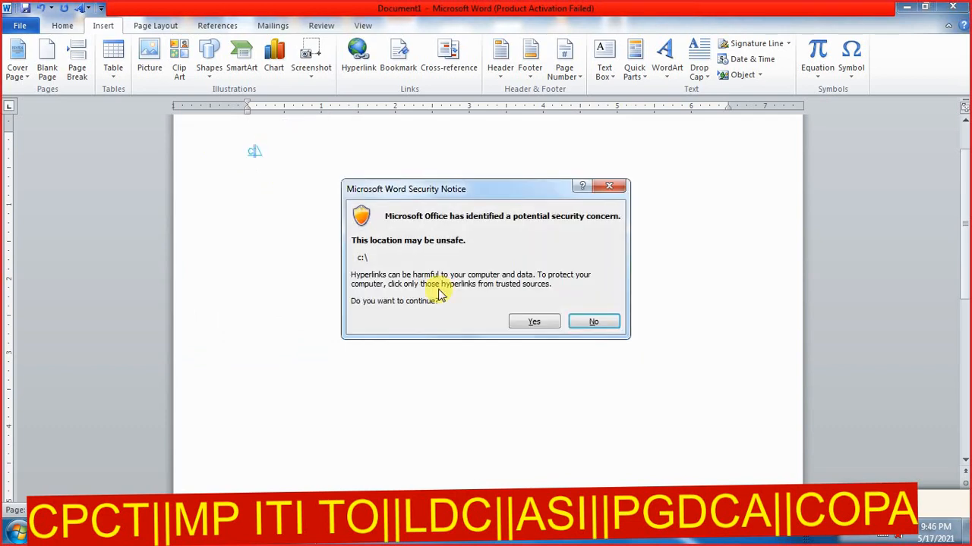
pyautogui.click(535, 323)
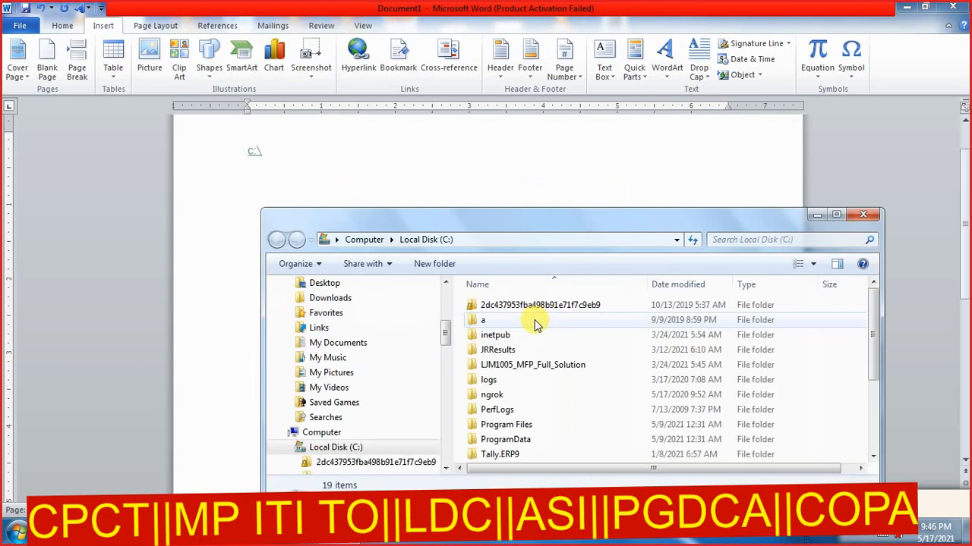
pyautogui.click(861, 218)
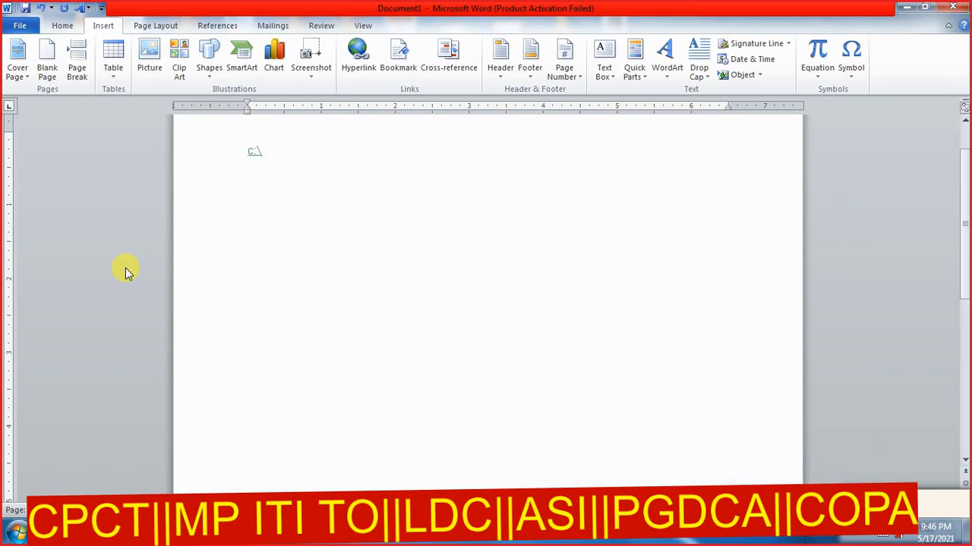
pyautogui.hotkey('ctrl', 'a')
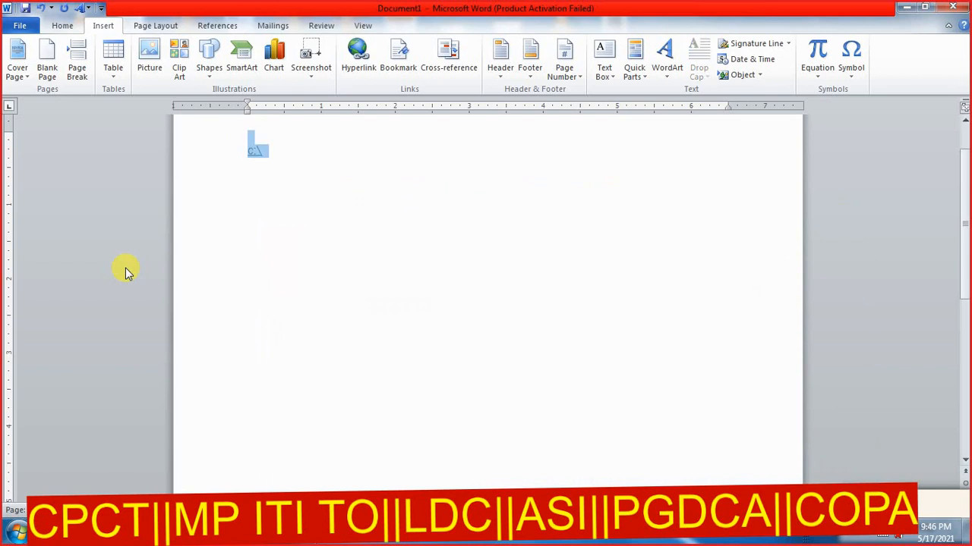
pyautogui.press('Delete')
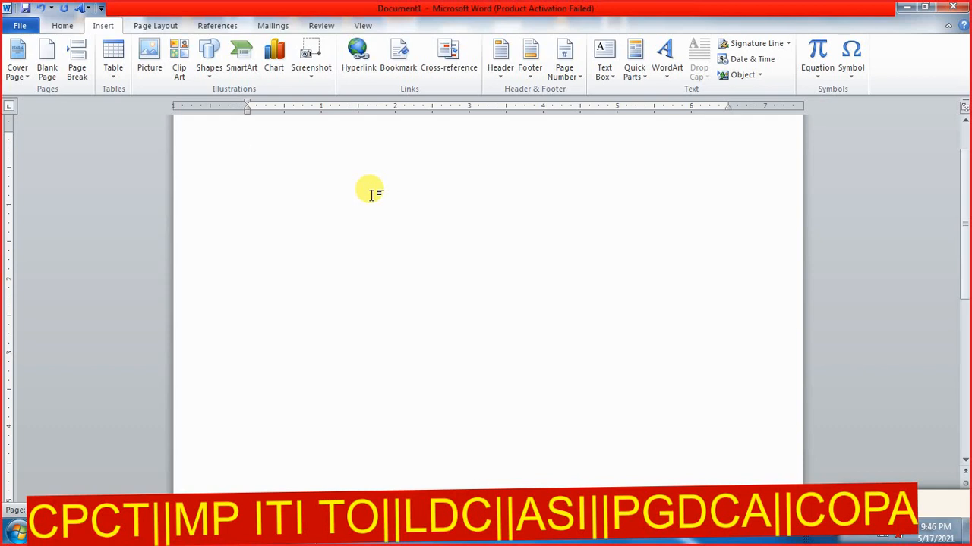
pyautogui.hotkey('ctrl', 'k')
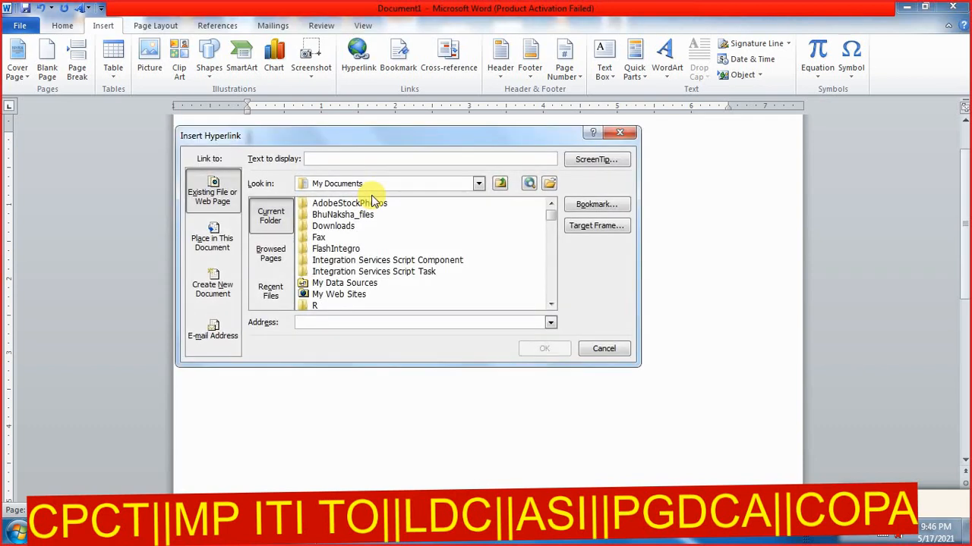
pyautogui.moveTo(314, 141); pyautogui.dragTo(498, 167)
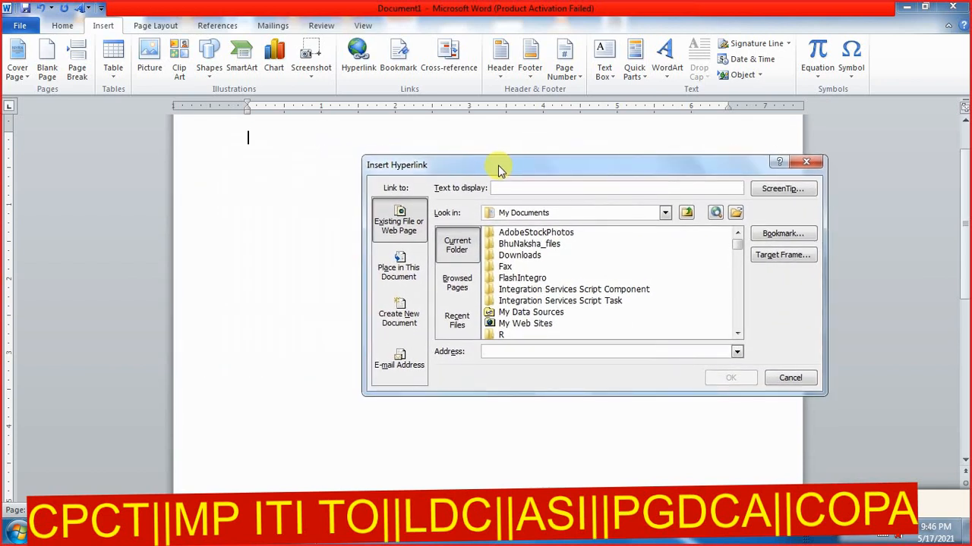
pyautogui.click(518, 351)
pyautogui.write('www.facebook.com/')
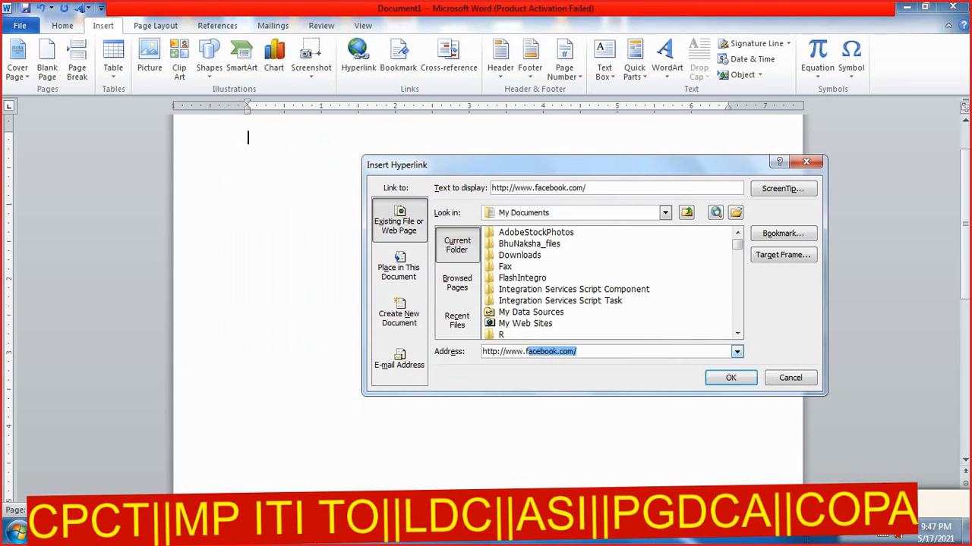
pyautogui.press('Right')
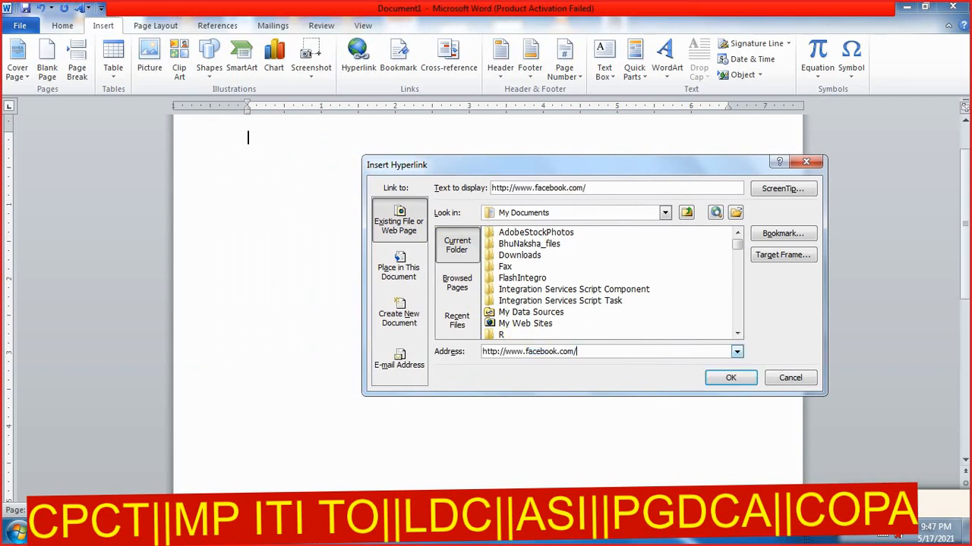
pyautogui.click(730, 378)
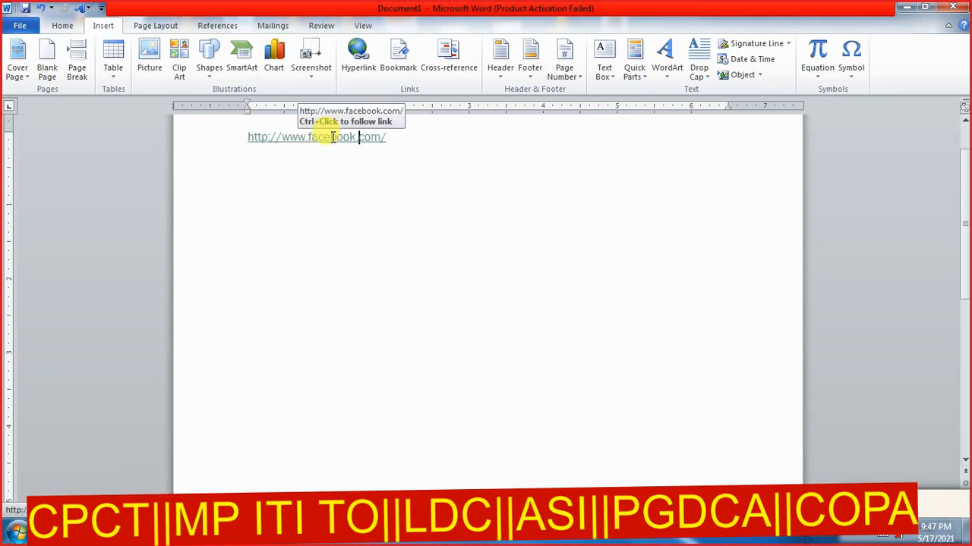
# - Check the Facebook page opened from the link in the browser and answer the home page prompt before returning to the document
pyautogui.moveTo(850, 501); pyautogui.dragTo(672, 439)
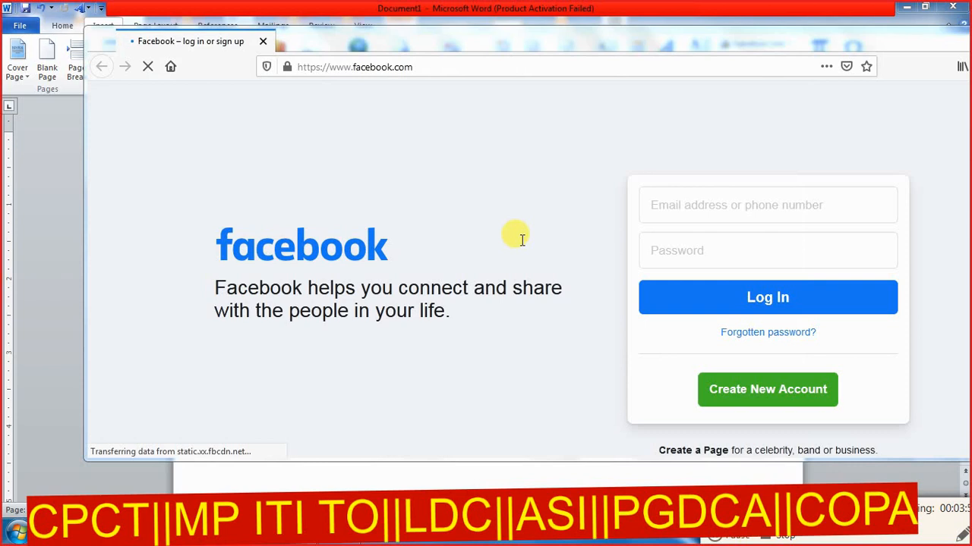
pyautogui.click(176, 72)
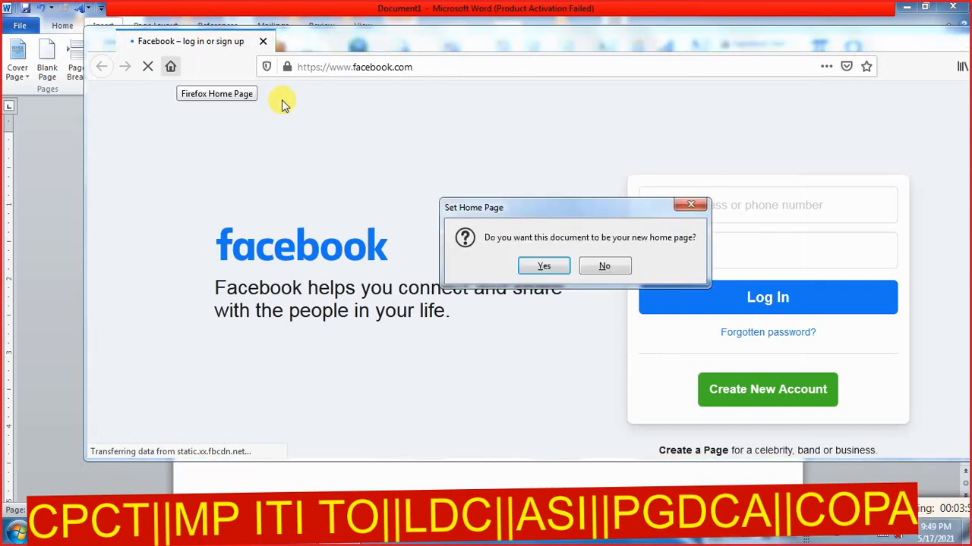
pyautogui.press('Return')
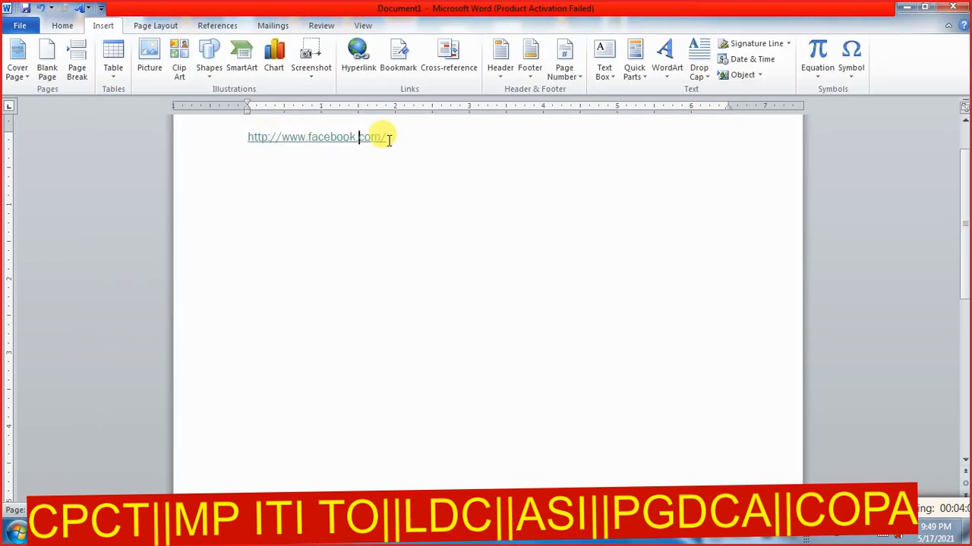
pyautogui.click(389, 138)
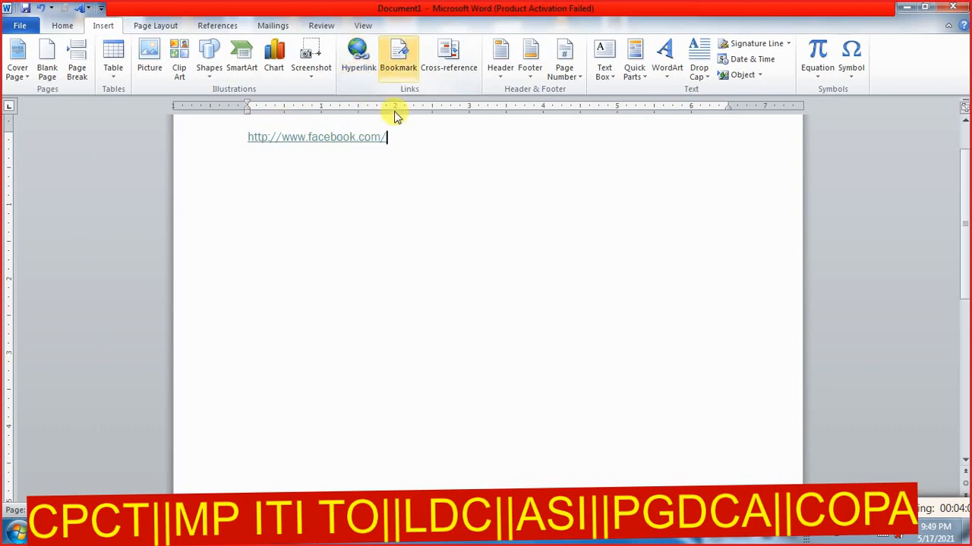
pyautogui.moveTo(412, 138); pyautogui.dragTo(237, 135)
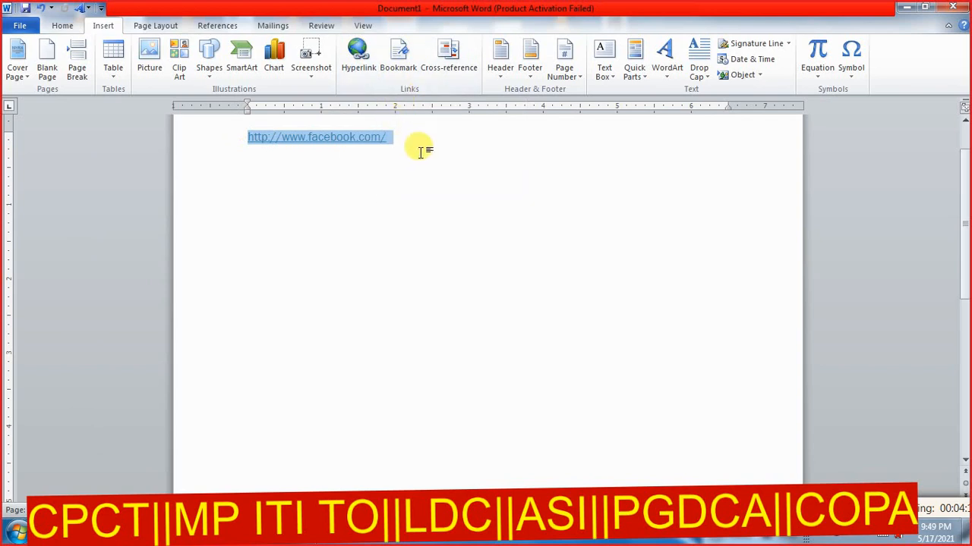
pyautogui.press('Delete')
# - Generate five paragraphs of sample text with the formula =rand(5)
pyautogui.write('=')
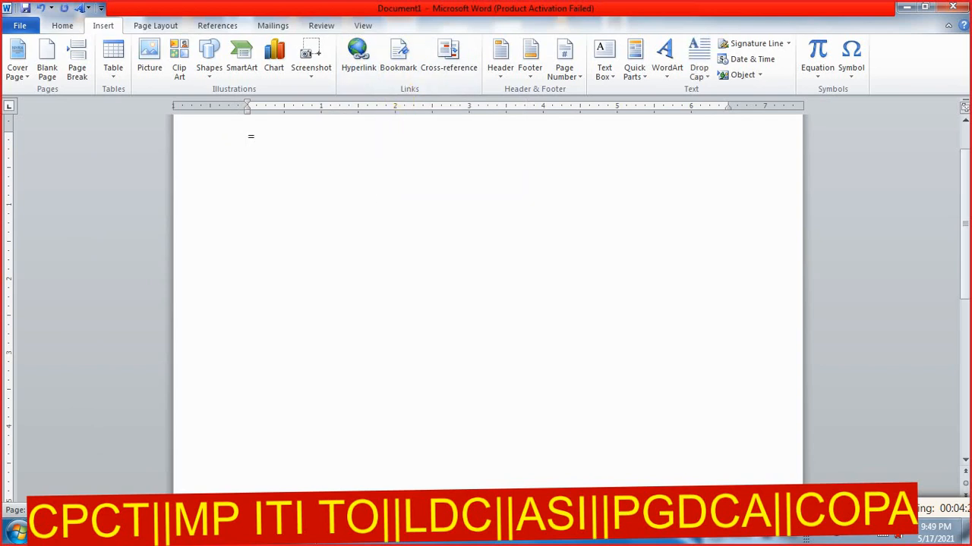
pyautogui.write('rnad')
pyautogui.press('BackSpace')
pyautogui.press('BackSpace')
pyautogui.press('BackSpace')
pyautogui.press('BackSpace')
pyautogui.write('rand(5')
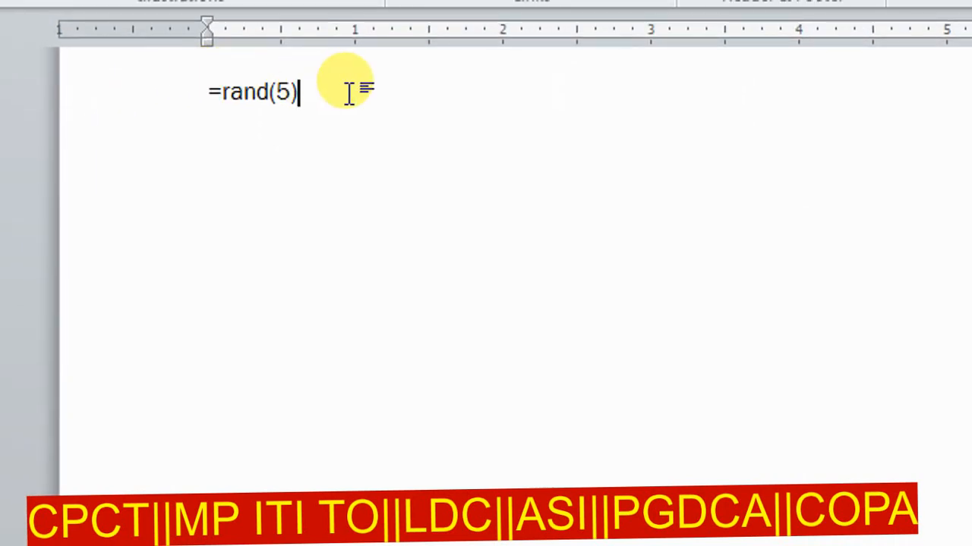
pyautogui.press('Return')
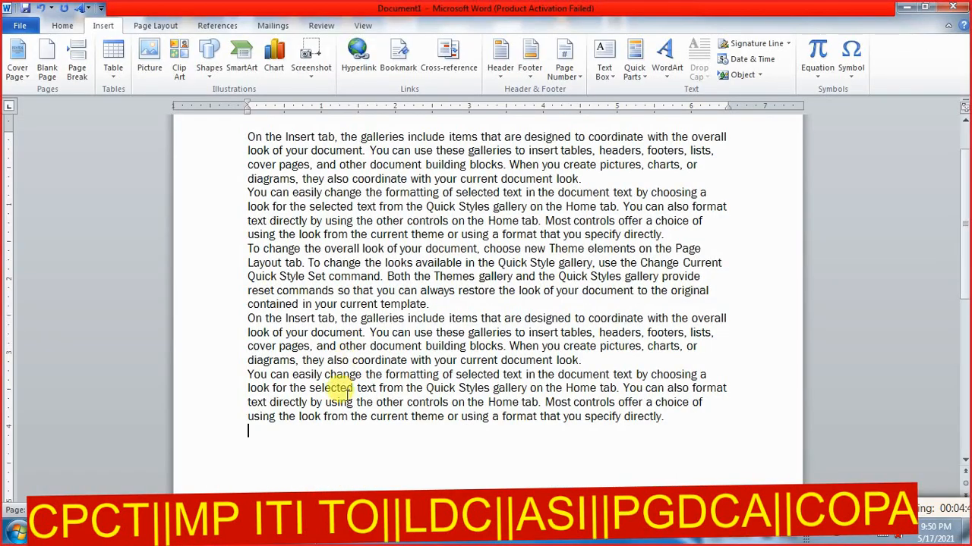
pyautogui.moveTo(532, 417); pyautogui.dragTo(412, 390)
pyautogui.moveTo(447, 318); pyautogui.dragTo(360, 317)
pyautogui.moveTo(407, 234); pyautogui.dragTo(311, 223)
pyautogui.moveTo(368, 164); pyautogui.dragTo(308, 163)
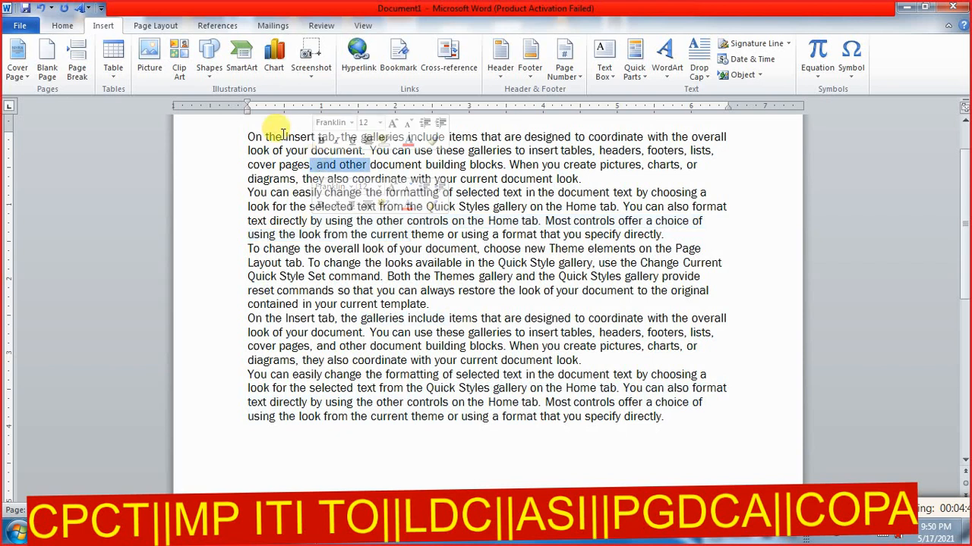
pyautogui.click(282, 137)
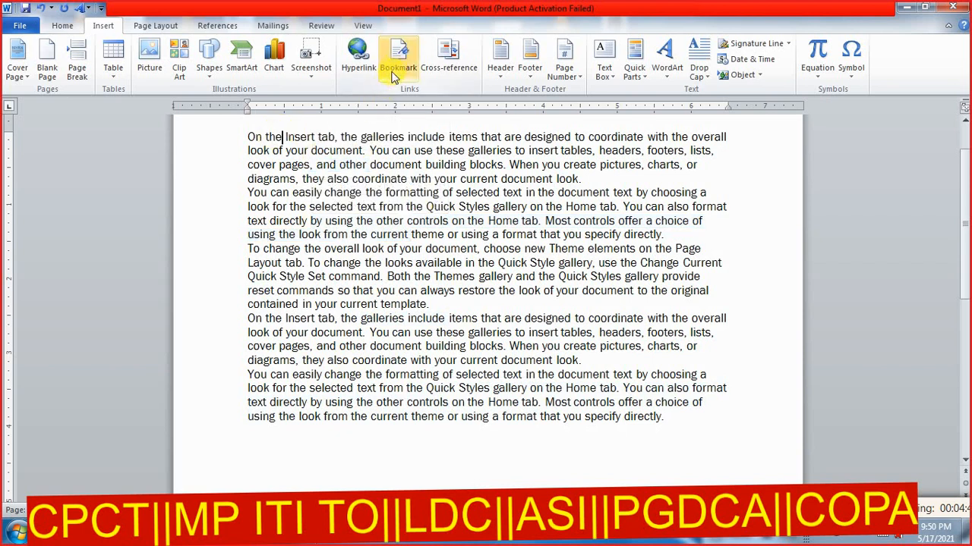
# - View the Bookmark dialog for the end of the third paragraph and close it without adding a bookmark
pyautogui.click(458, 306)
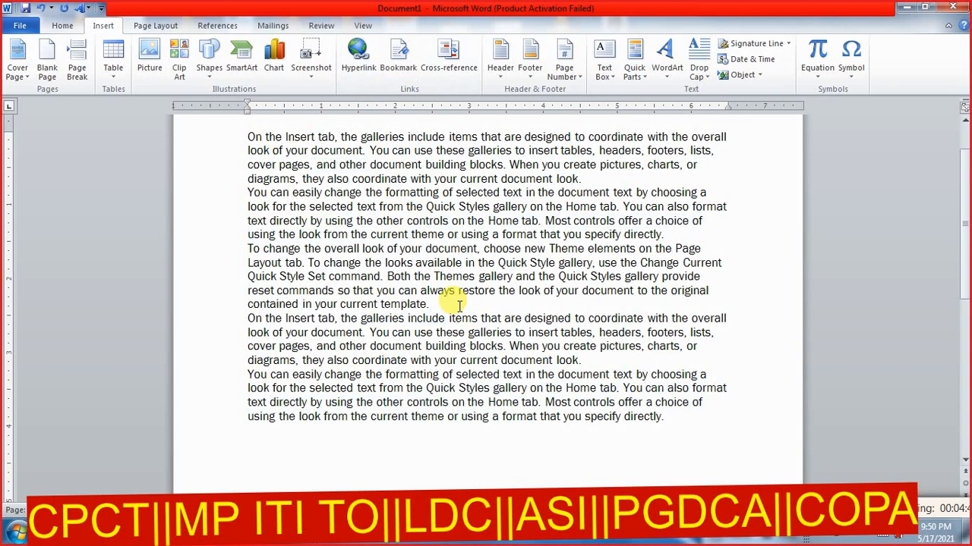
pyautogui.hotkey('ctrl', 'shift', 'F5')
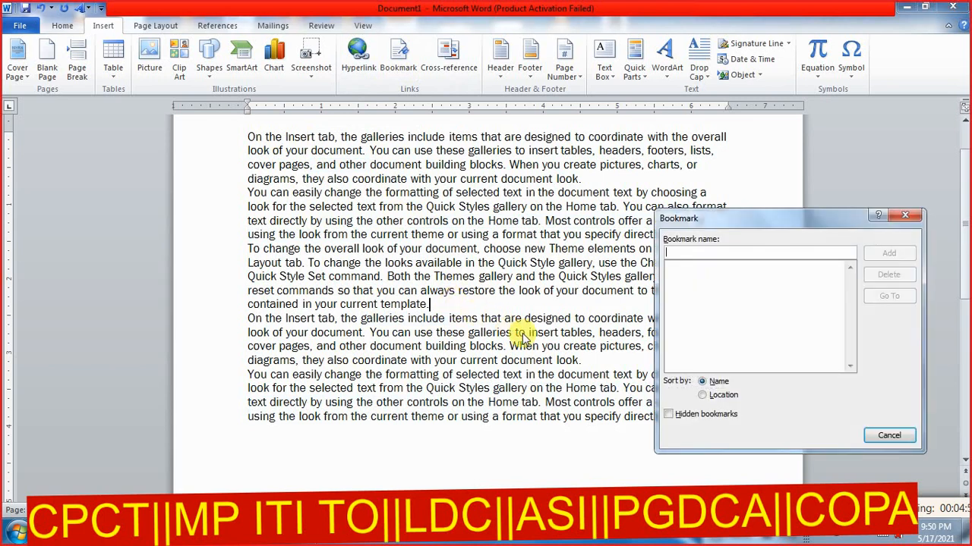
pyautogui.click(904, 215)
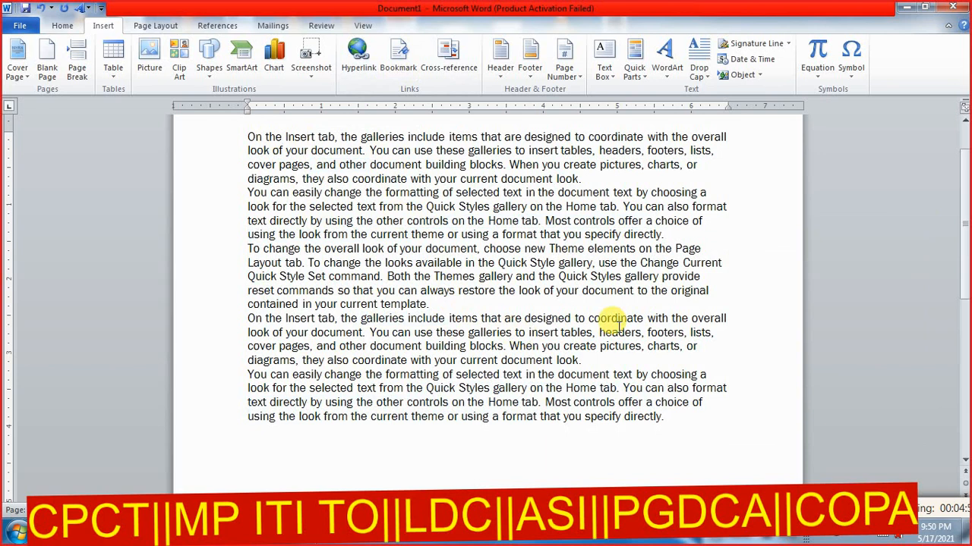
pyautogui.click(884, 534)
pyautogui.click(826, 507)
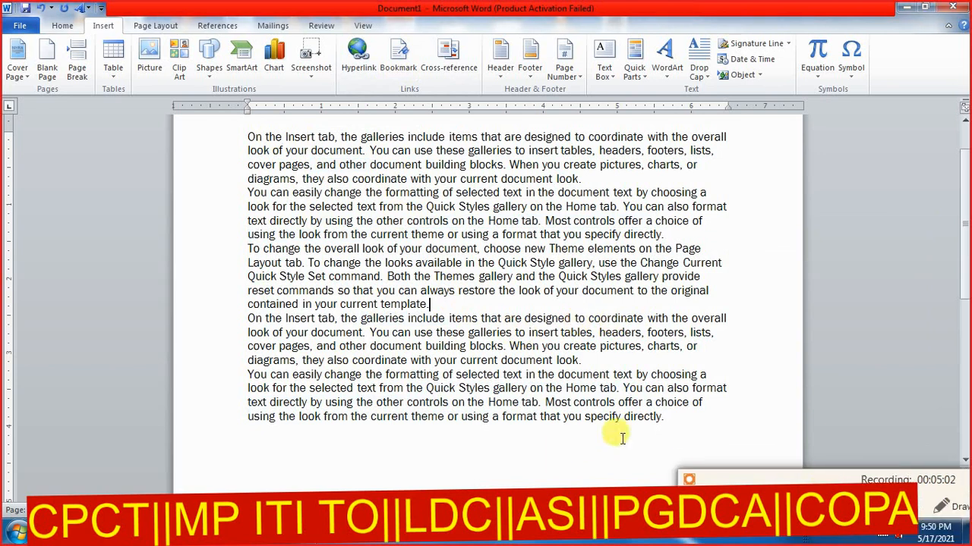
# - Add the line "Bookmark: Ctrl+Shift+F5" below the last sample paragraph
pyautogui.click(682, 425)
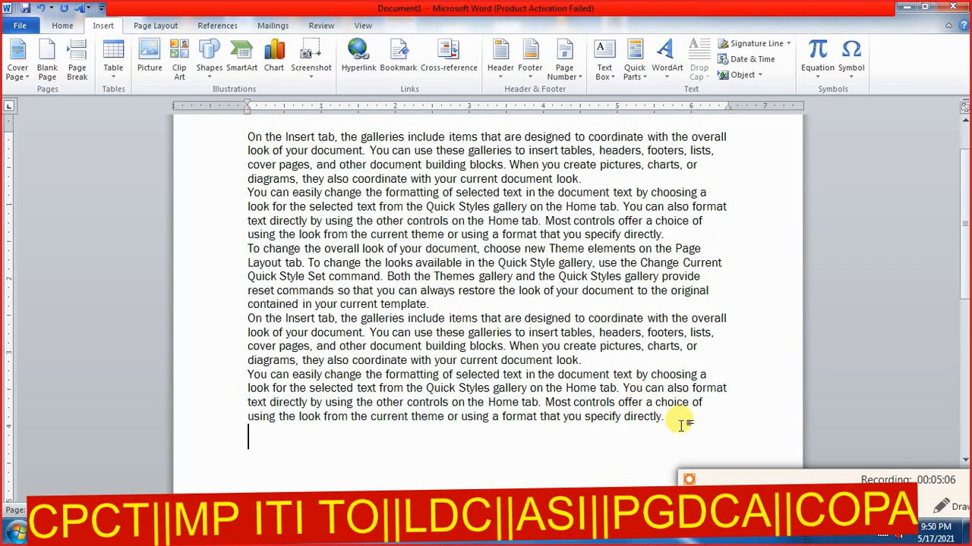
pyautogui.write('Bookma')
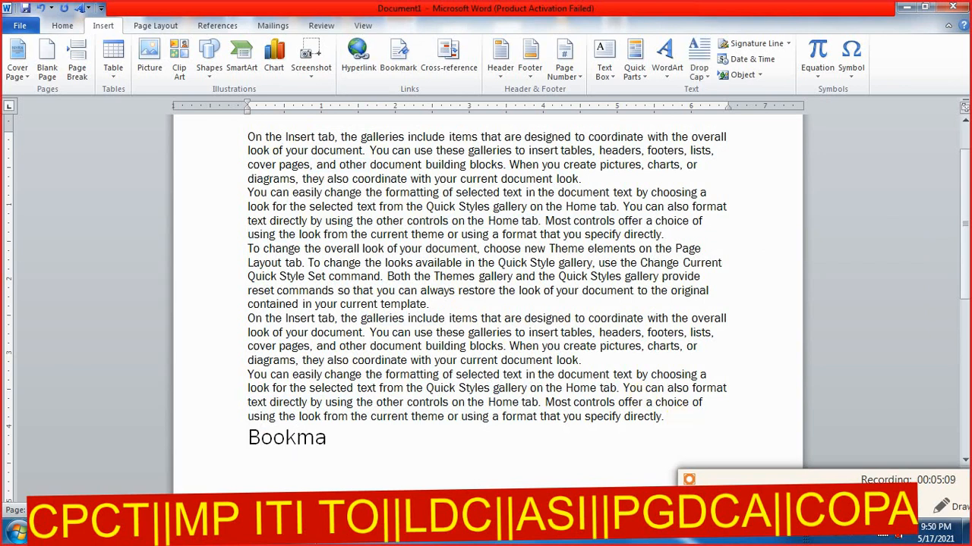
pyautogui.write('rk: Ctrl+Sh')
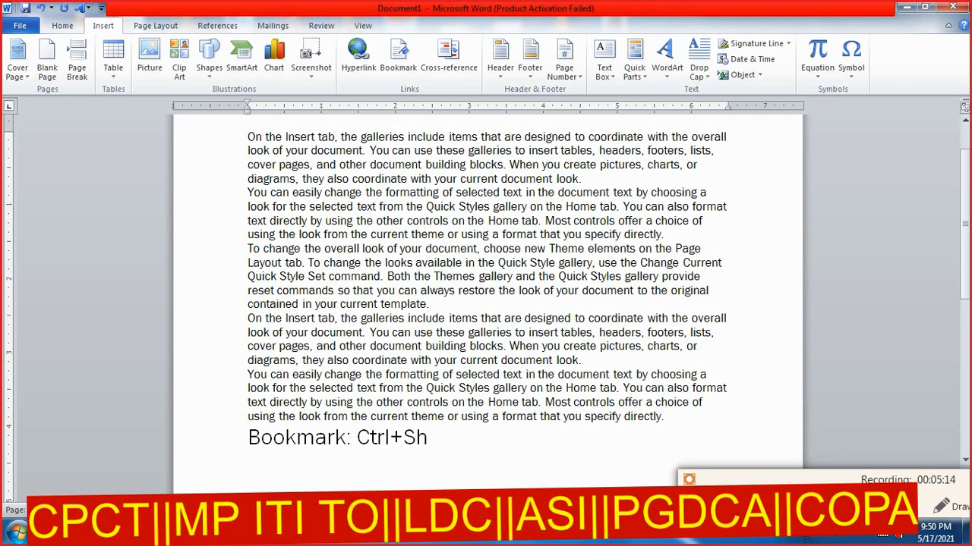
pyautogui.write('ifT')
pyautogui.press('BackSpace')
pyautogui.write('t=')
pyautogui.press('BackSpace')
pyautogui.write('+F5 ')
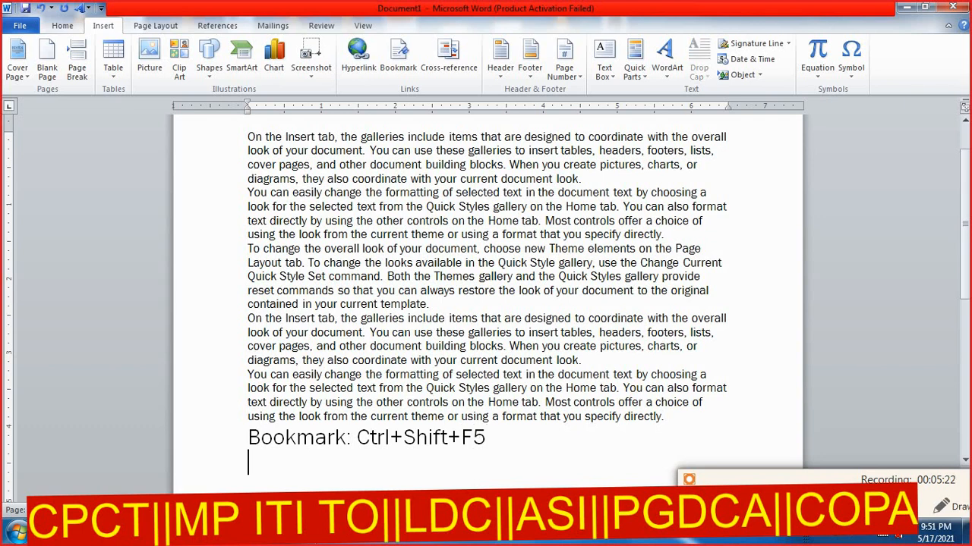
# - Add the line "HyperLink ctrl+K" below the bookmark shortcut line
pyautogui.write('Hy')
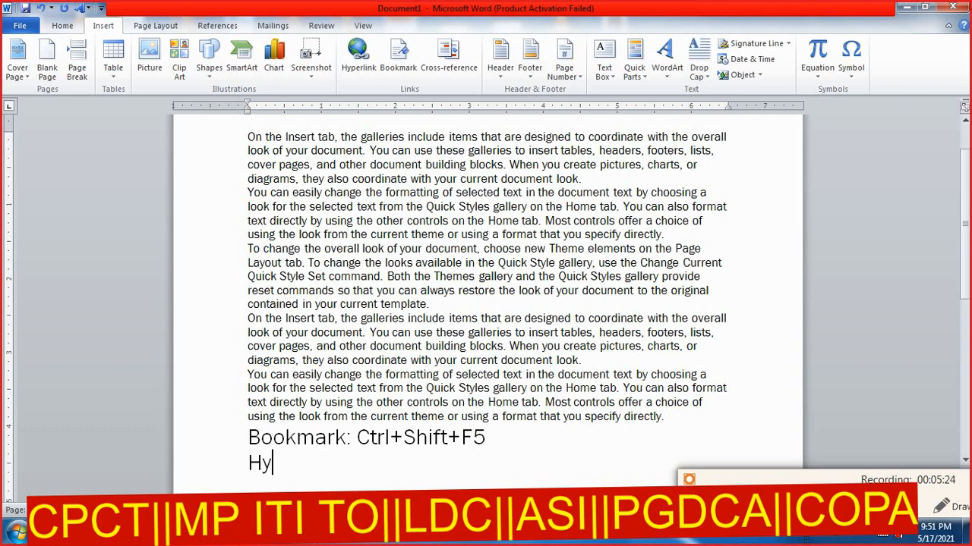
pyautogui.write('perLink  ctrl')
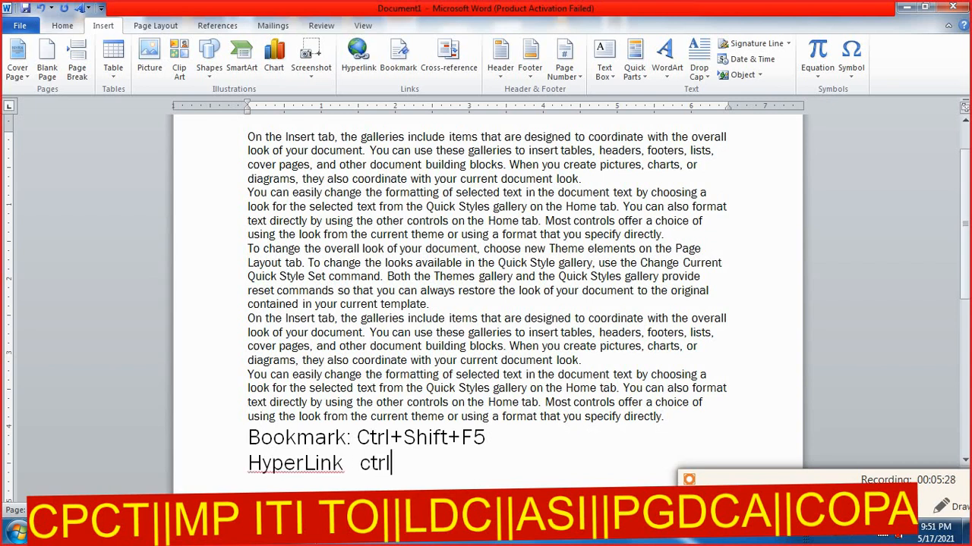
pyautogui.write('+K')
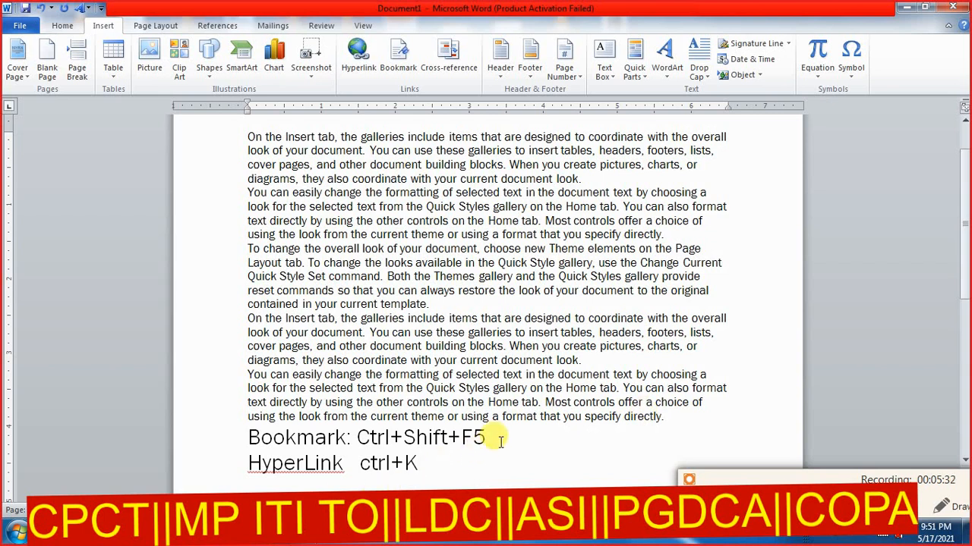
pyautogui.moveTo(494, 436); pyautogui.dragTo(472, 437)
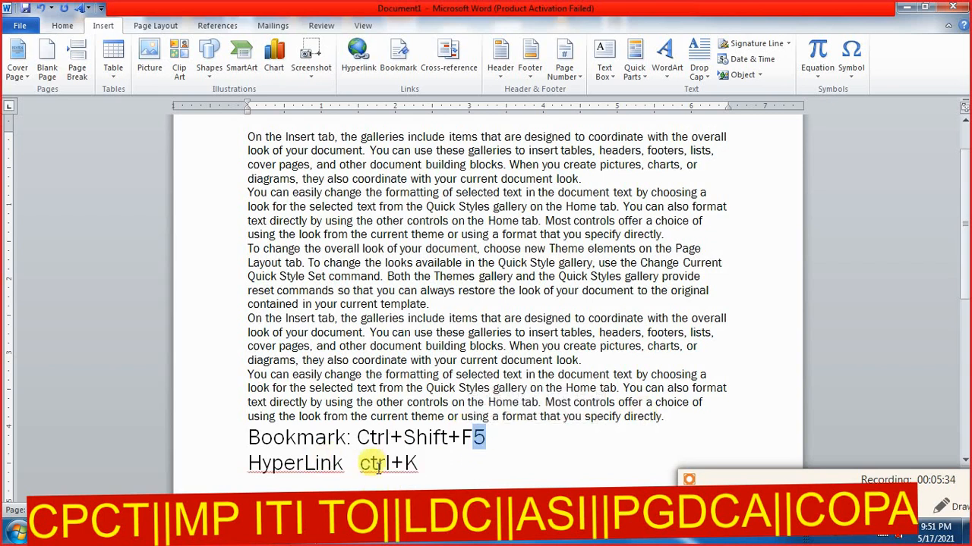
pyautogui.click(425, 464)
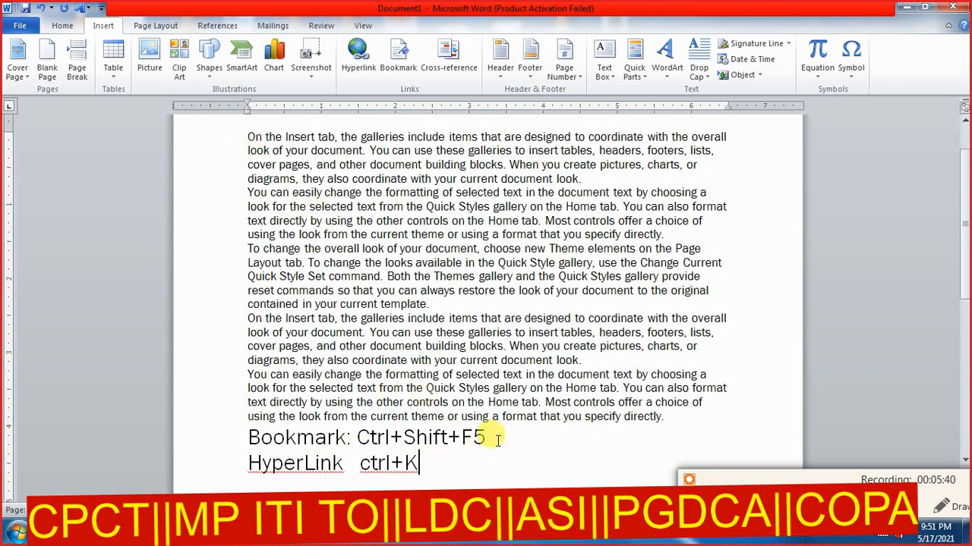
pyautogui.moveTo(494, 437); pyautogui.dragTo(282, 412)
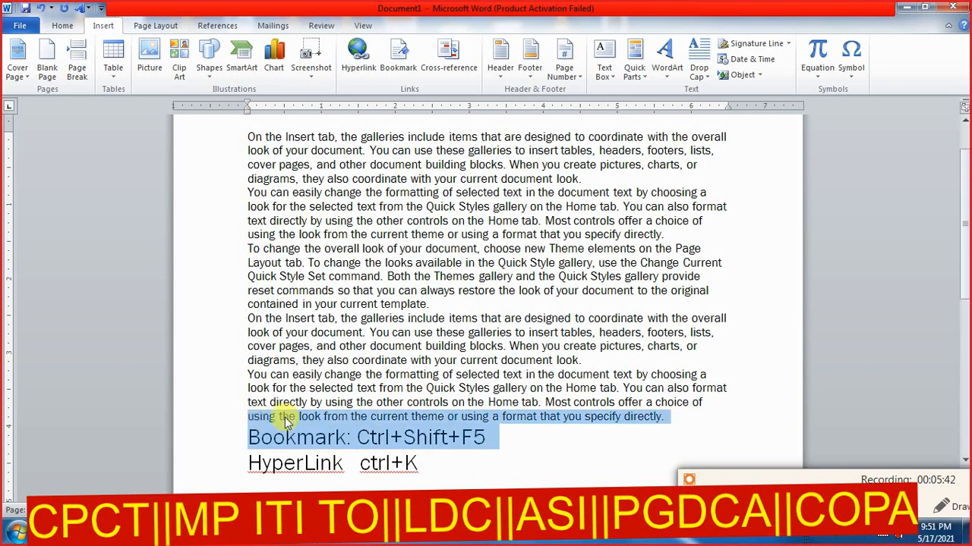
pyautogui.click(559, 449)
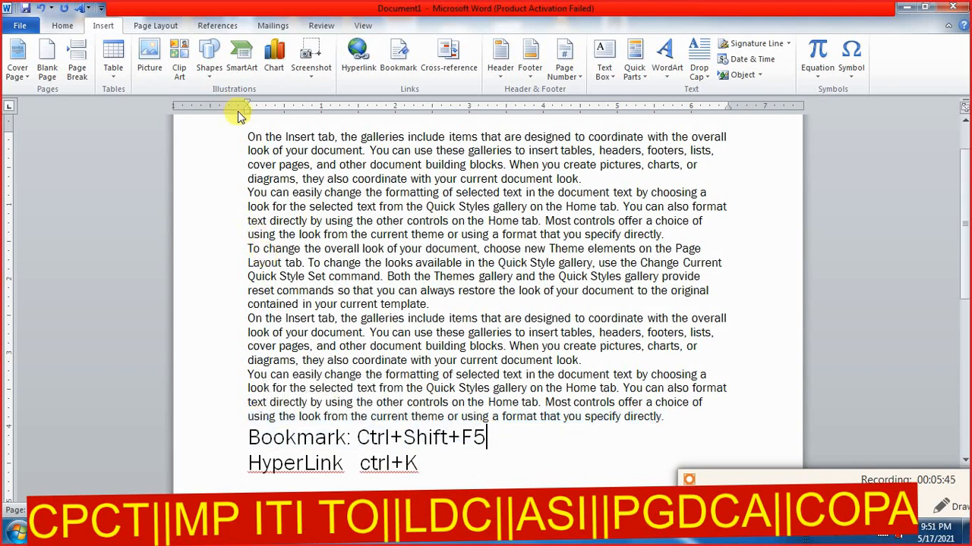
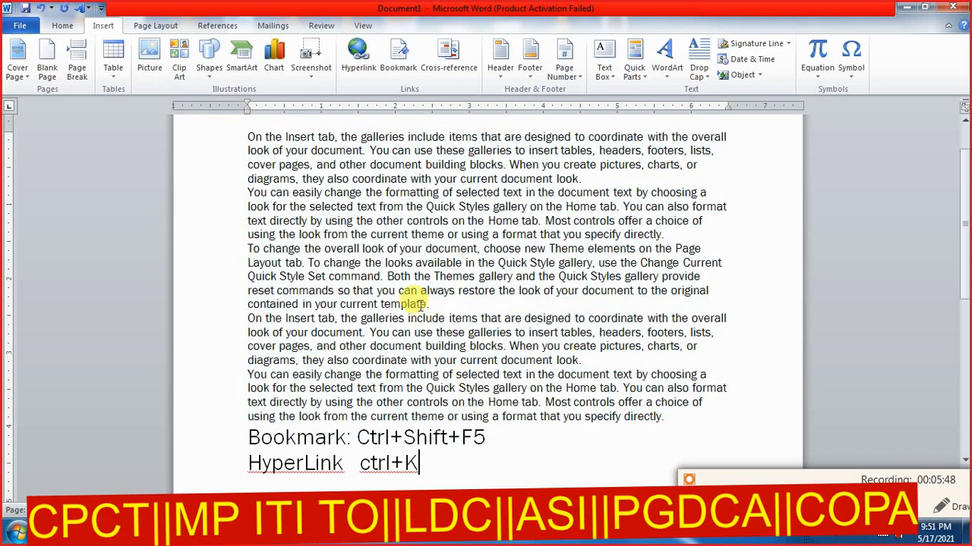
# - Add a bookmark named xyz for the words "On the Insert tab, the" at the start of the fourth paragraph
pyautogui.moveTo(246, 316); pyautogui.dragTo(361, 318)
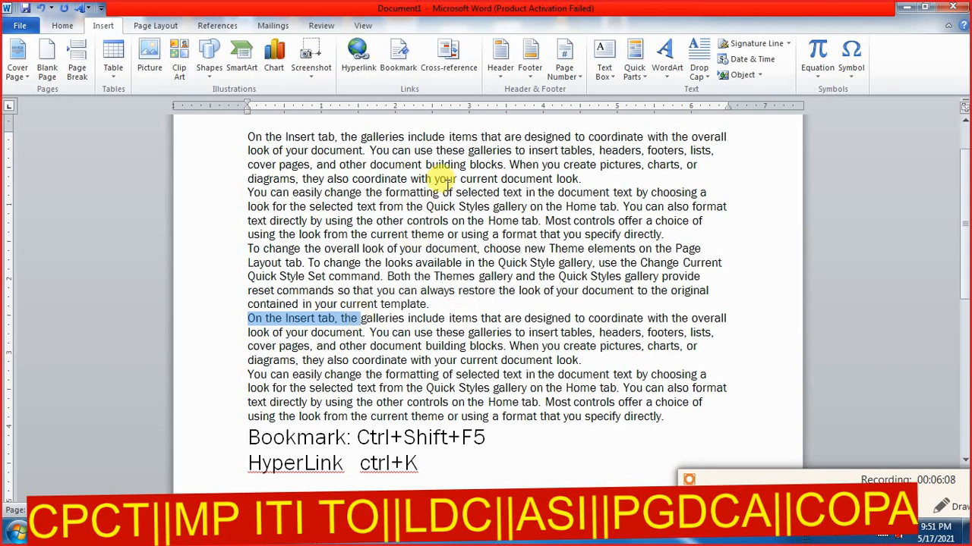
pyautogui.click(407, 70)
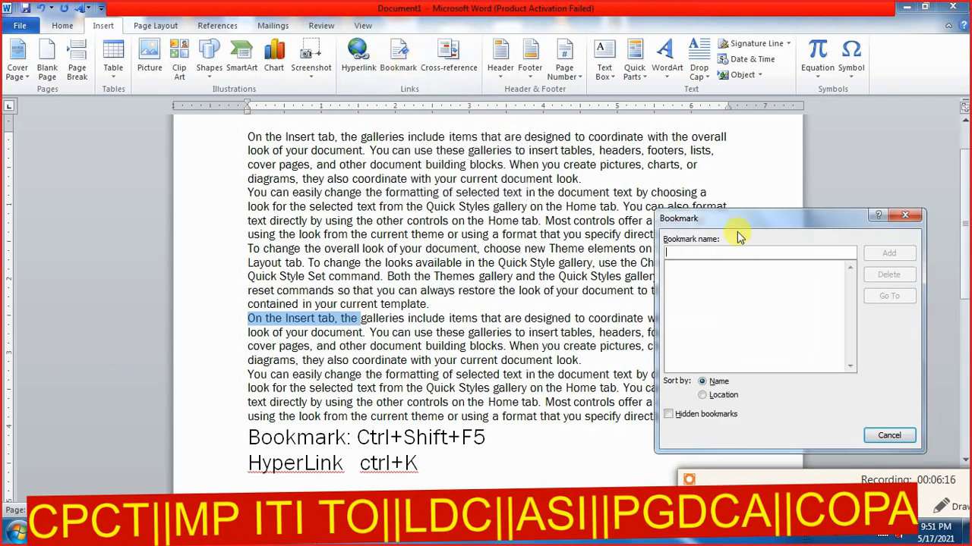
pyautogui.moveTo(734, 220); pyautogui.dragTo(469, 123)
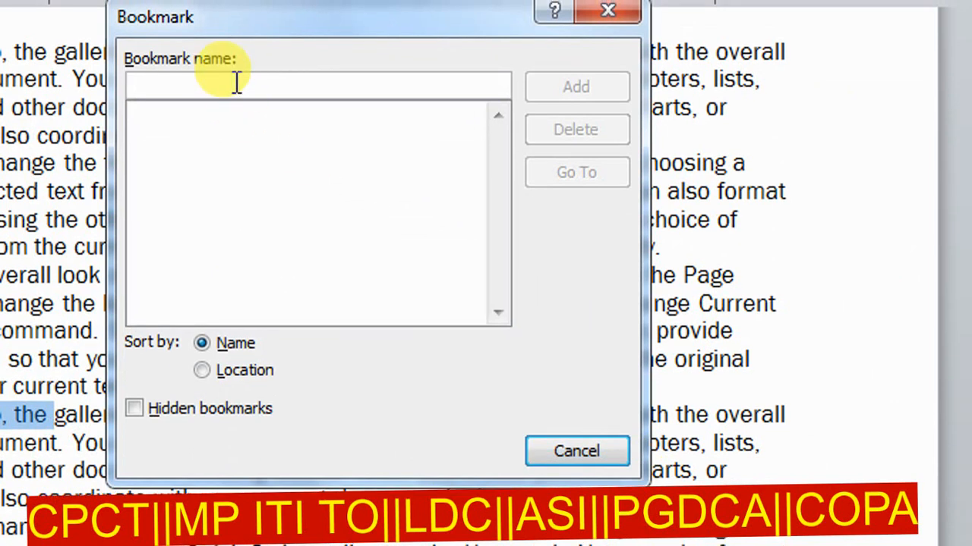
pyautogui.write('xyz')
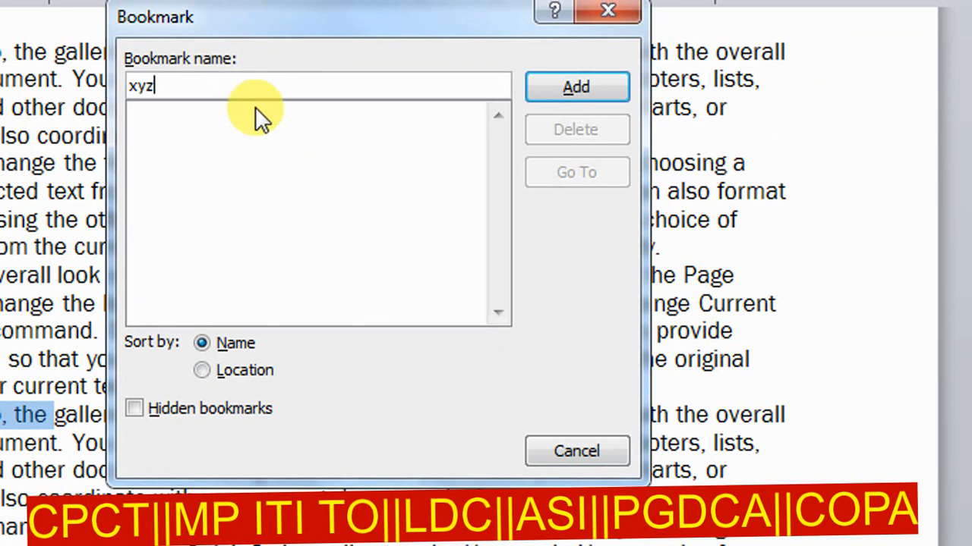
pyautogui.click(545, 89)
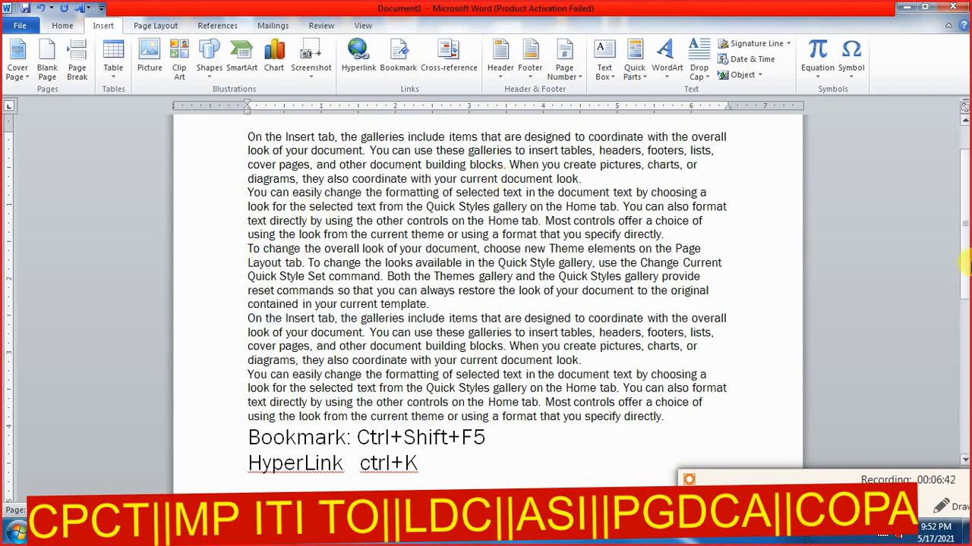
# - Return to the top of the document, go to the xyz bookmark, and close the Bookmark dialog
pyautogui.moveTo(963, 258); pyautogui.dragTo(962, 195)
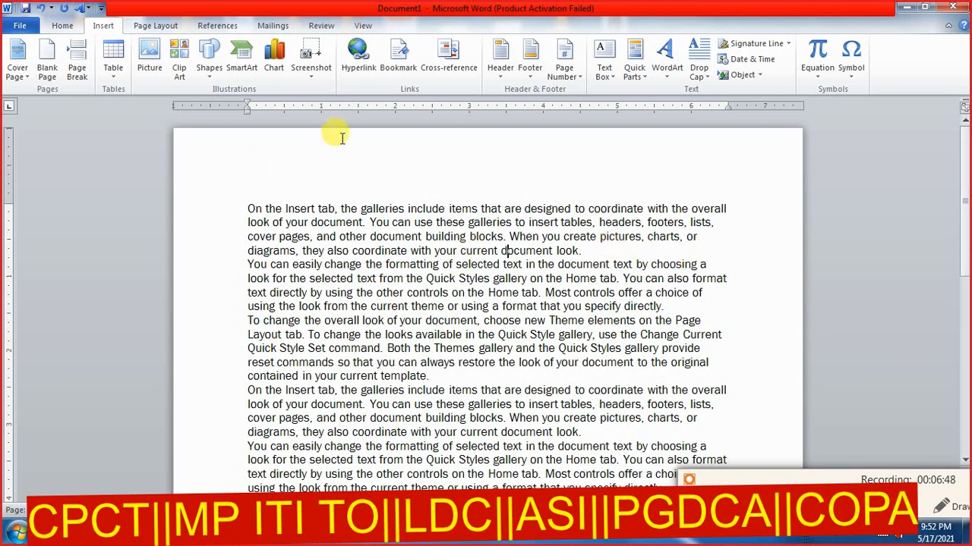
pyautogui.click(399, 47)
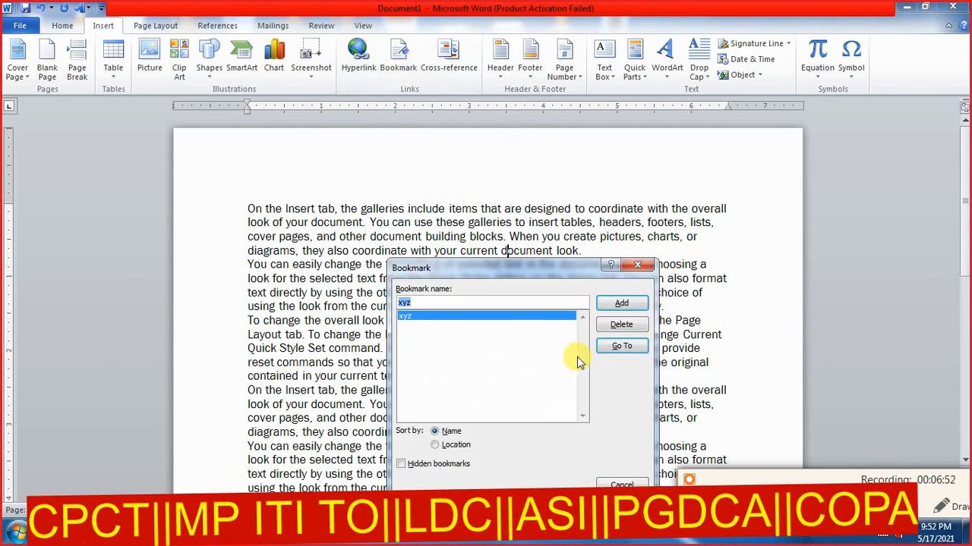
pyautogui.click(621, 347)
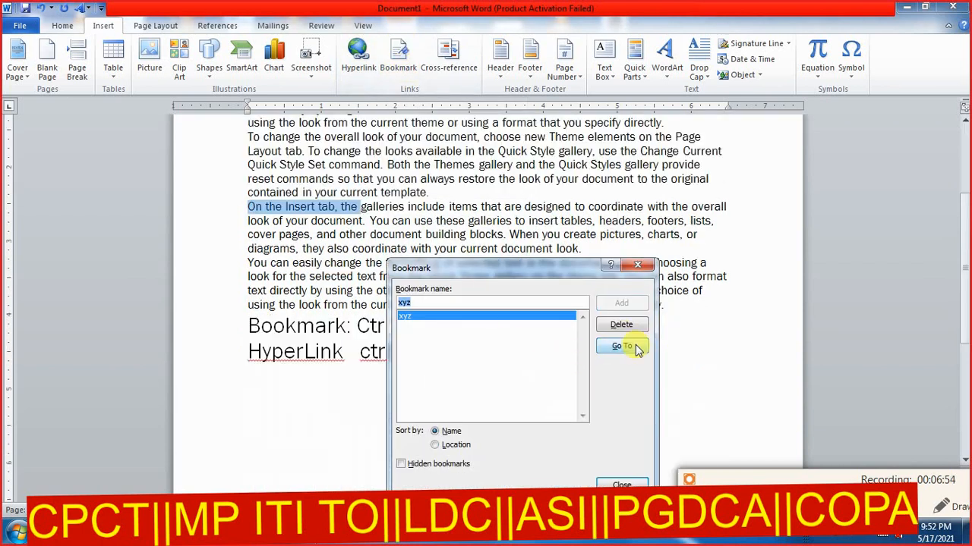
pyautogui.click(640, 267)
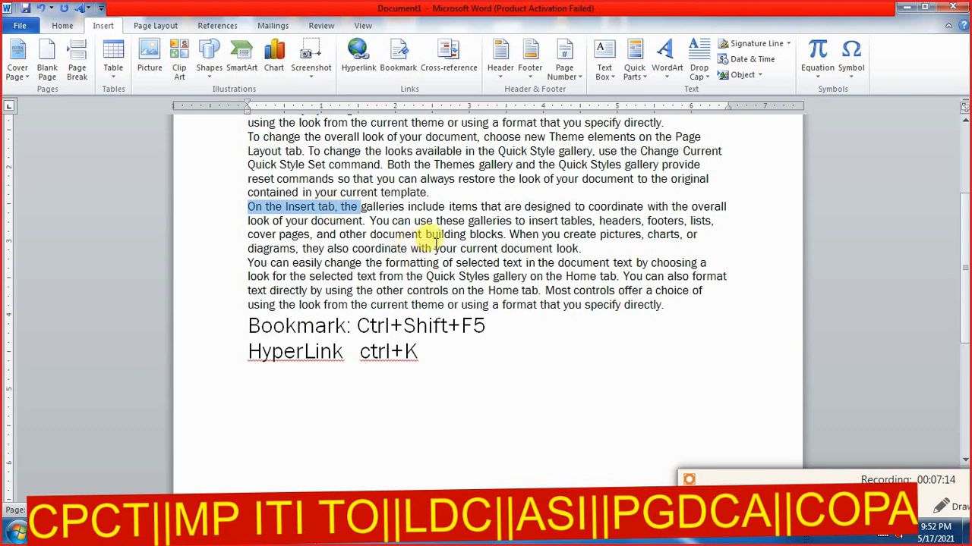
pyautogui.moveTo(244, 327); pyautogui.dragTo(262, 326)
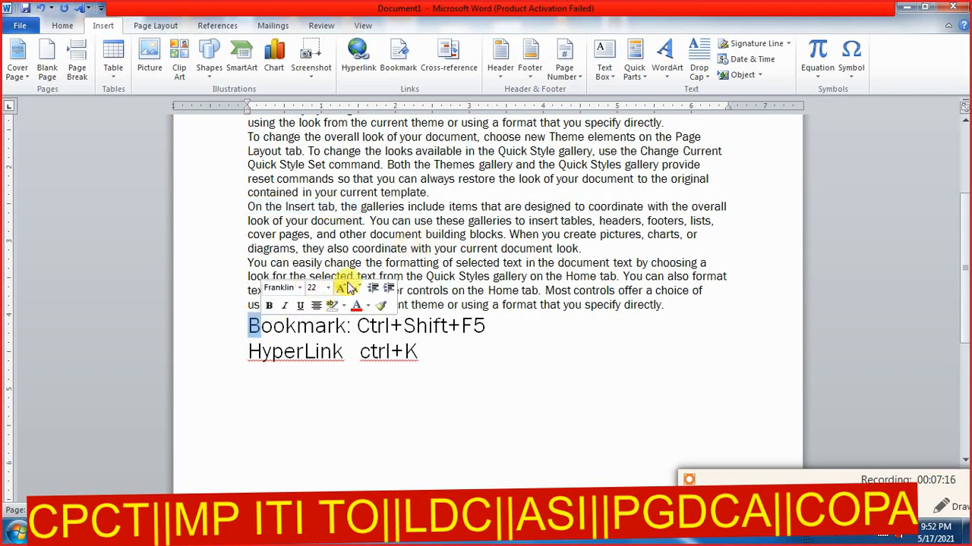
pyautogui.click(229, 295)
pyautogui.click(342, 302)
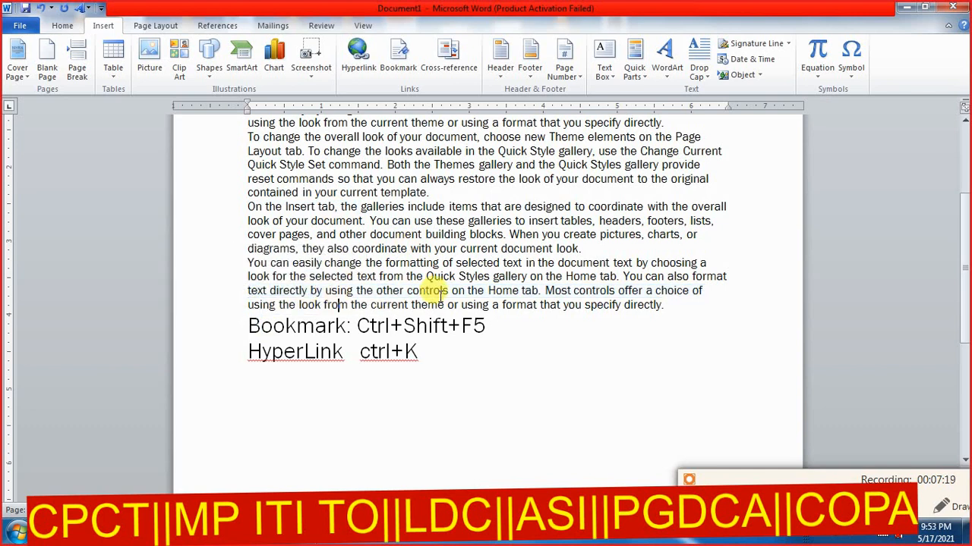
# - Enter exam yug as a new bookmark name for "text directly by using the other controls on the Home" in the fifth paragraph
pyautogui.moveTo(501, 295); pyautogui.dragTo(246, 293)
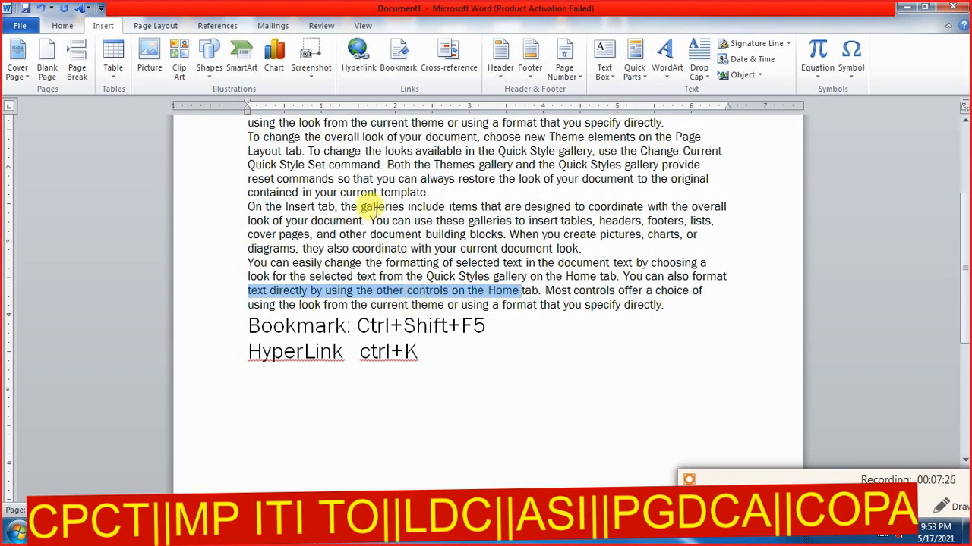
pyautogui.click(395, 71)
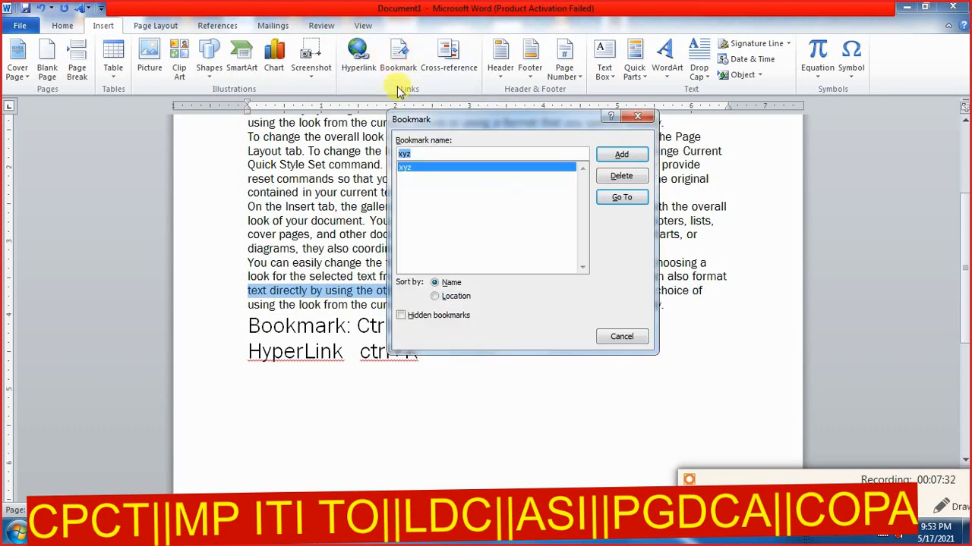
pyautogui.click(438, 152)
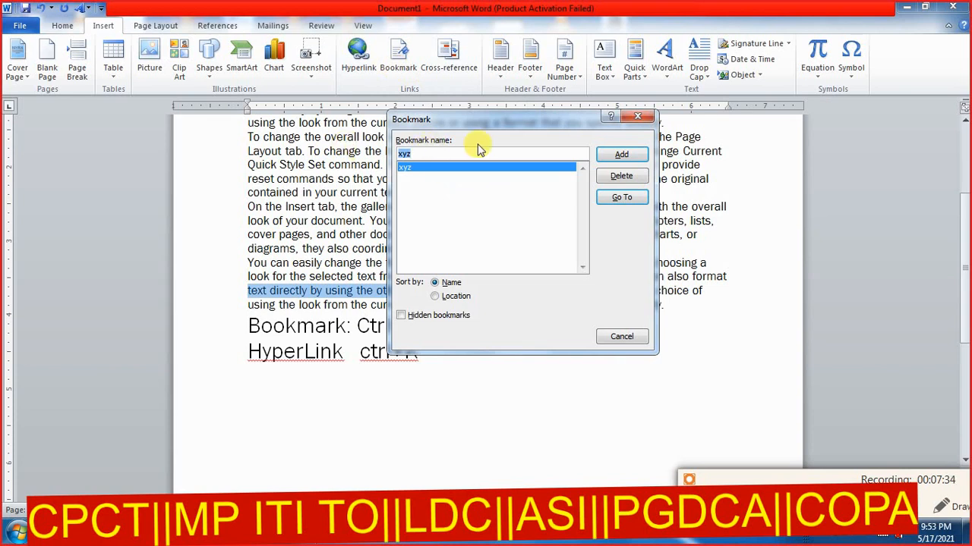
pyautogui.press('BackSpace')
pyautogui.press('BackSpace')
pyautogui.press('BackSpace')
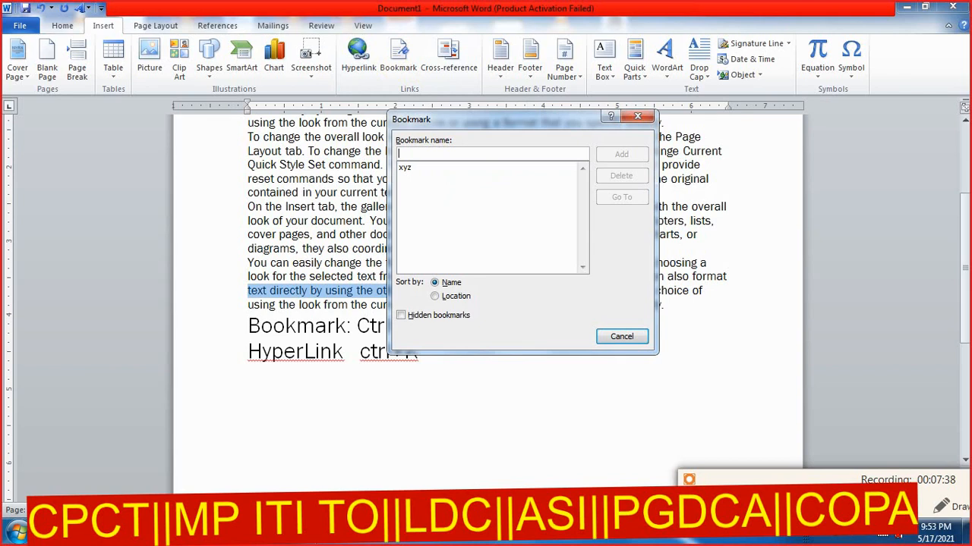
pyautogui.write('exam')
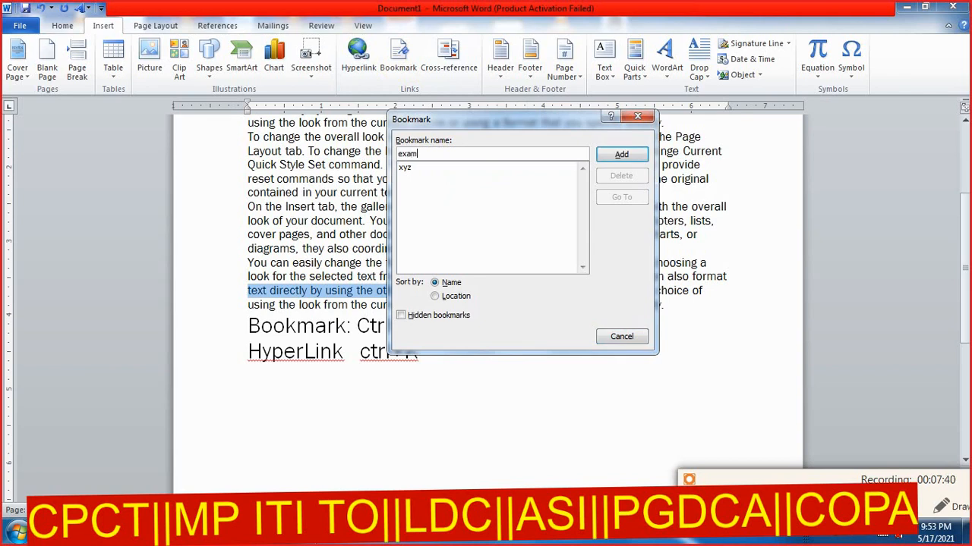
pyautogui.write('p')
pyautogui.press('BackSpace')
pyautogui.write('yug')
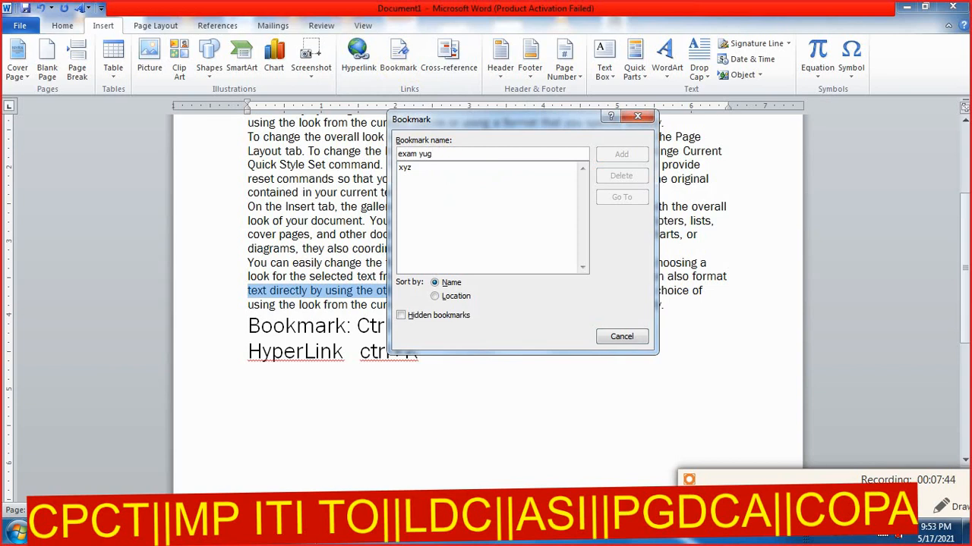
pyautogui.click(873, 507)
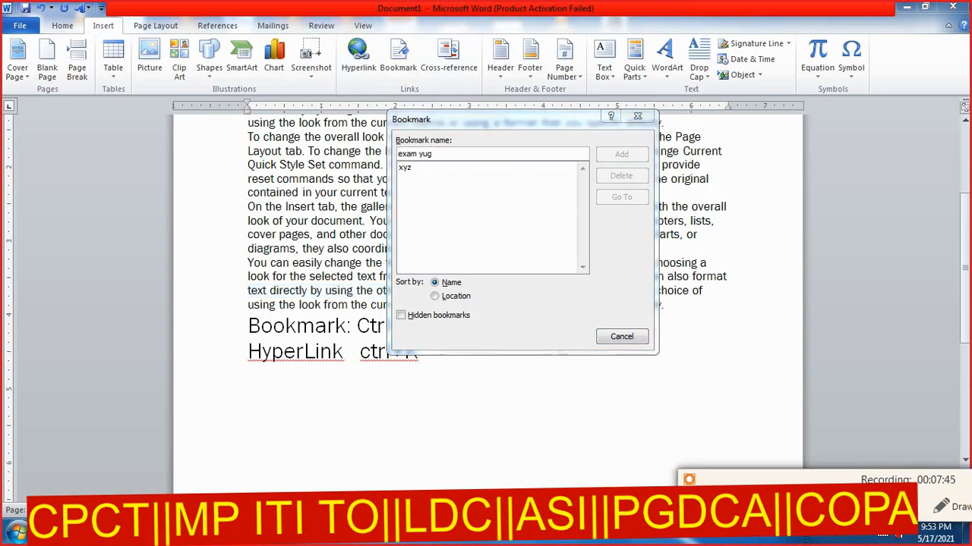
pyautogui.click(497, 285)
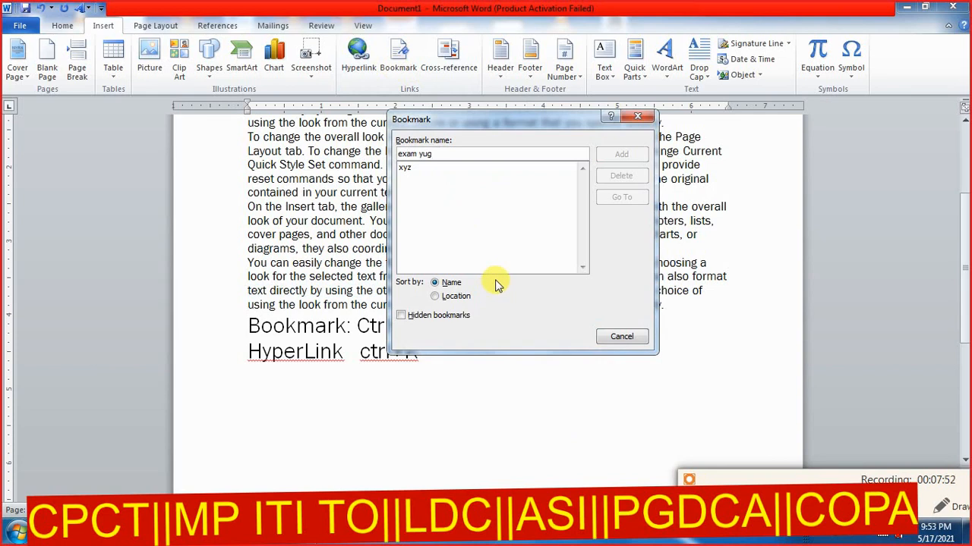
# - Remove the space from the bookmark name so that it reads examyug
pyautogui.click(420, 153)
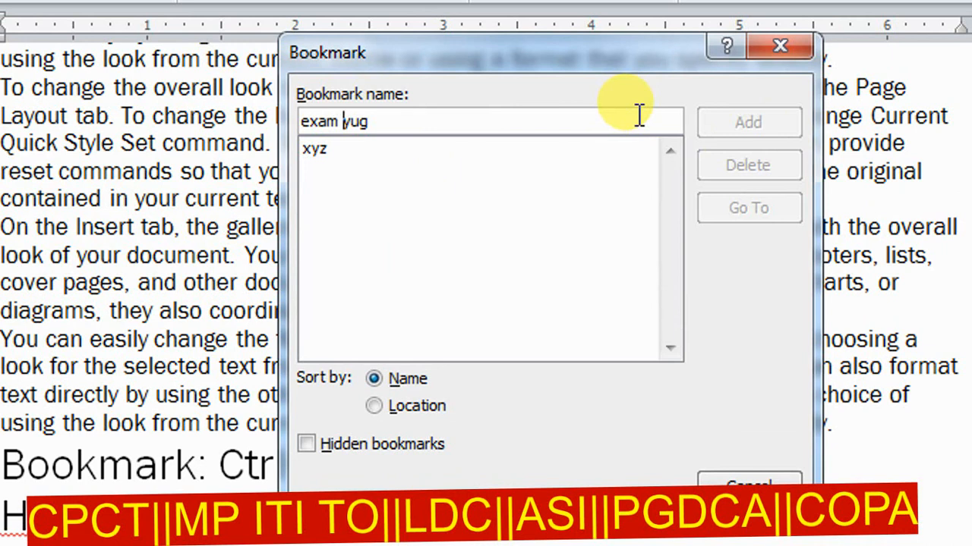
pyautogui.press('BackSpace')
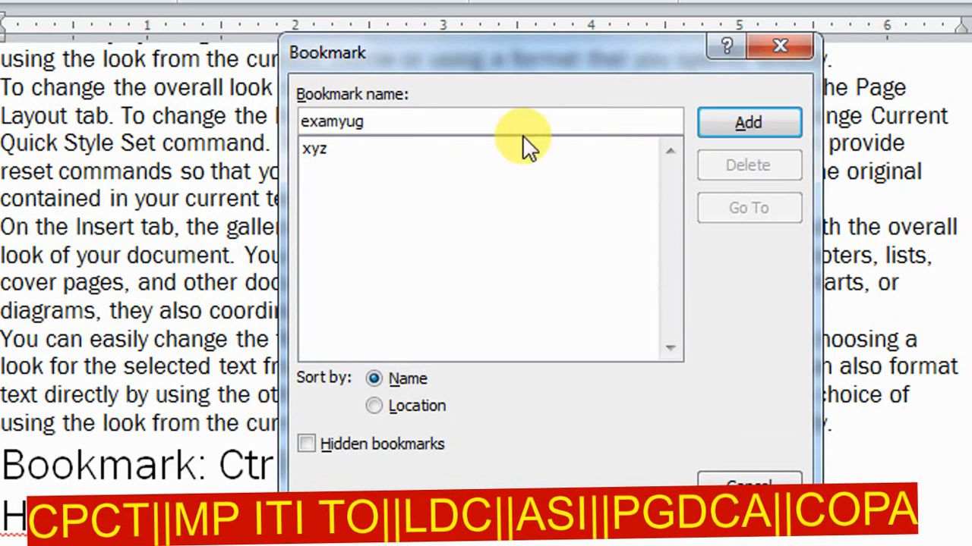
pyautogui.click(443, 117)
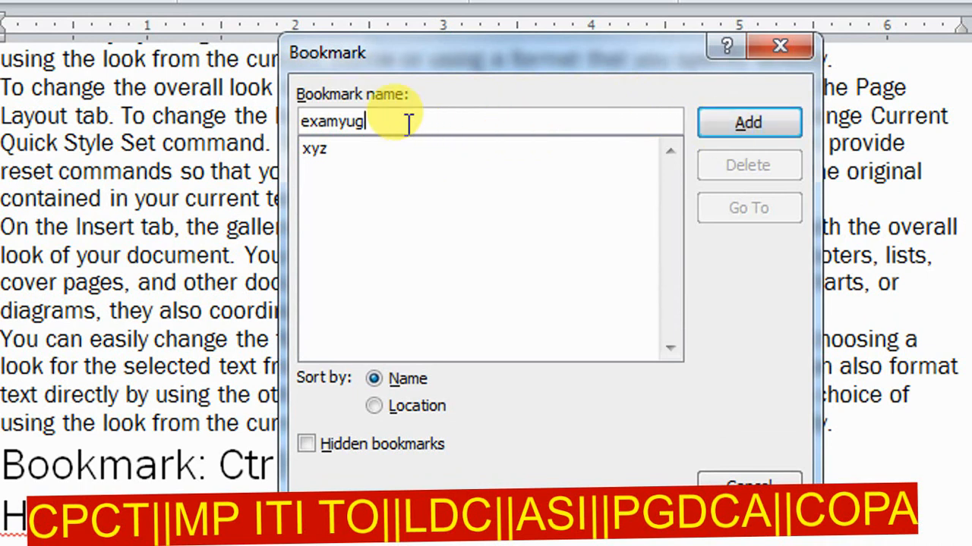
# - Try the bookmark name "hghggh ghghgh" in place of the current one, and remove its second word and the space
pyautogui.moveTo(407, 124); pyautogui.dragTo(253, 123)
pyautogui.write('hghggh')
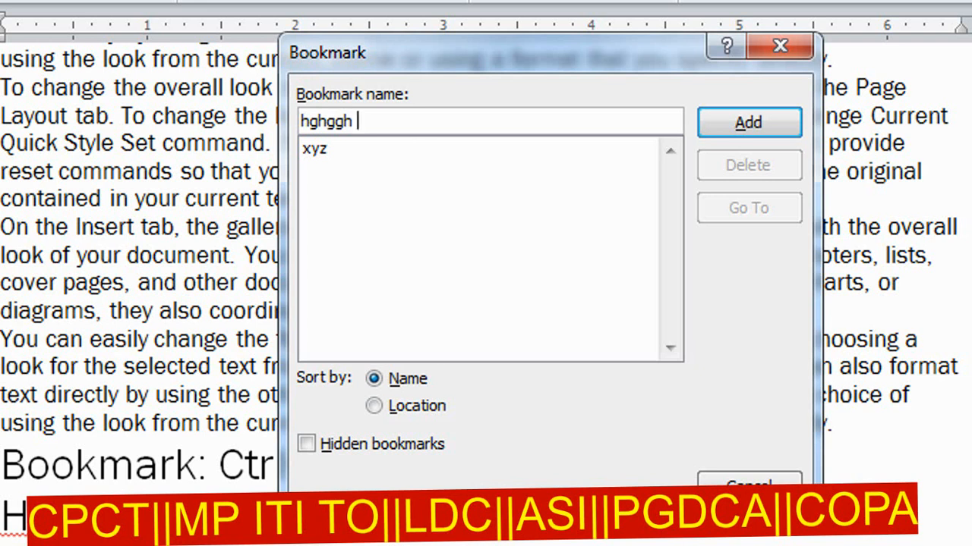
pyautogui.write(' ghghgh')
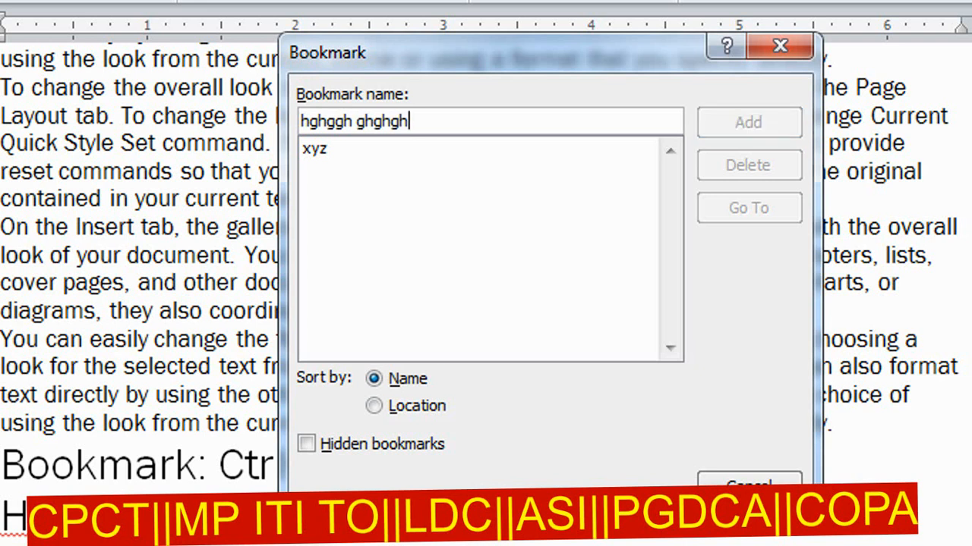
pyautogui.press('BackSpace')
pyautogui.press('BackSpace')
pyautogui.press('BackSpace')
pyautogui.press('BackSpace')
pyautogui.press('BackSpace')
pyautogui.press('BackSpace')
pyautogui.press('BackSpace')
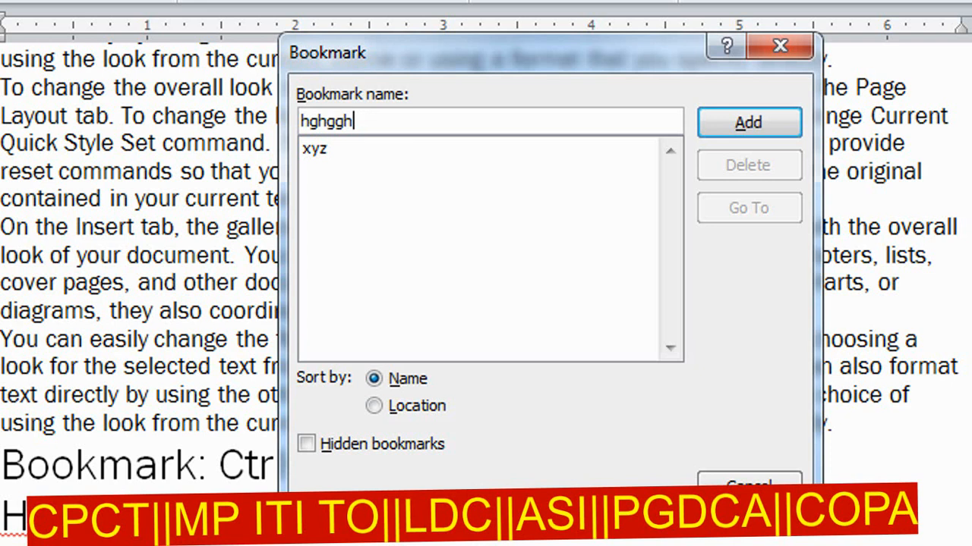
# - Try the bookmark name "hghgg jh" with a space in it, and clear the name
pyautogui.press('BackSpace')
pyautogui.write('jh')
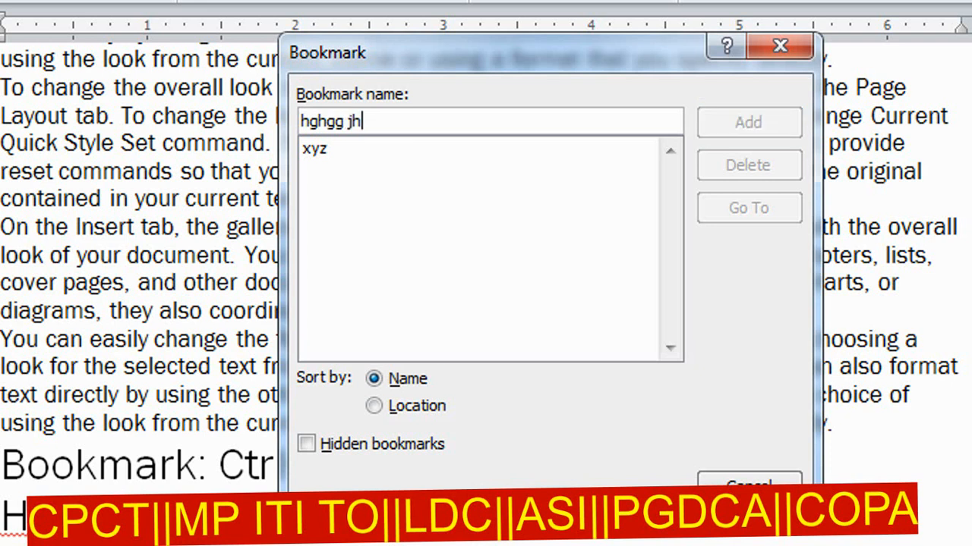
pyautogui.press('BackSpace')
pyautogui.press('BackSpace')
pyautogui.press('BackSpace')
pyautogui.press('BackSpace')
pyautogui.press('BackSpace')
pyautogui.press('BackSpace')
pyautogui.press('BackSpace')
pyautogui.press('BackSpace')
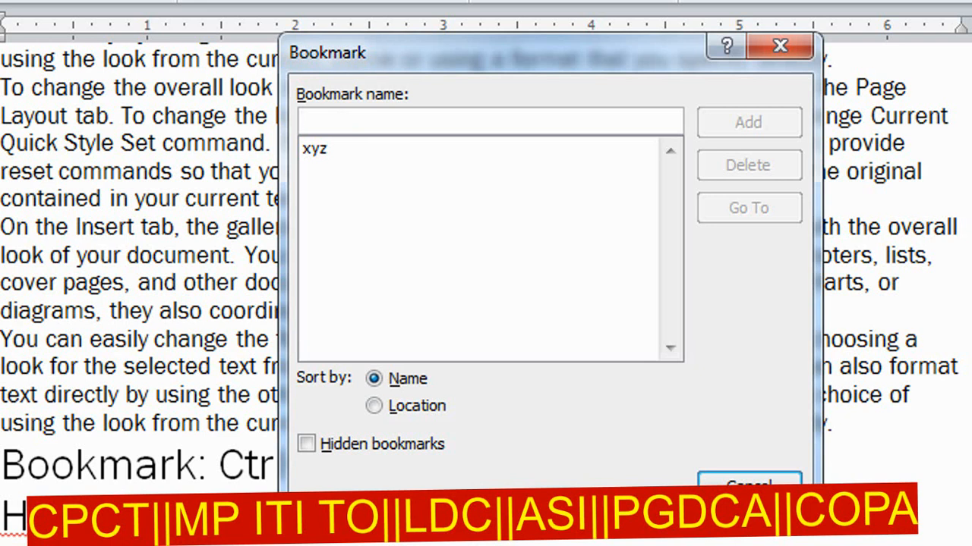
# - Try the bookmark name 12fdf, which starts with digits, and clear it
pyautogui.write('12fdf')
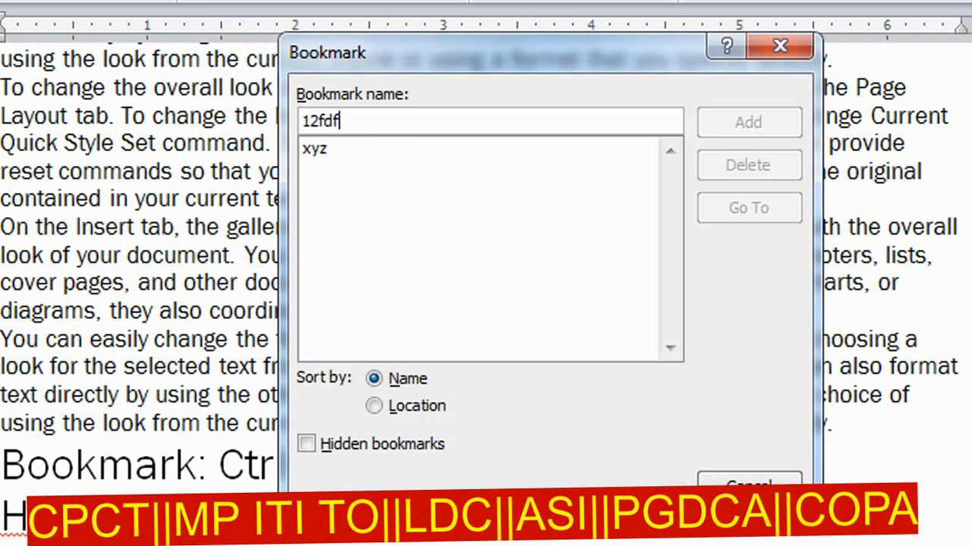
pyautogui.press('BackSpace')
pyautogui.press('BackSpace')
pyautogui.press('BackSpace')
pyautogui.press('BackSpace')
pyautogui.press('BackSpace')
# - Try digits-only bookmark names such as 1244 and 67367, clearing each one
pyautogui.write('1244')
pyautogui.press('BackSpace')
pyautogui.press('BackSpace')
pyautogui.press('BackSpace')
pyautogui.press('BackSpace')
pyautogui.write('673673673')
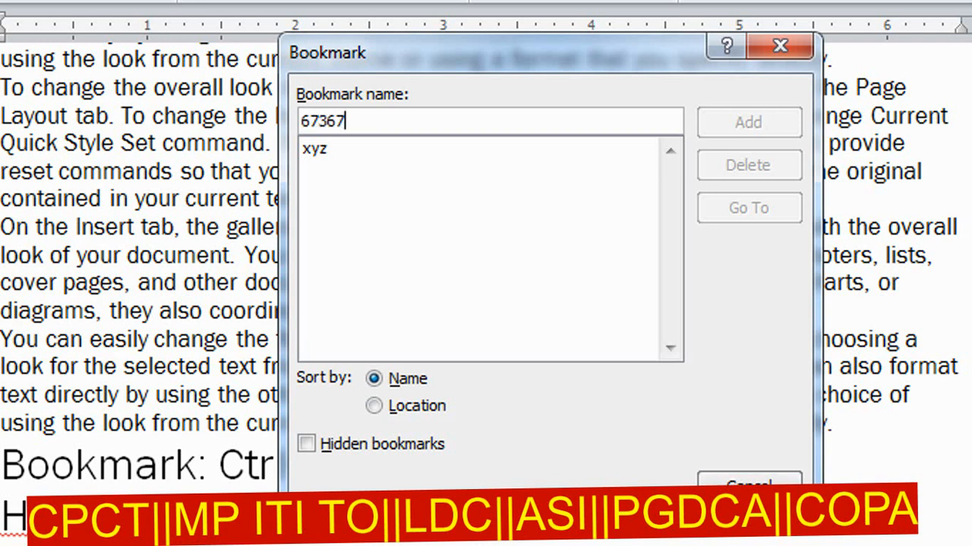
pyautogui.press('BackSpace')
pyautogui.press('BackSpace')
pyautogui.press('BackSpace')
pyautogui.press('BackSpace')
pyautogui.press('BackSpace')
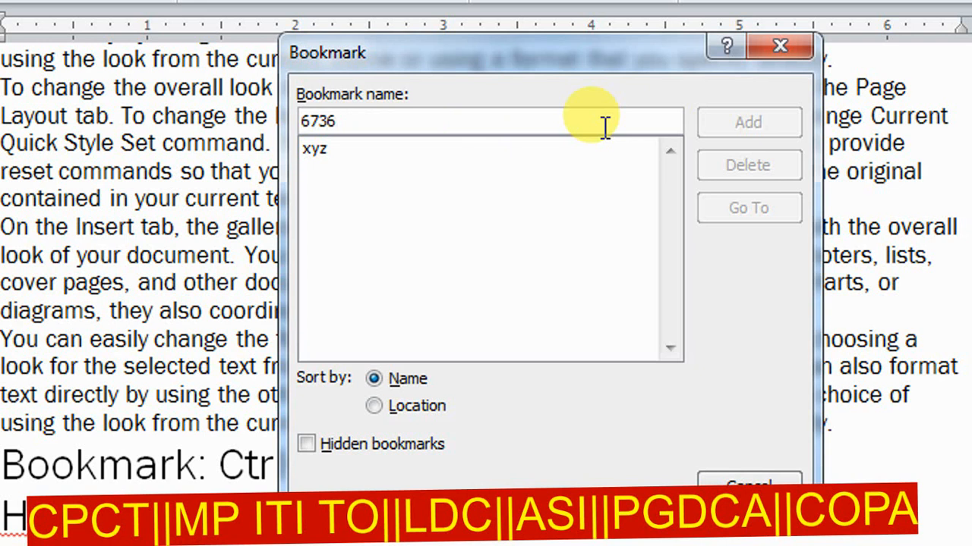
pyautogui.press('BackSpace')
pyautogui.press('BackSpace')
pyautogui.press('BackSpace')
pyautogui.press('BackSpace')
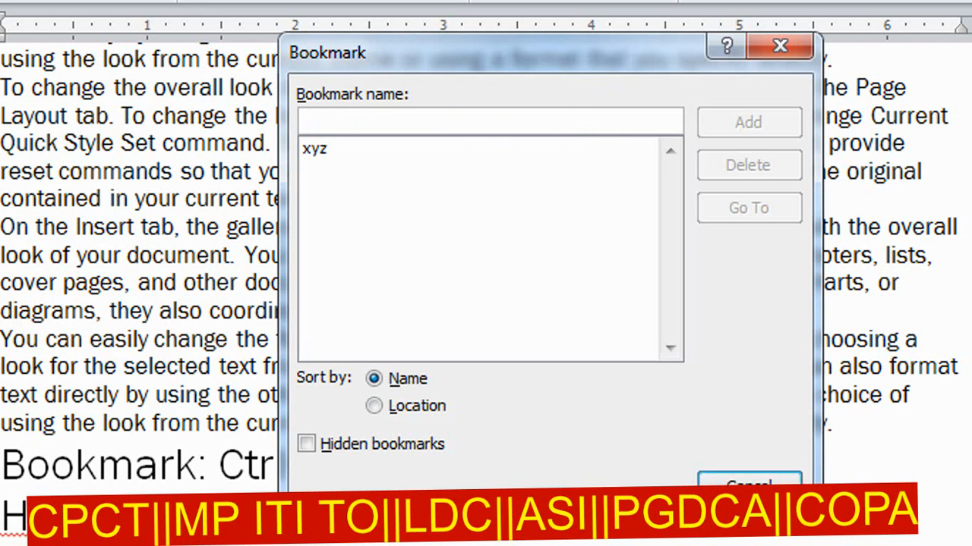
# - Try the bookmark name 1exam with a leading digit, and clear it
pyautogui.write('1exam')
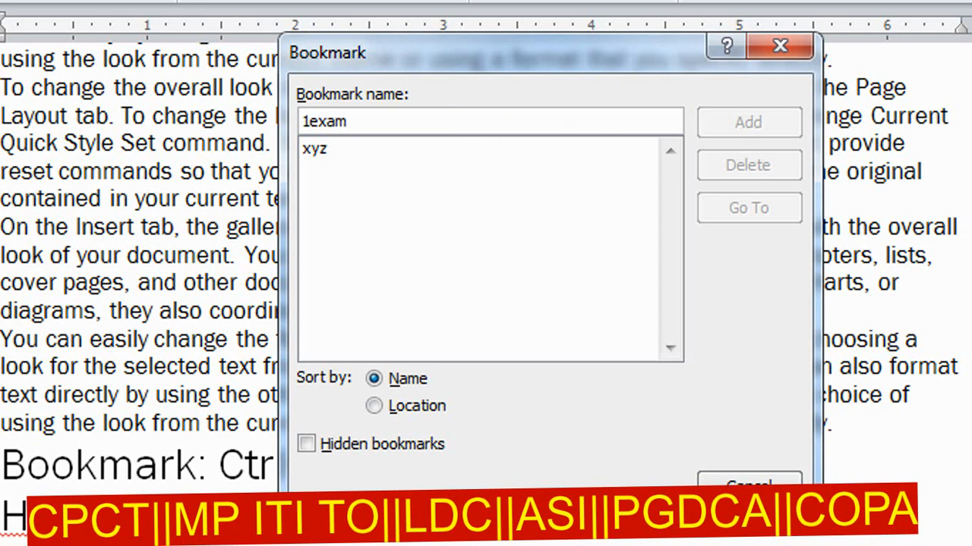
pyautogui.press('BackSpace')
pyautogui.press('BackSpace')
pyautogui.press('BackSpace')
pyautogui.press('BackSpace')
pyautogui.press('BackSpace')
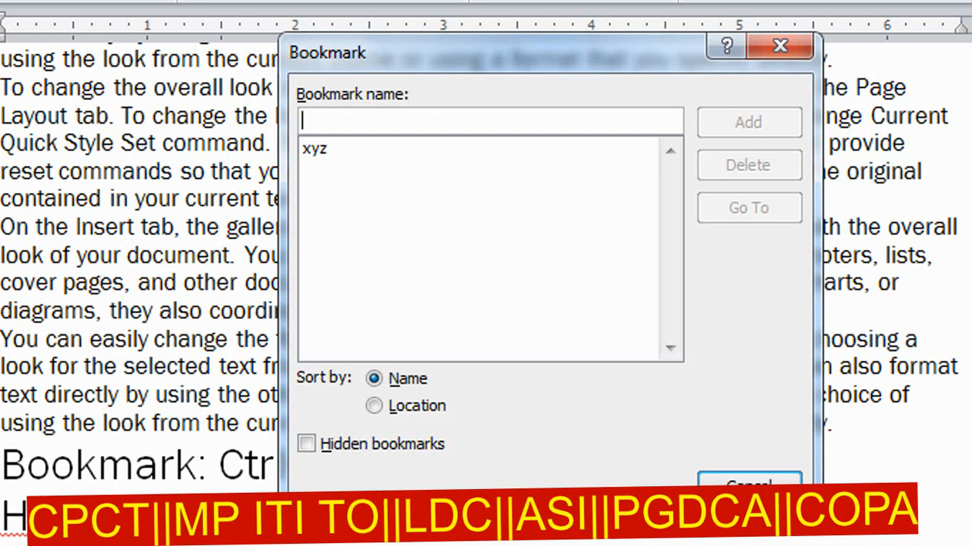
# - Try the bookmark name 1Exam with a capital letter after the leading digit, and clear it
pyautogui.write('1E')
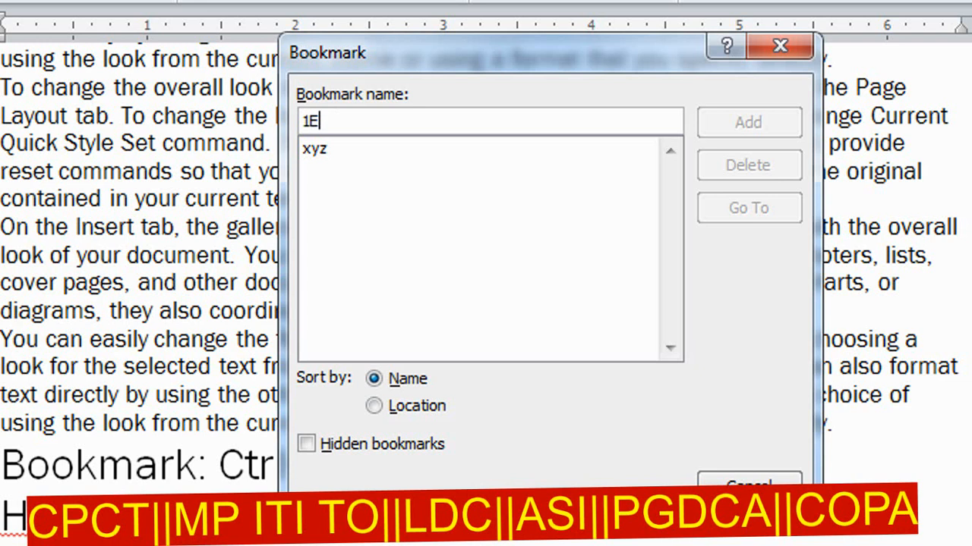
pyautogui.write('xam')
pyautogui.press('BackSpace')
pyautogui.press('BackSpace')
pyautogui.press('BackSpace')
pyautogui.press('BackSpace')
pyautogui.press('BackSpace')
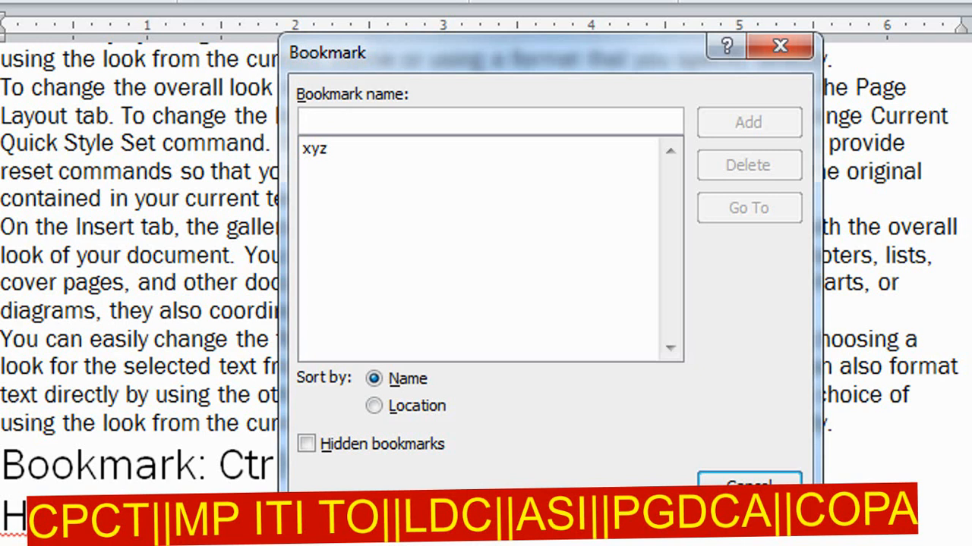
# - Try the bookmark name exam1 with the digit at the end, and close the Bookmark dialog without adding it
pyautogui.write('exam1')
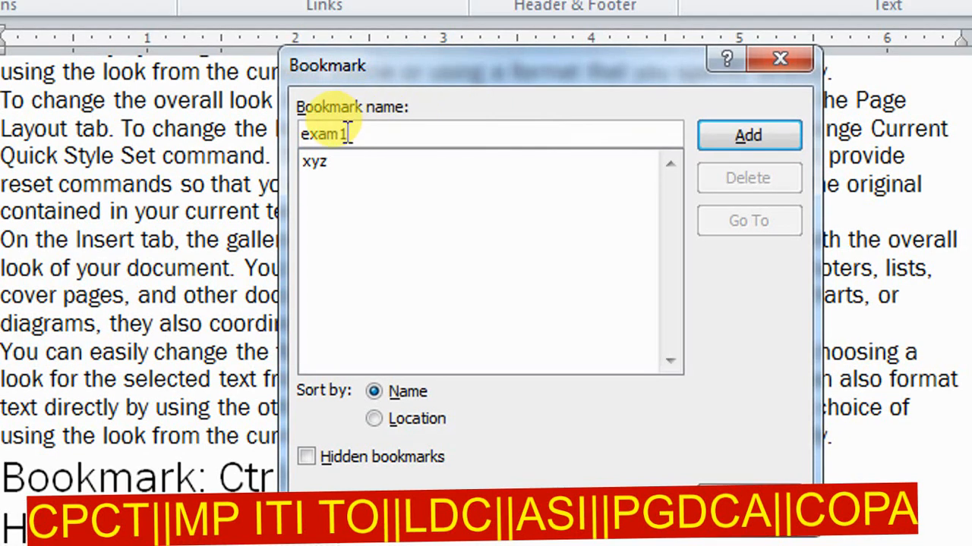
pyautogui.moveTo(341, 134); pyautogui.dragTo(373, 134)
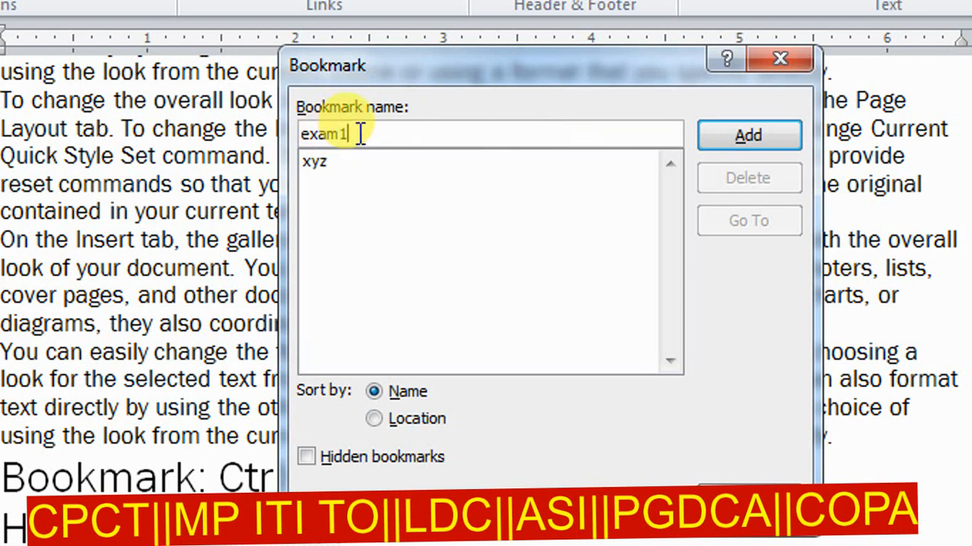
pyautogui.click(373, 132)
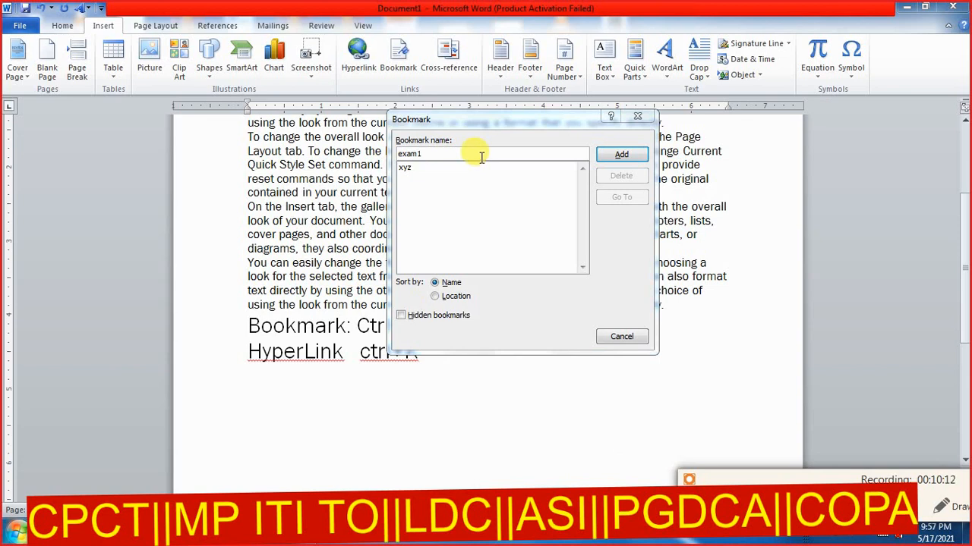
pyautogui.click(638, 116)
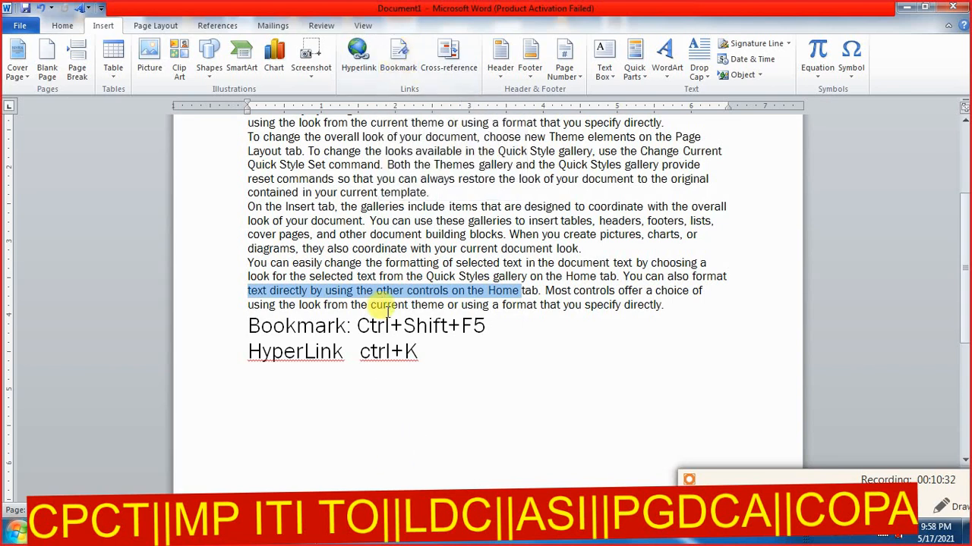
# - Select the shortcut Ctrl+Shift+F5 in the Bookmark line to point it out
pyautogui.click(357, 327)
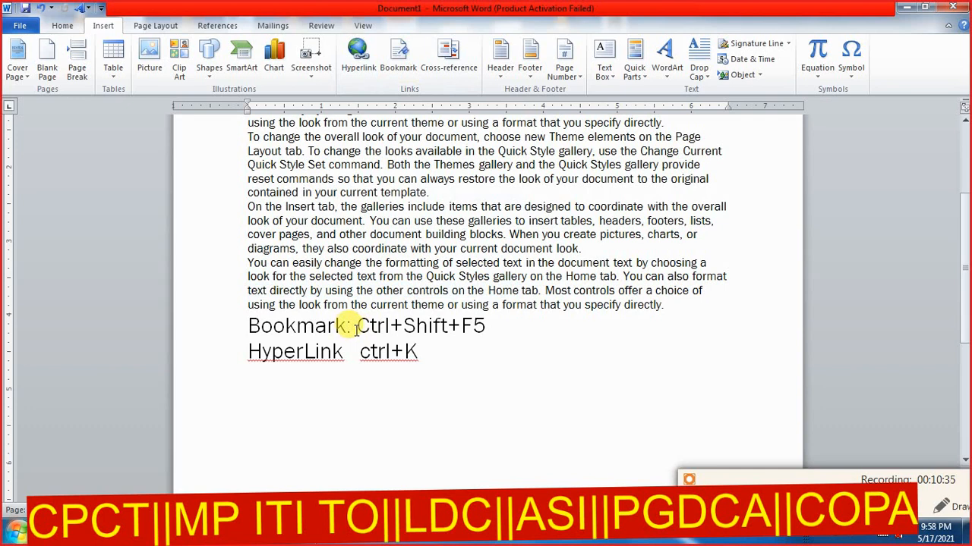
pyautogui.moveTo(357, 326); pyautogui.dragTo(494, 336)
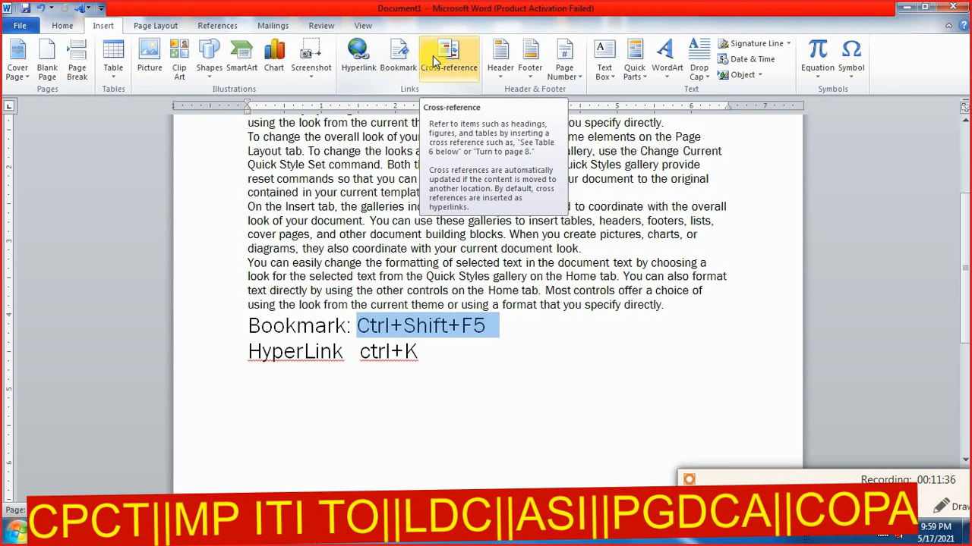
# - Delete the entire content of the document
pyautogui.click(455, 296)
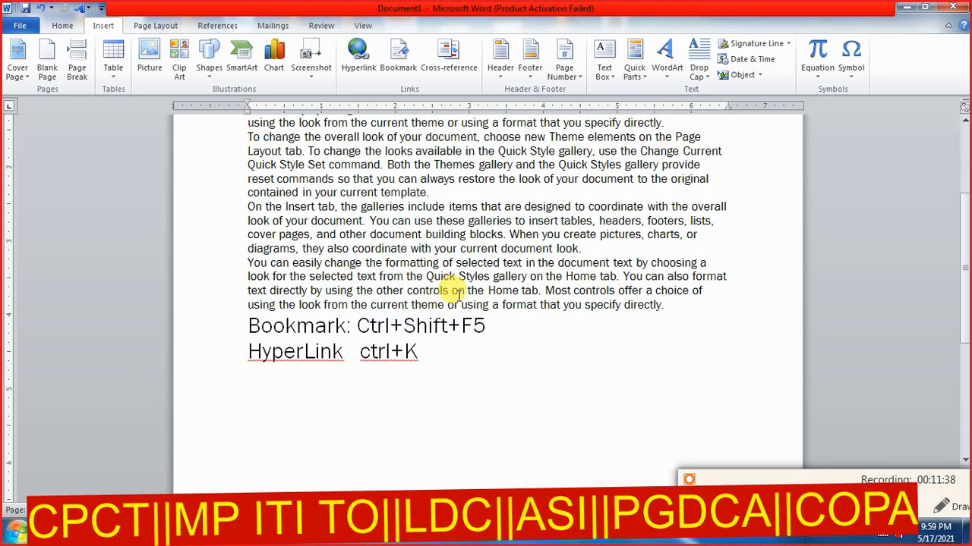
pyautogui.hotkey('ctrl', 'a')
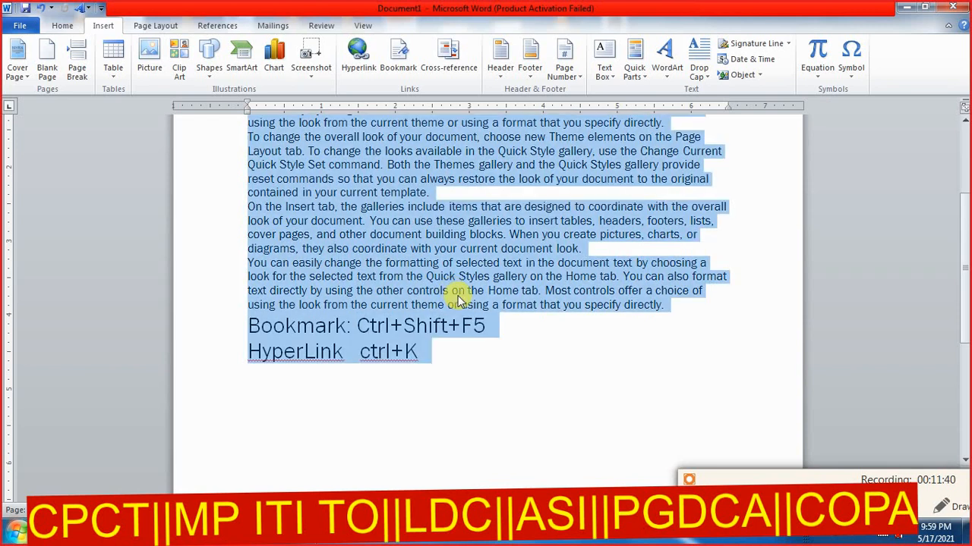
pyautogui.press('Delete')
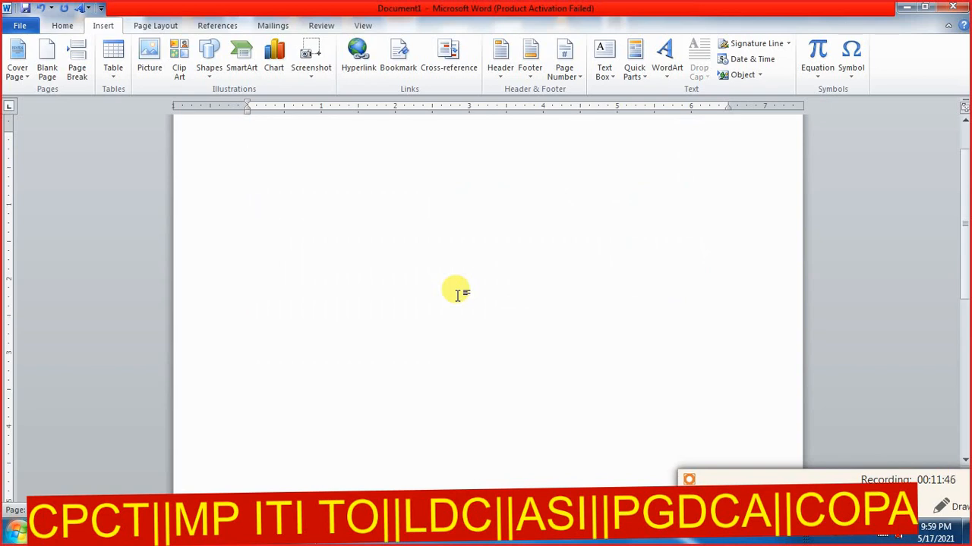
# - Generate ten paragraphs of sample text with the formula =rand(10)
pyautogui.write('=')
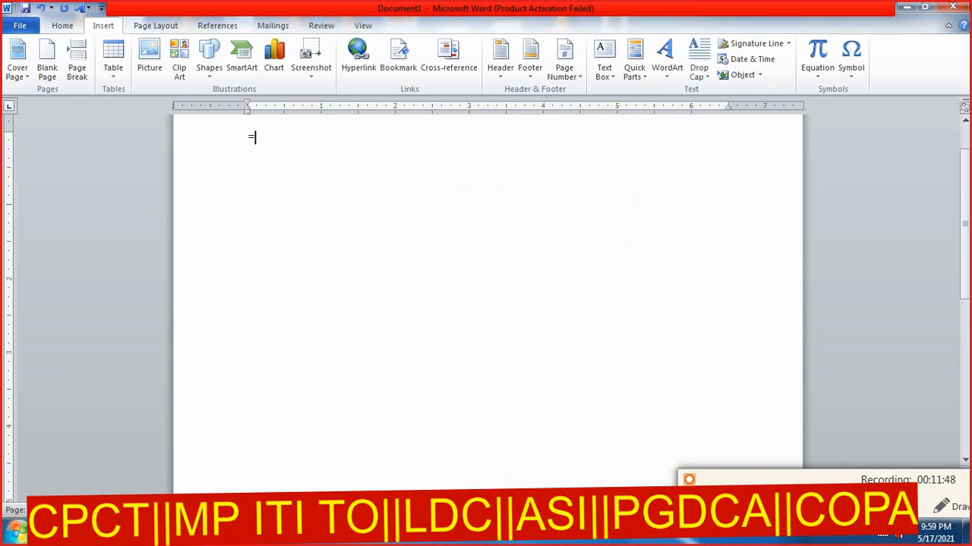
pyautogui.press('BackSpace')
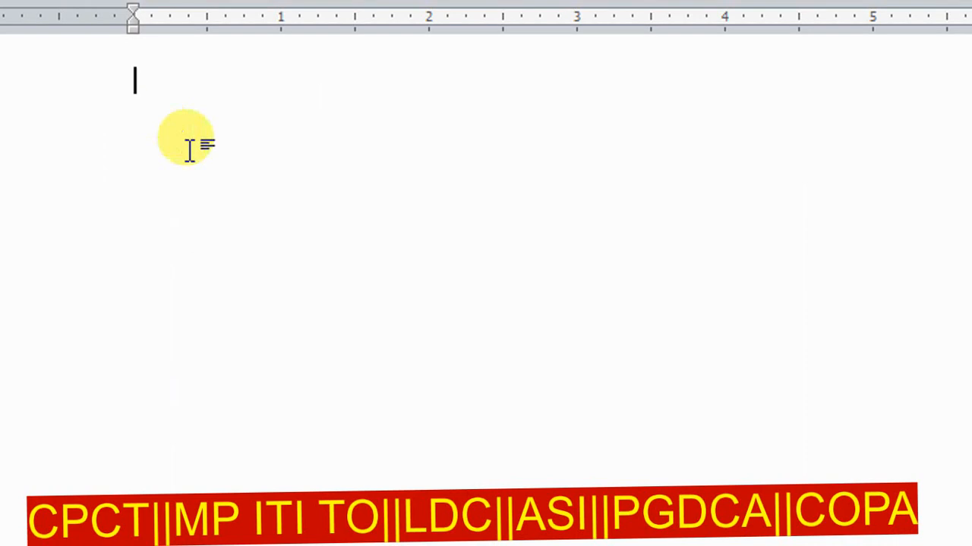
pyautogui.write('=')
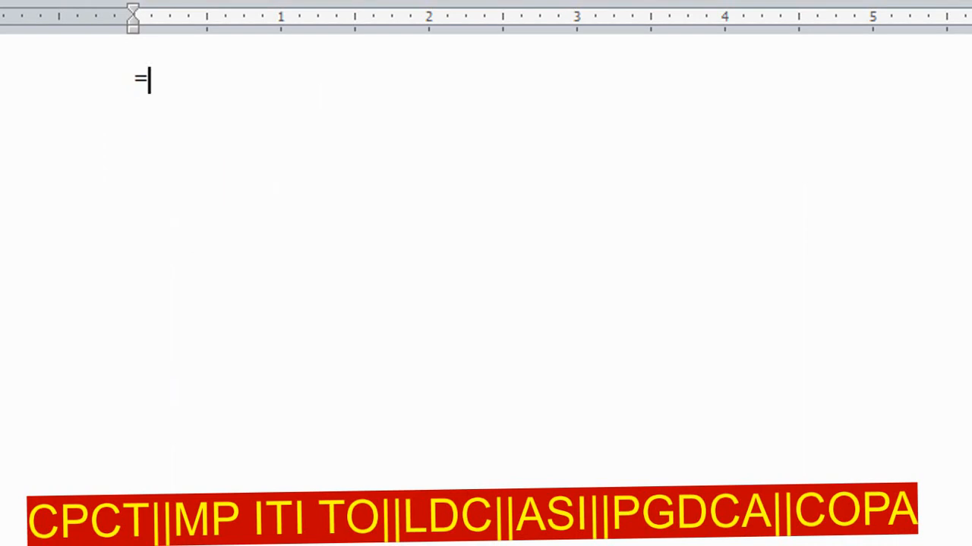
pyautogui.write('rand(')
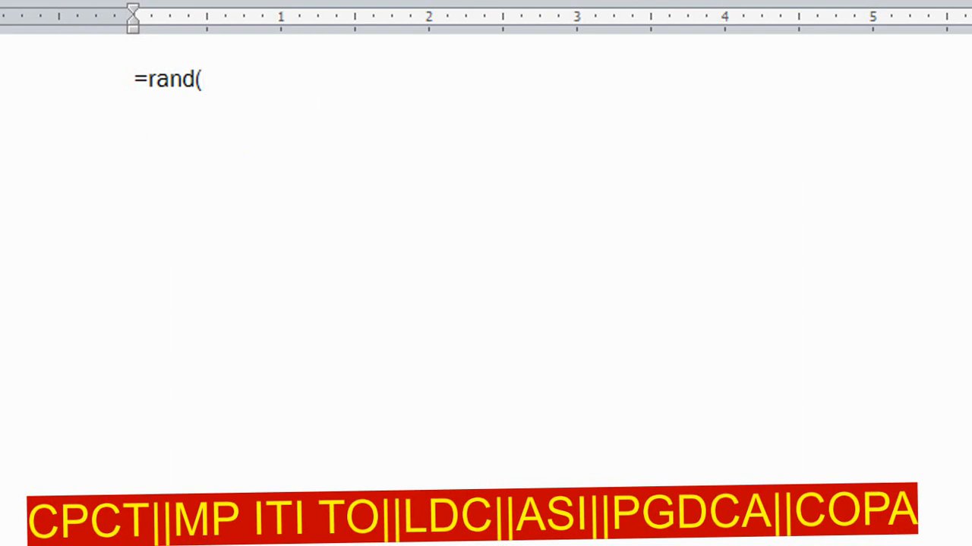
pyautogui.write('10)')
pyautogui.press('Return')
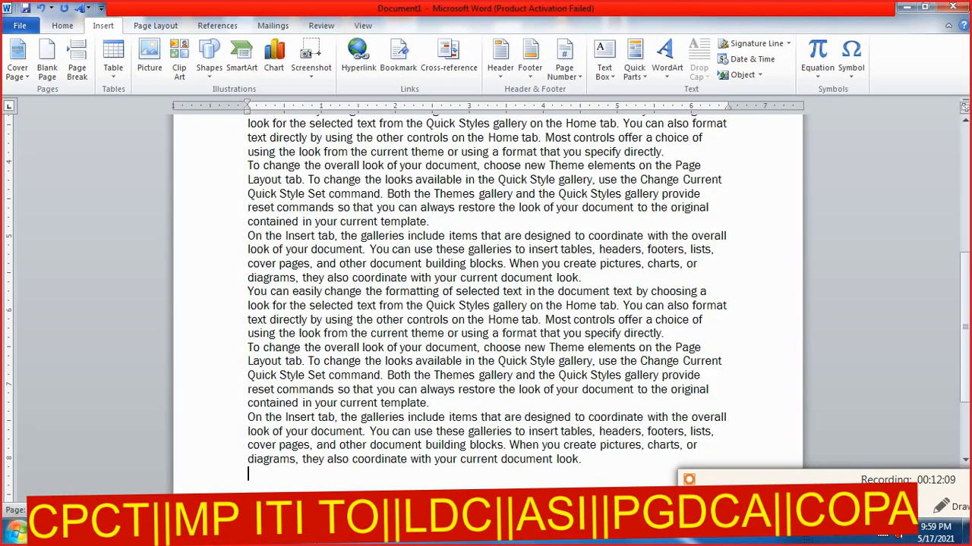
# - Insert a blank line between the first and second paragraphs of the sample text
pyautogui.press('Up')
pyautogui.press('Up')
pyautogui.press('Up')
pyautogui.press('Up')
pyautogui.press('Up')
pyautogui.press('Up')
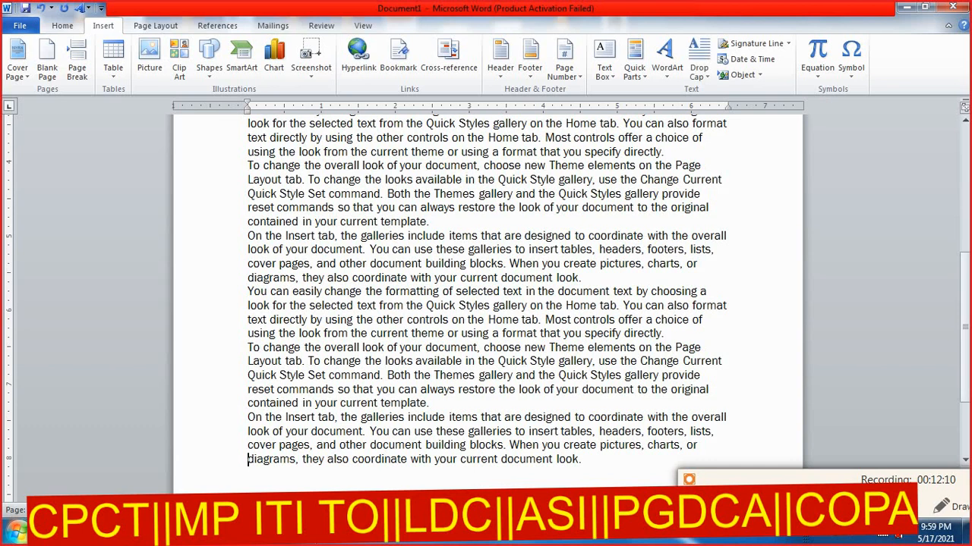
pyautogui.press('Up')
pyautogui.press('Up')
pyautogui.press('Up')
pyautogui.press('Up')
pyautogui.press('Up')
pyautogui.press('Up')
pyautogui.press('Up')
pyautogui.press('Up')
pyautogui.press('Up')
pyautogui.press('Up')
pyautogui.press('Up')
pyautogui.press('Up')
pyautogui.press('Up')
pyautogui.press('Up')
pyautogui.press('Up')
pyautogui.press('Up')
pyautogui.press('Up')
pyautogui.press('Up')
pyautogui.press('Up')
pyautogui.press('Up')
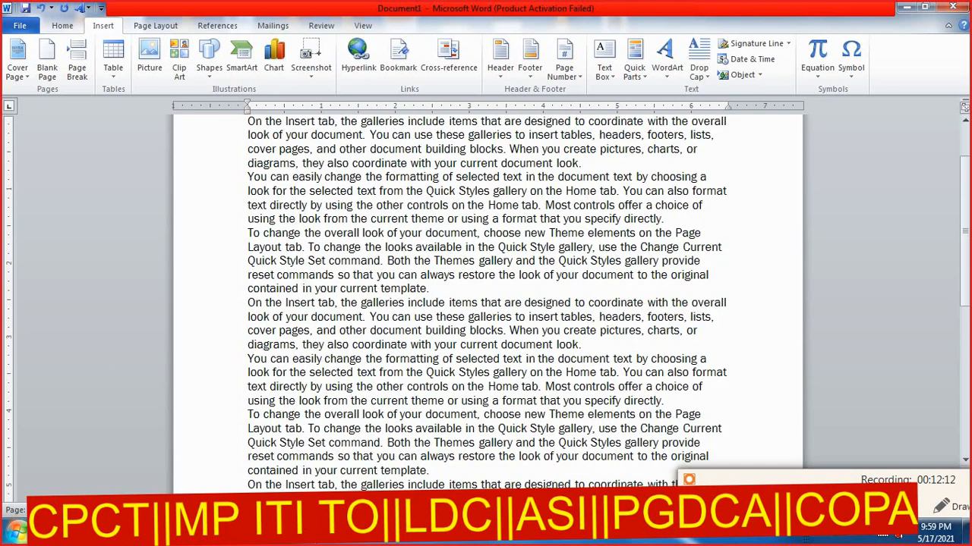
pyautogui.press('Down')
pyautogui.press('Down')
pyautogui.press('Down')
pyautogui.press('Down')
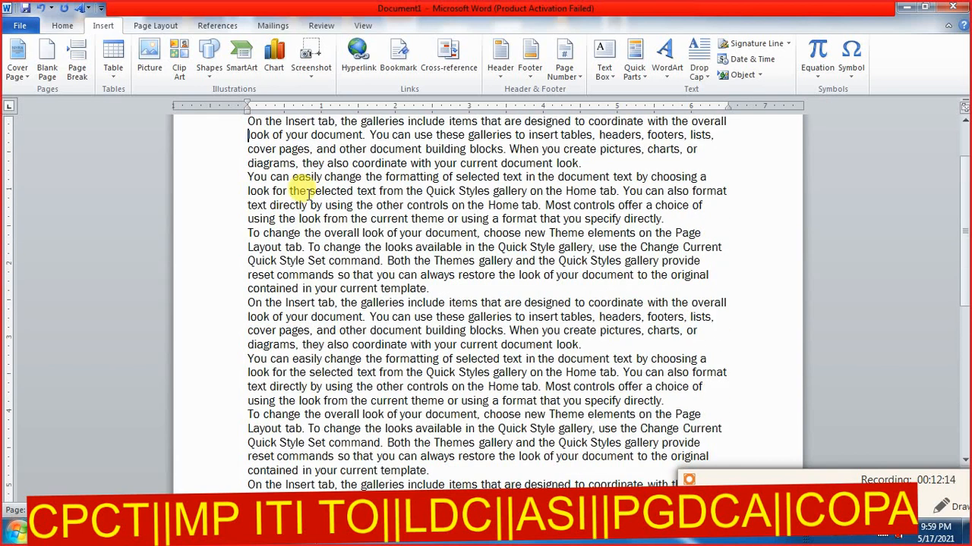
pyautogui.press('Return')
# - Insert two blank lines above the first paragraph at the start of the document
pyautogui.press('Up')
pyautogui.press('Up')
pyautogui.press('Up')
pyautogui.press('Up')
pyautogui.press('Up')
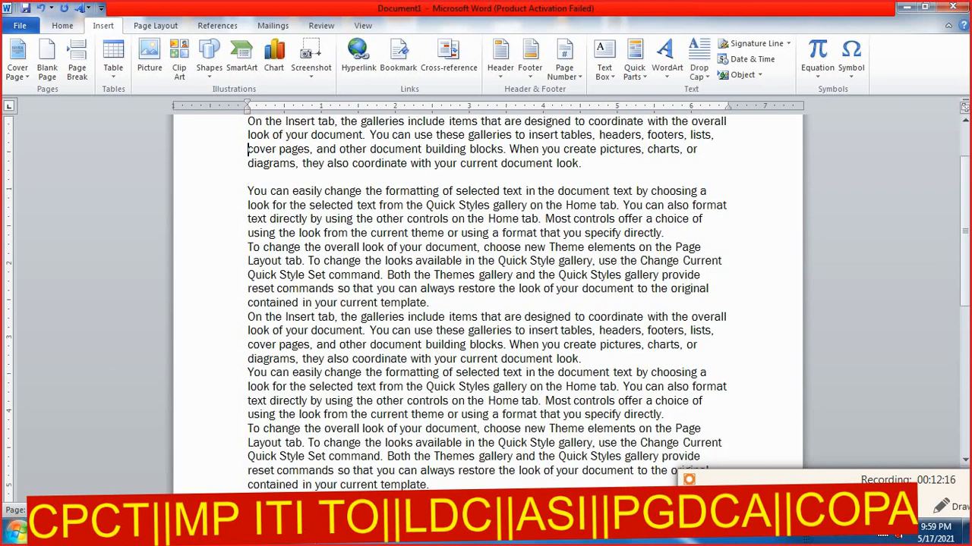
pyautogui.press('Return')
pyautogui.press('Return')
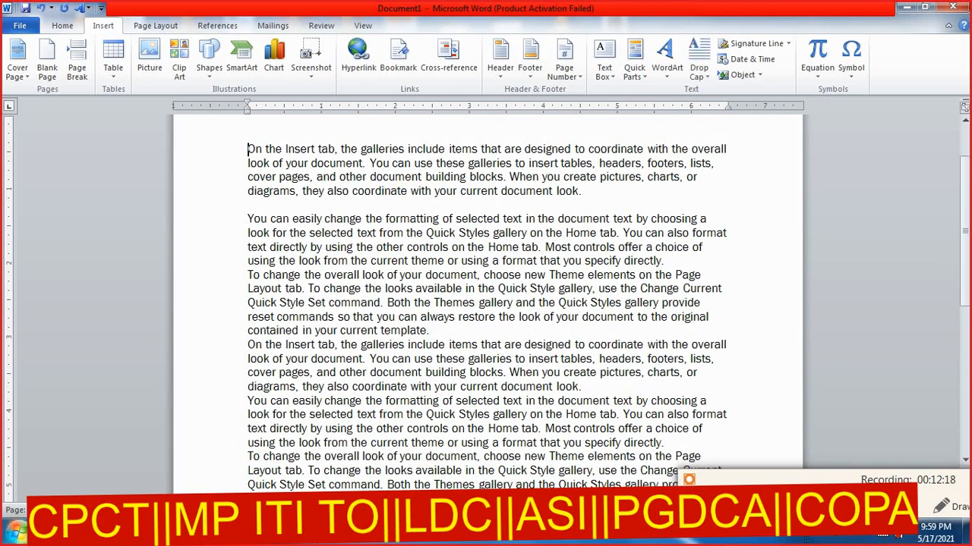
# - Add the heading line "What is computer?" directly above the first paragraph
pyautogui.press('Return')
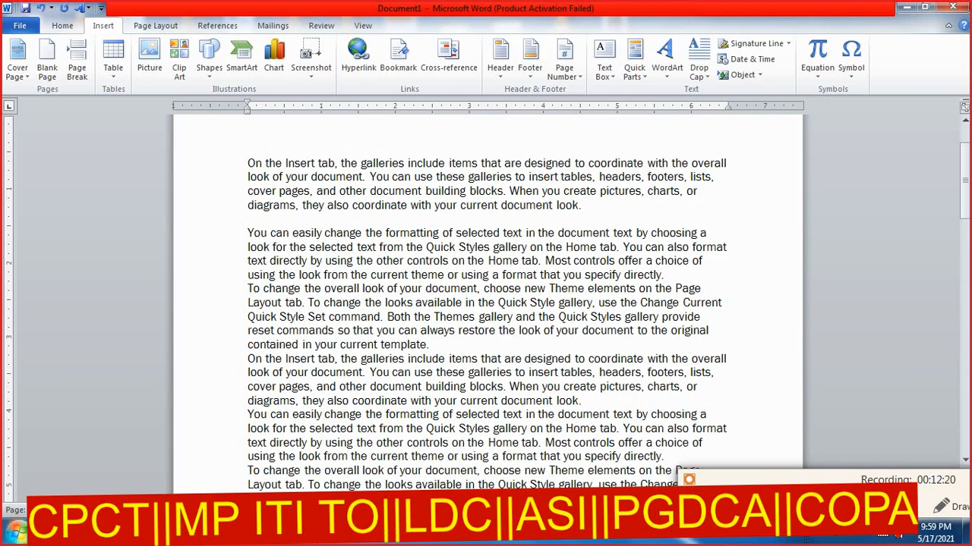
pyautogui.press('Up')
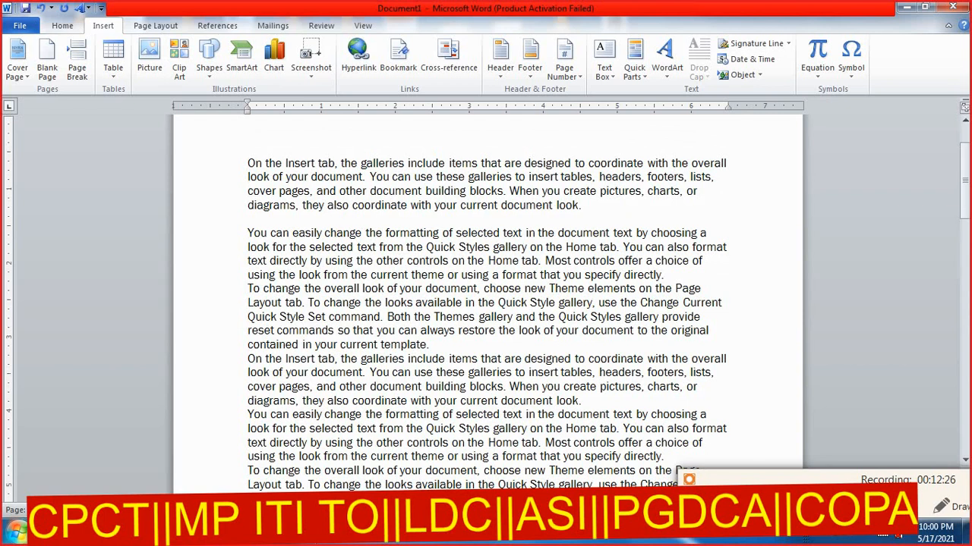
pyautogui.write('What ')
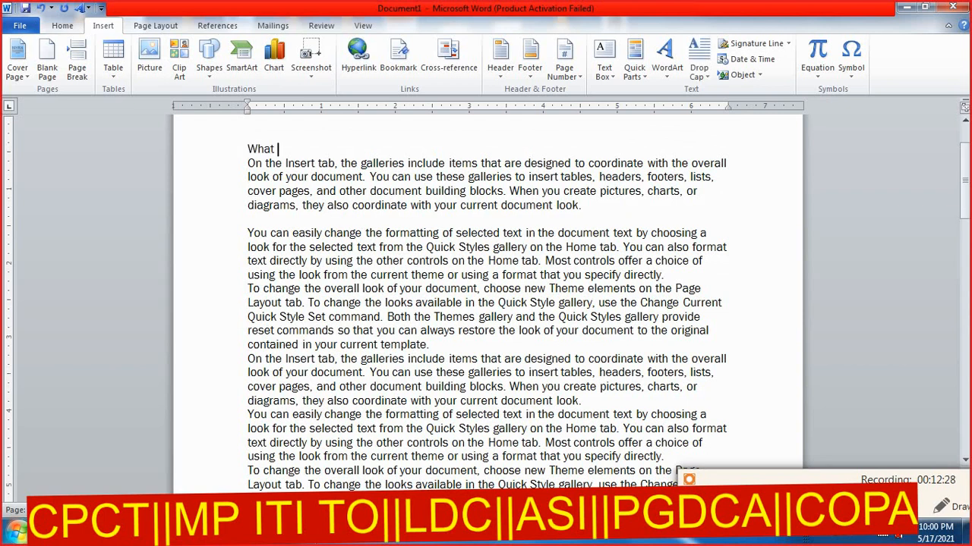
pyautogui.write('is computer?')
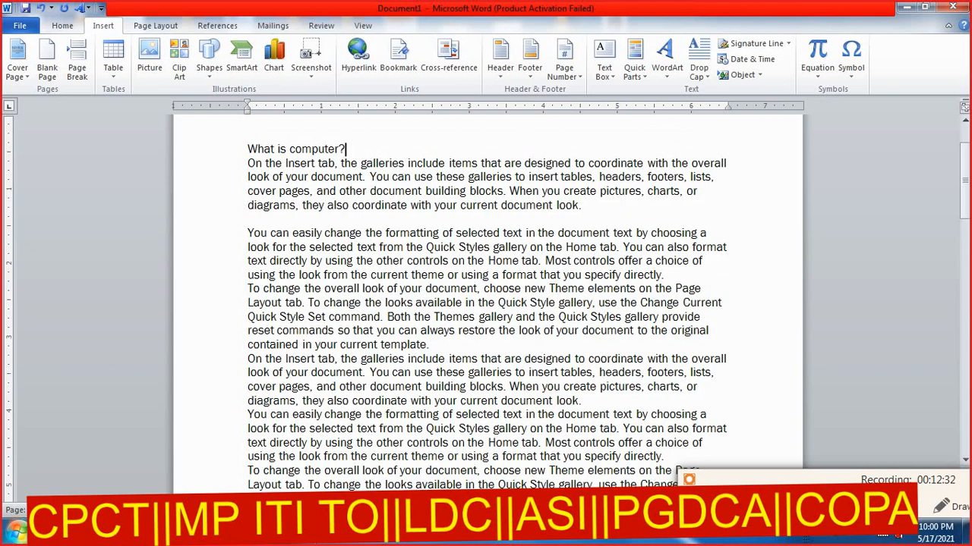
# - Add the heading line "What is Formatting?" directly above the second paragraph, keeping a blank line before it
pyautogui.press('Down')
pyautogui.press('Down')
pyautogui.press('Down')
pyautogui.press('Down')
pyautogui.press('Down')
pyautogui.press('Down')
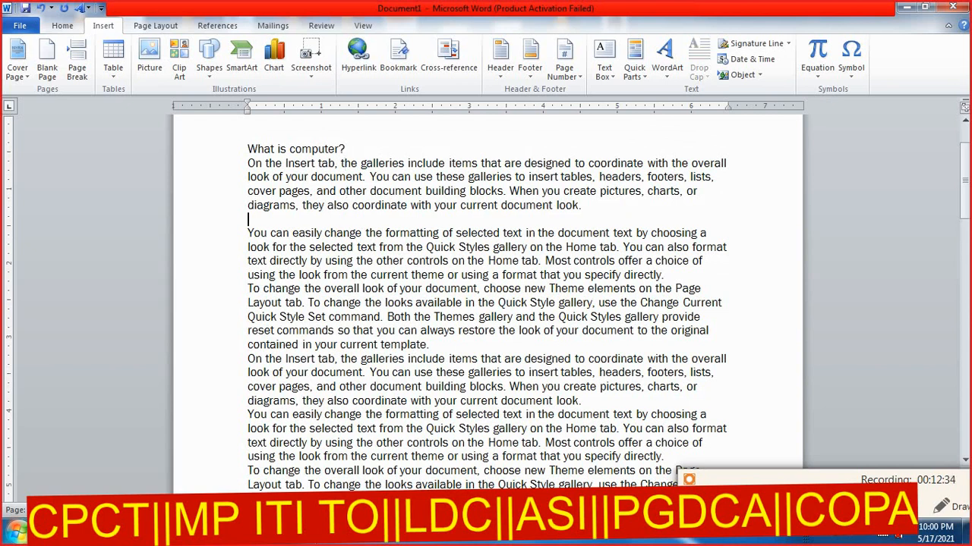
pyautogui.press('End')
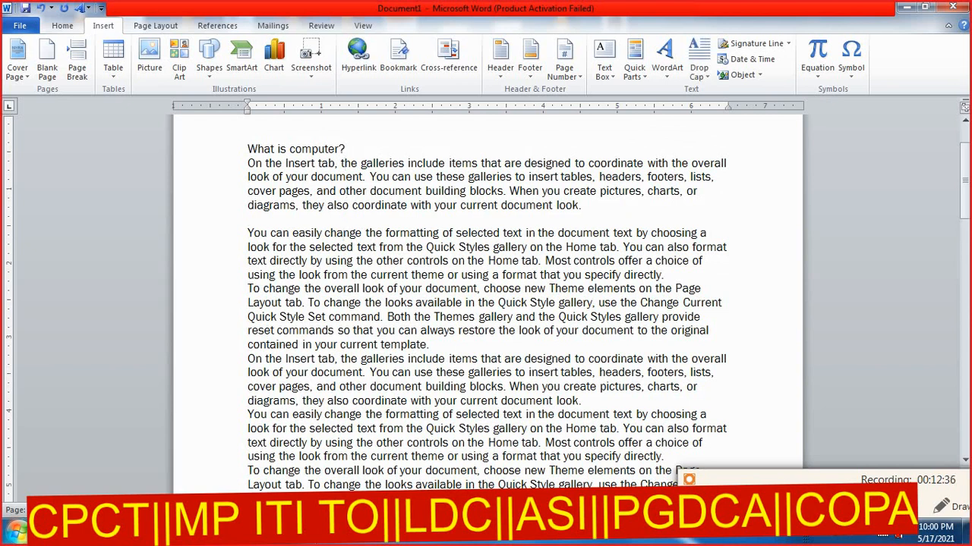
pyautogui.press('Home')
pyautogui.press('Return')
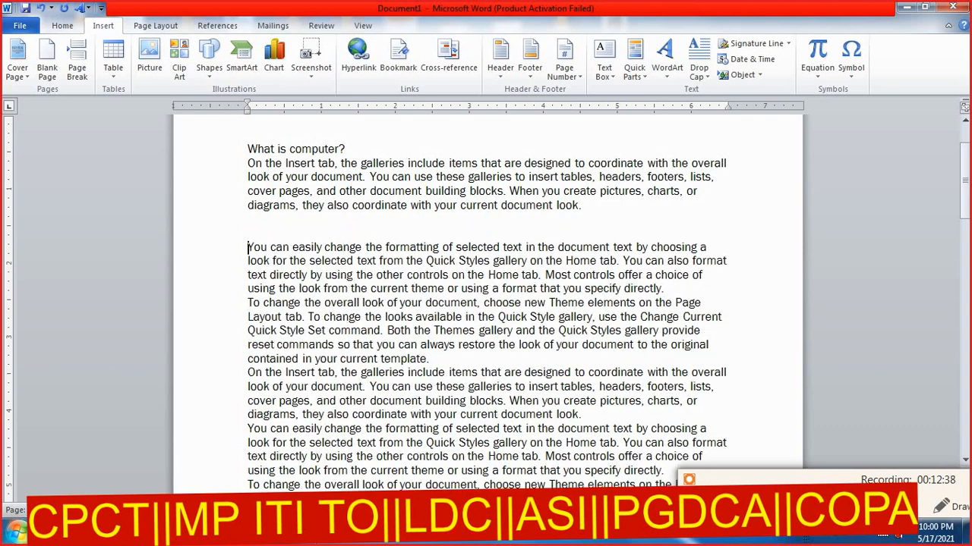
pyautogui.press('Up')
pyautogui.write('What is Formattin')
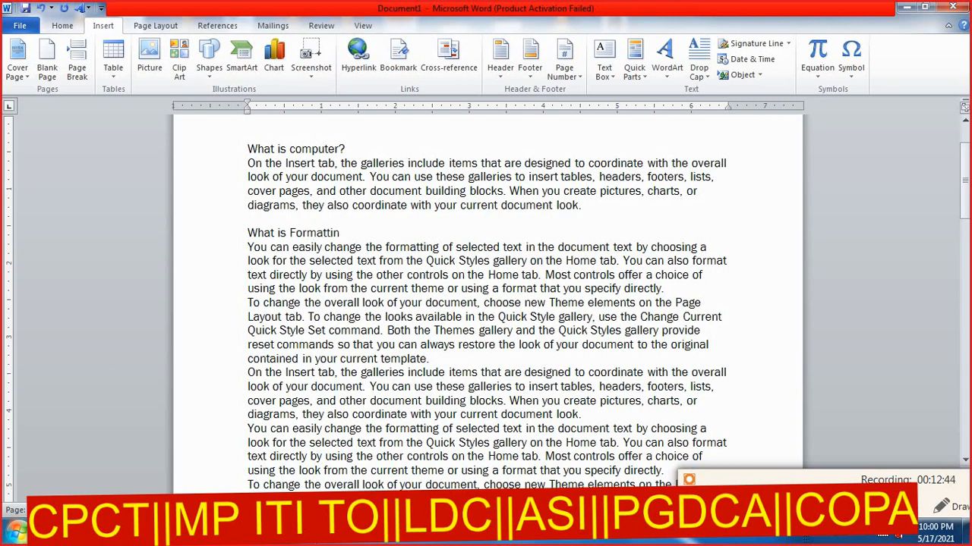
pyautogui.write('g?')
# - Add the heading line "What is Galleries?" after the third paragraph, followed by a blank line
pyautogui.click(430, 360)
pyautogui.press('Return')
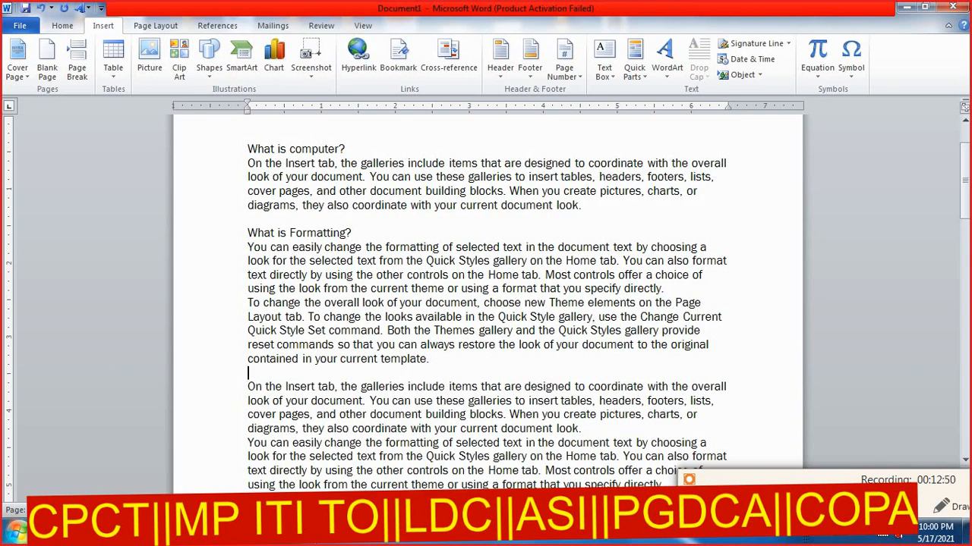
pyautogui.write('What is ')
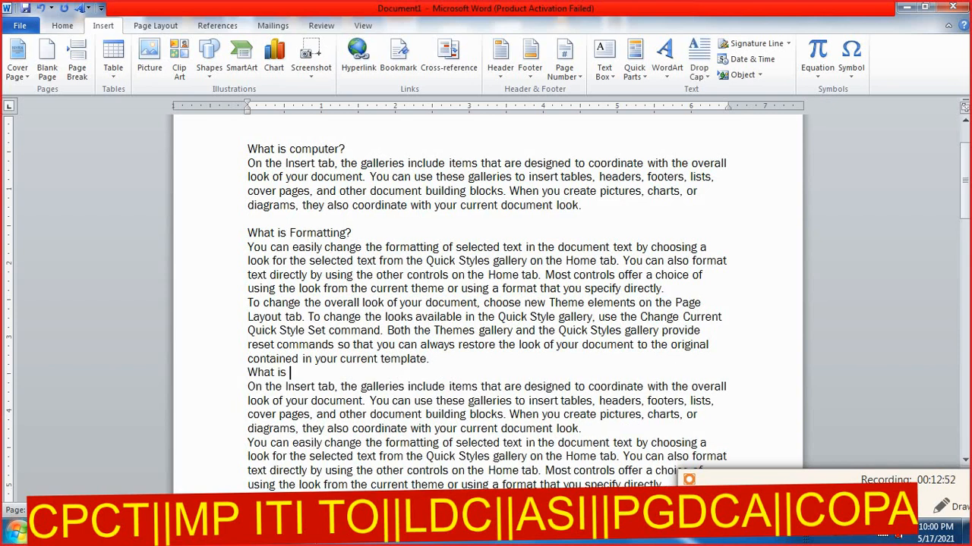
pyautogui.write('Galleries?')
pyautogui.press('Return')
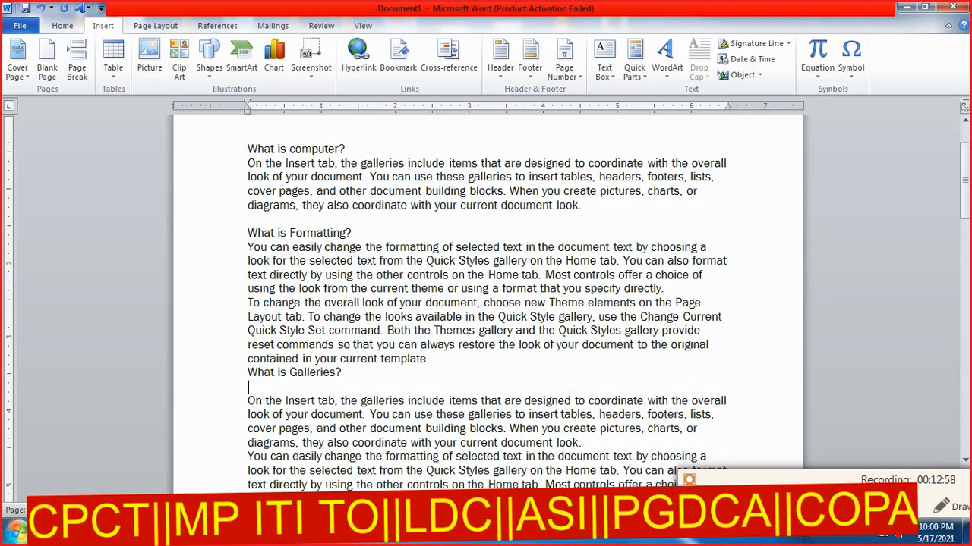
# - Add the heading line "What is document?" above the fifth paragraph, with a blank line before it
pyautogui.press('Down')
pyautogui.press('Down')
pyautogui.press('Down')
pyautogui.press('Down')
pyautogui.press('Down')
pyautogui.press('Down')
pyautogui.press('Up')
pyautogui.press('Up')
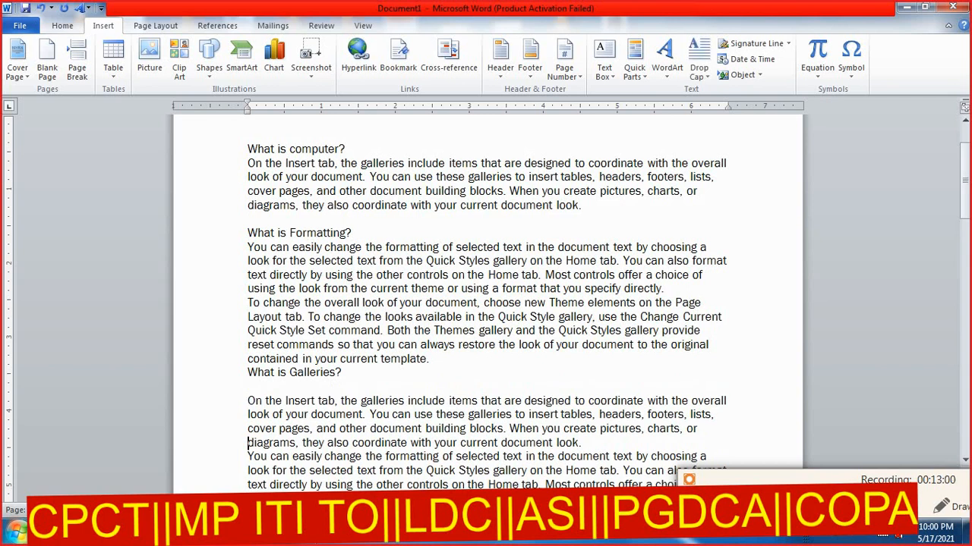
pyautogui.press('End')
pyautogui.press('Return')
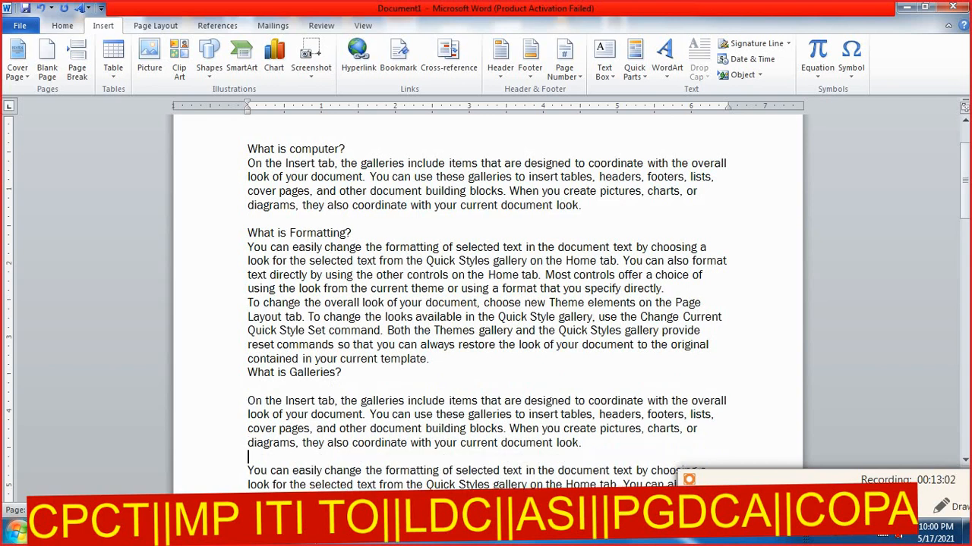
pyautogui.press('Return')
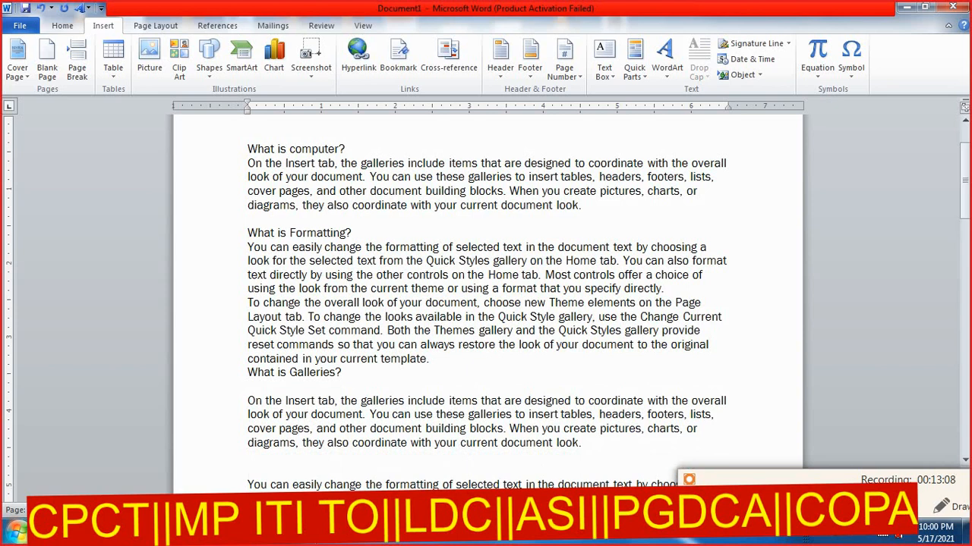
pyautogui.write('What is ')
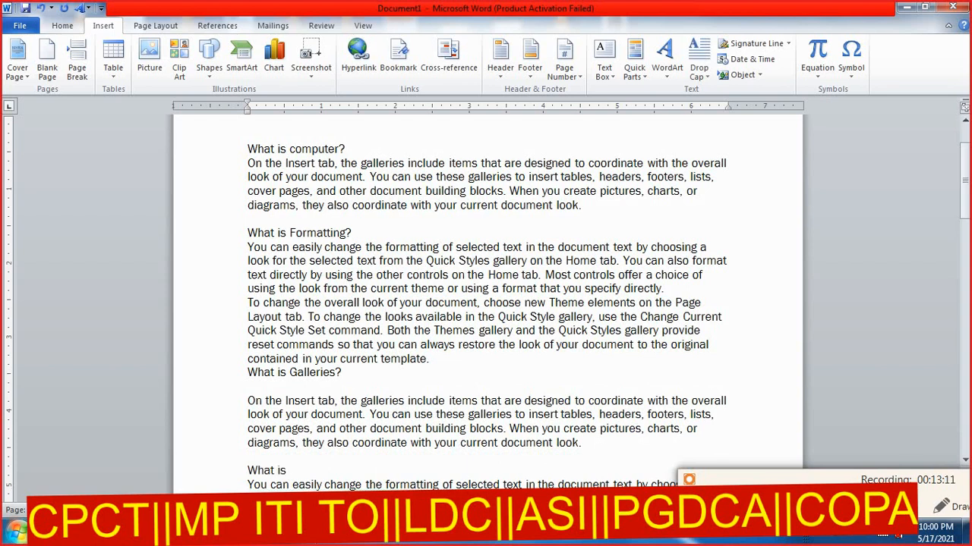
pyautogui.write('document?')
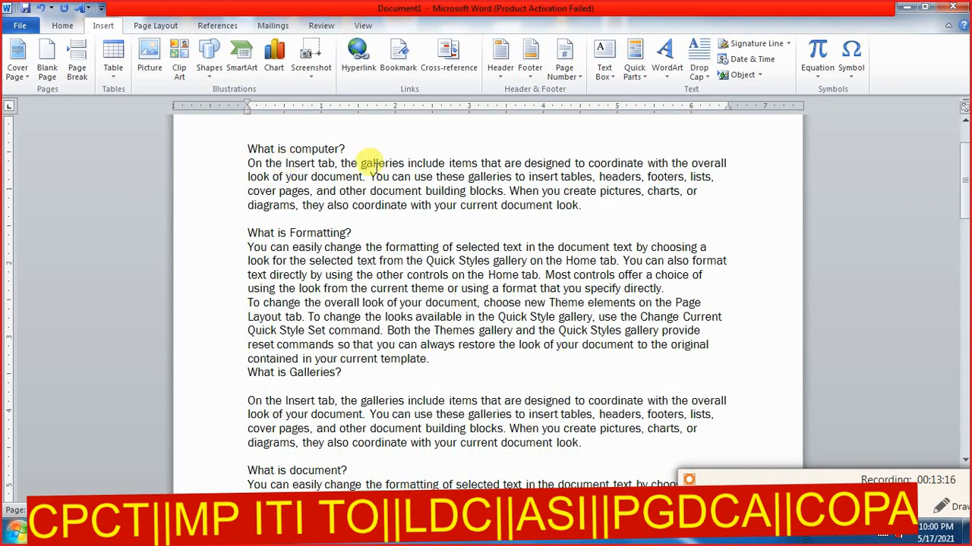
# - Apply the Heading 1 style to all four question lines on computer, Formatting, Galleries and document at once
pyautogui.moveTo(343, 152); pyautogui.dragTo(247, 149)
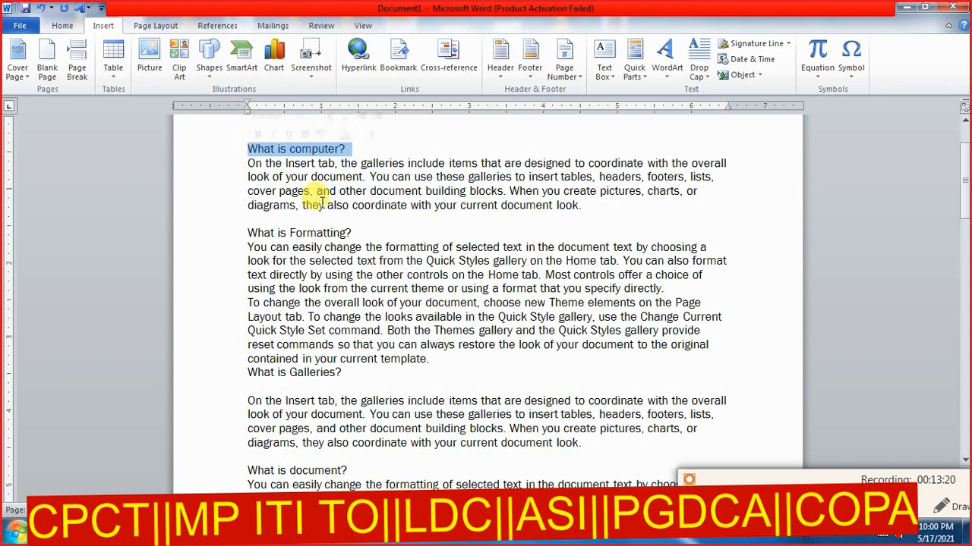
pyautogui.moveTo(351, 233); pyautogui.dragTo(248, 233)
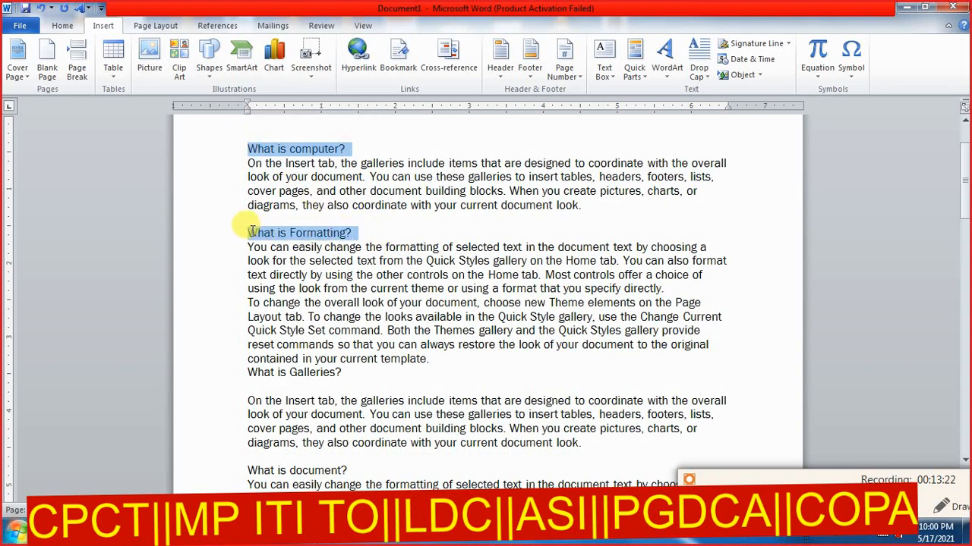
pyautogui.moveTo(343, 372); pyautogui.dragTo(250, 371)
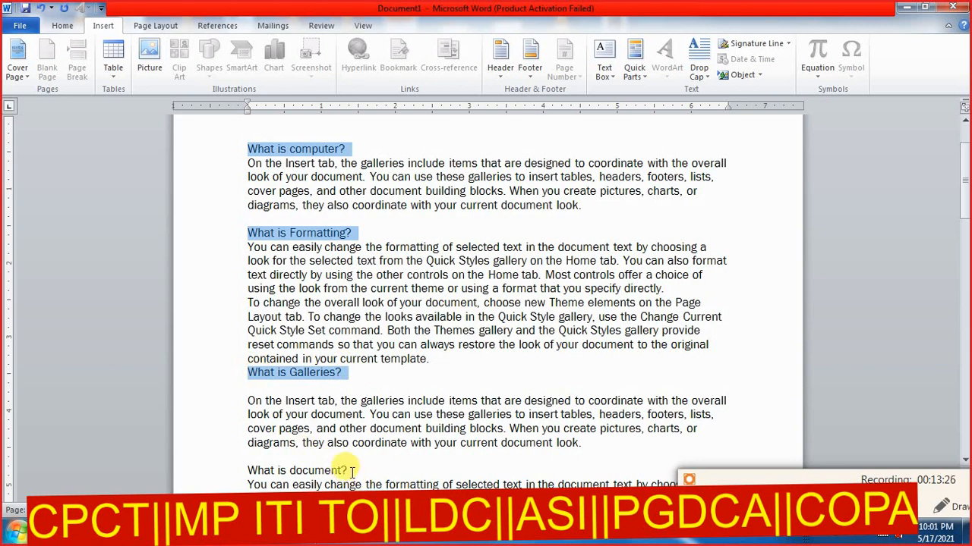
pyautogui.moveTo(346, 471); pyautogui.dragTo(217, 475)
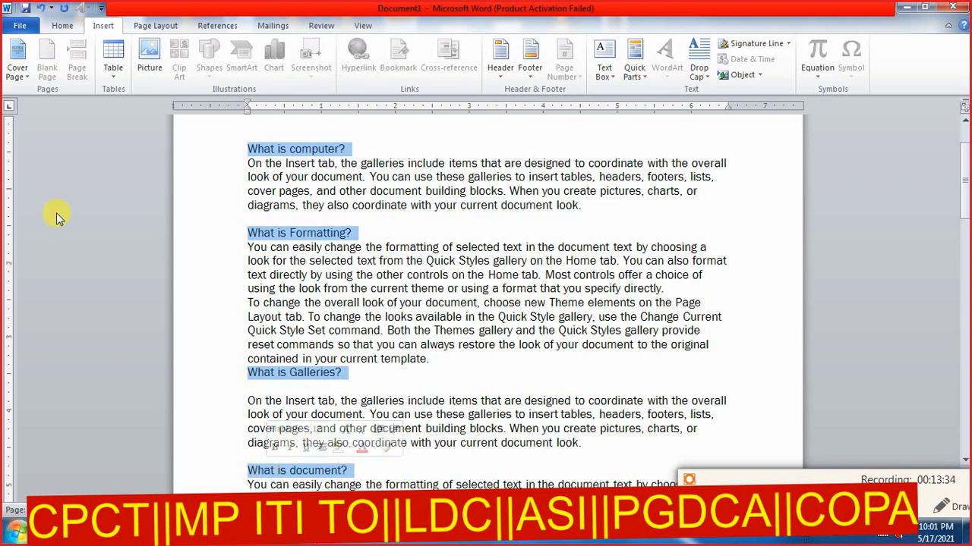
pyautogui.click(64, 28)
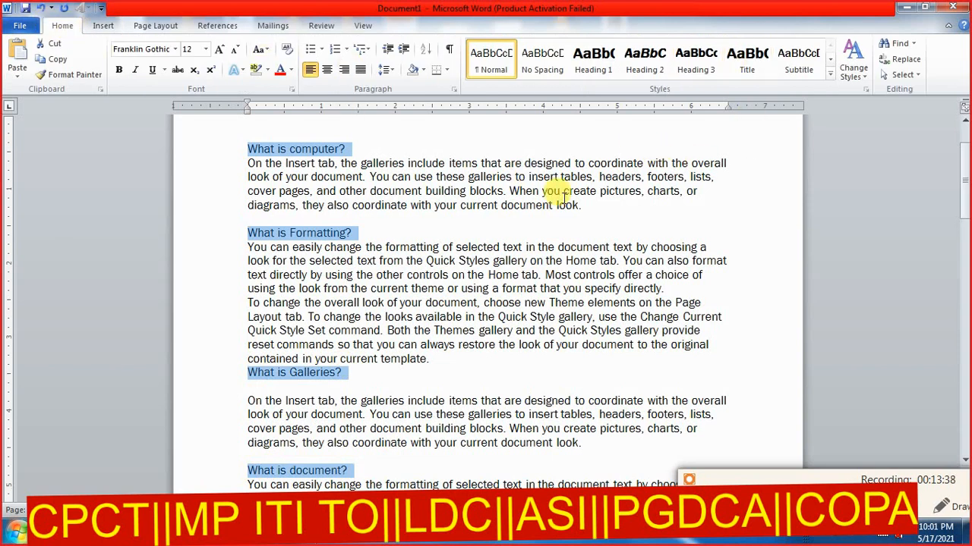
pyautogui.click(594, 59)
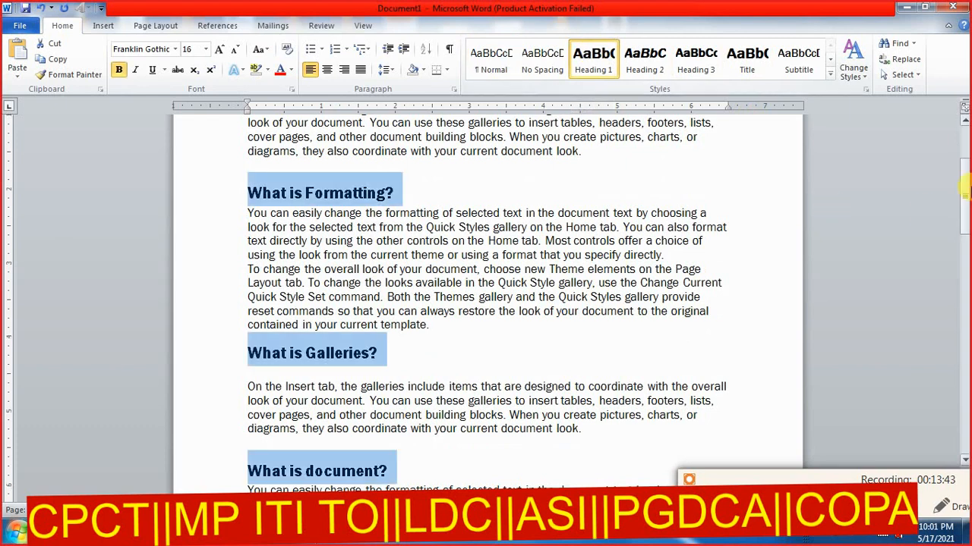
# - Change the document's style set to Modern and check the restyled headings
pyautogui.moveTo(963, 190); pyautogui.dragTo(964, 162)
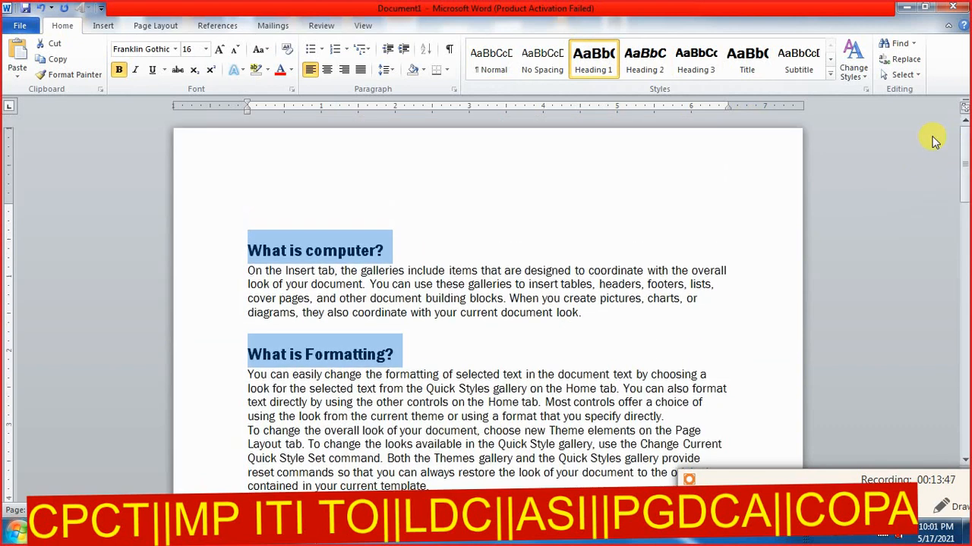
pyautogui.click(865, 78)
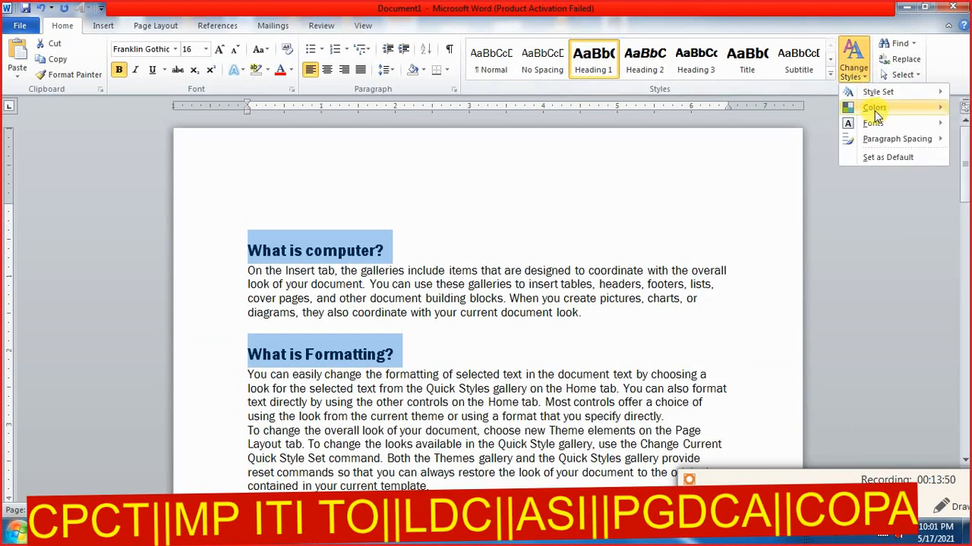
pyautogui.moveTo(882, 93)
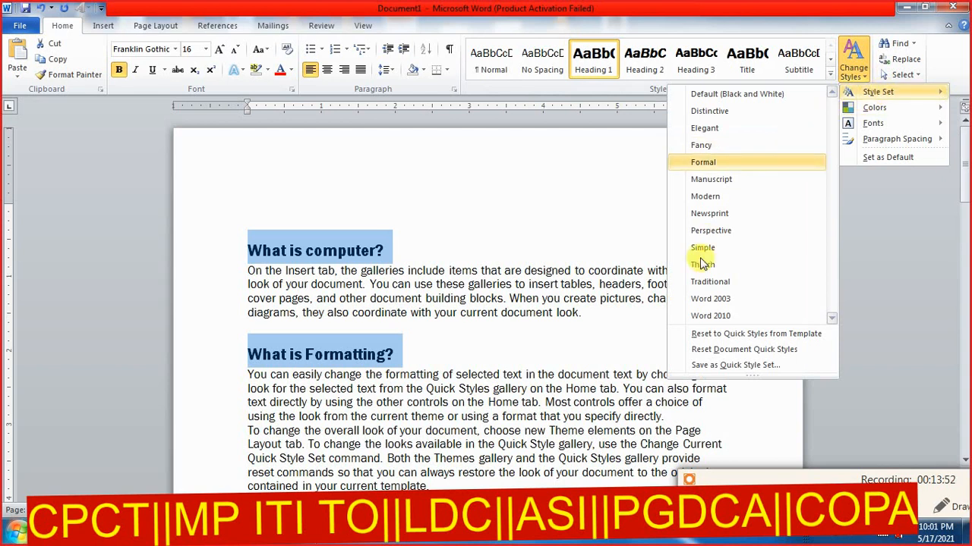
pyautogui.click(706, 199)
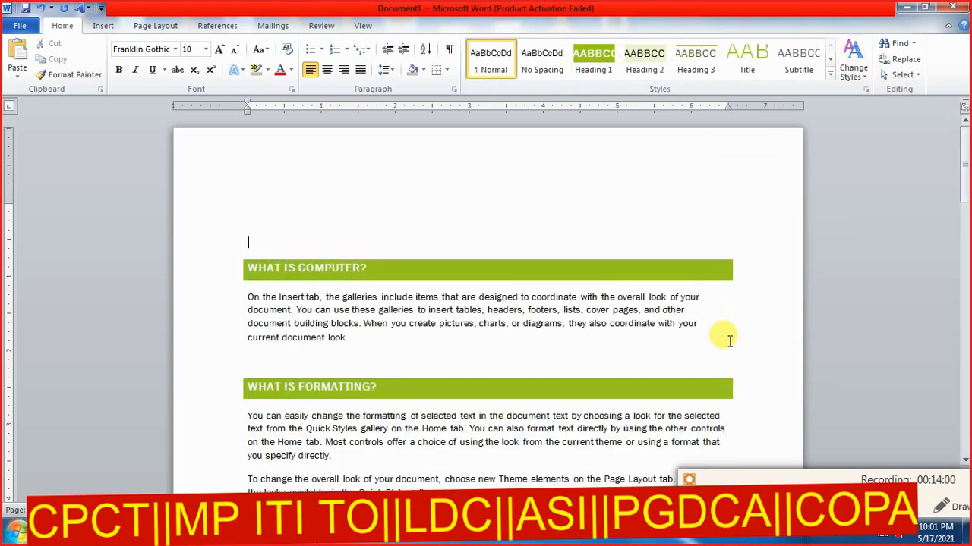
pyautogui.scroll(-3, 729, 340)
pyautogui.scroll(-1, 729, 342)
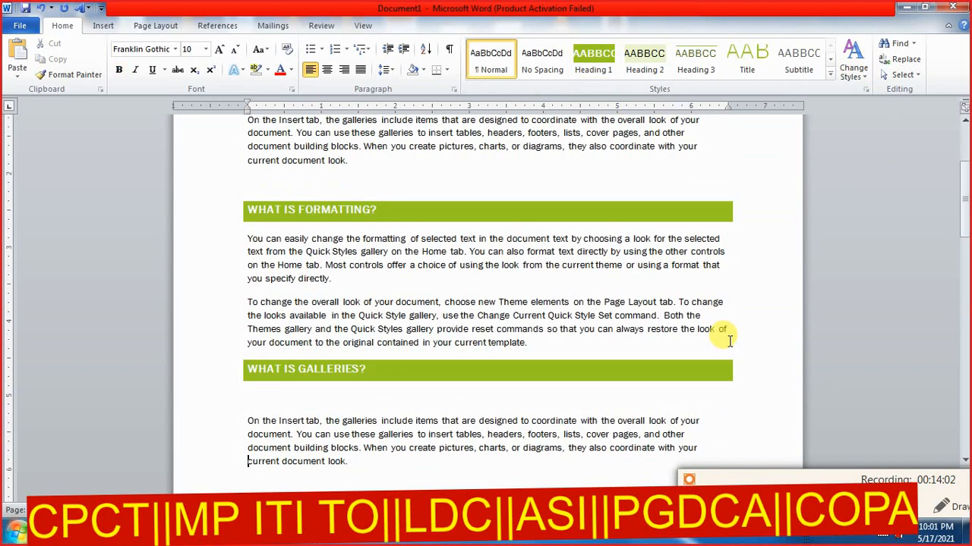
pyautogui.scroll(4, 729, 341)
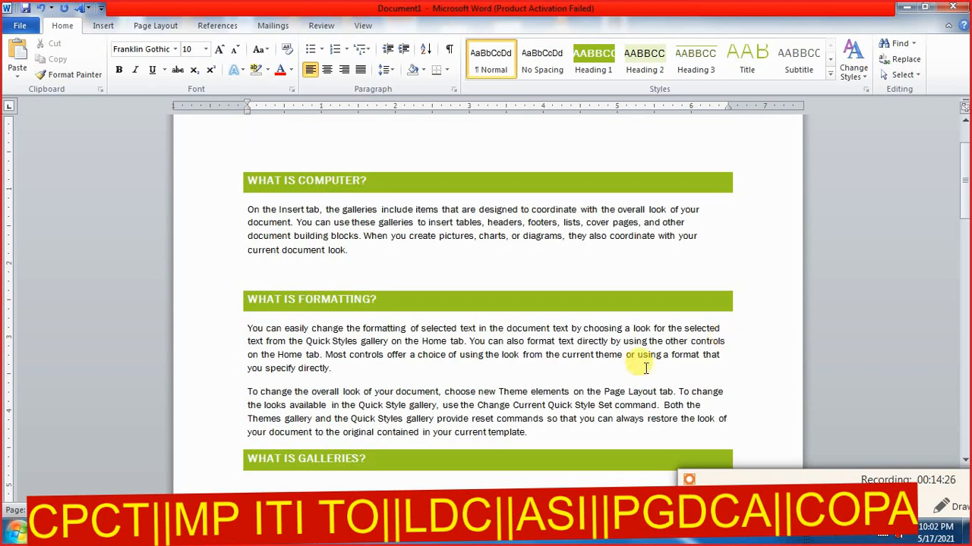
# - Insert a cross-reference to the heading text of "What is computer?" on the empty line at the document's start
pyautogui.click(104, 30)
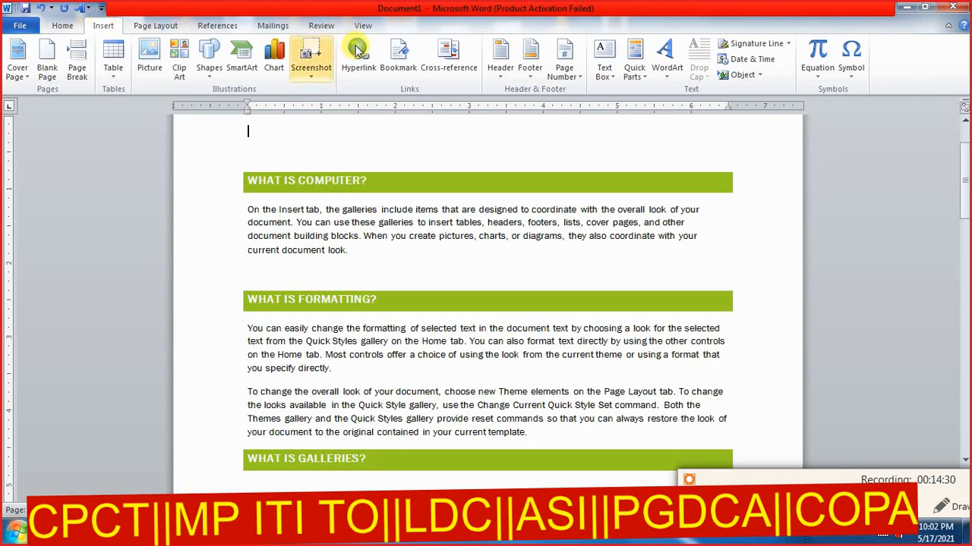
pyautogui.click(446, 58)
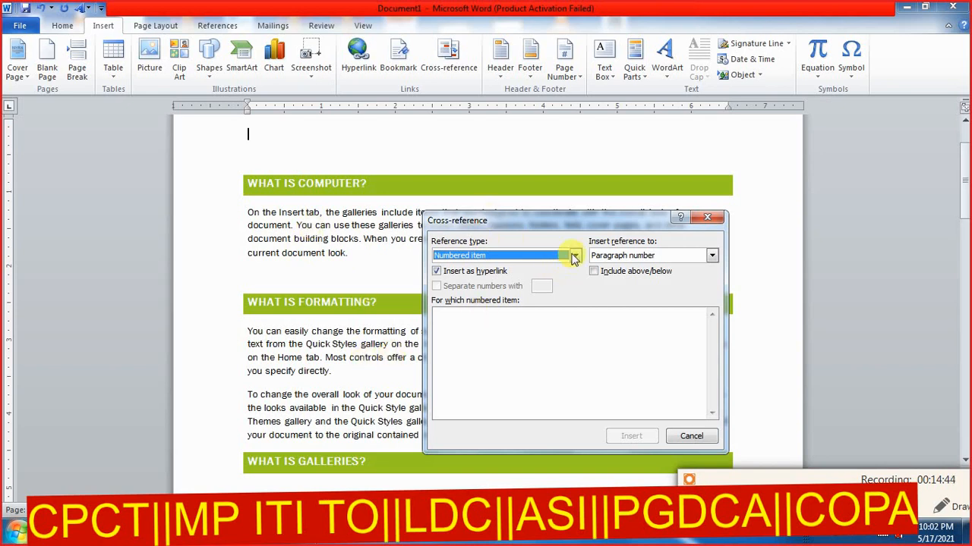
pyautogui.click(575, 257)
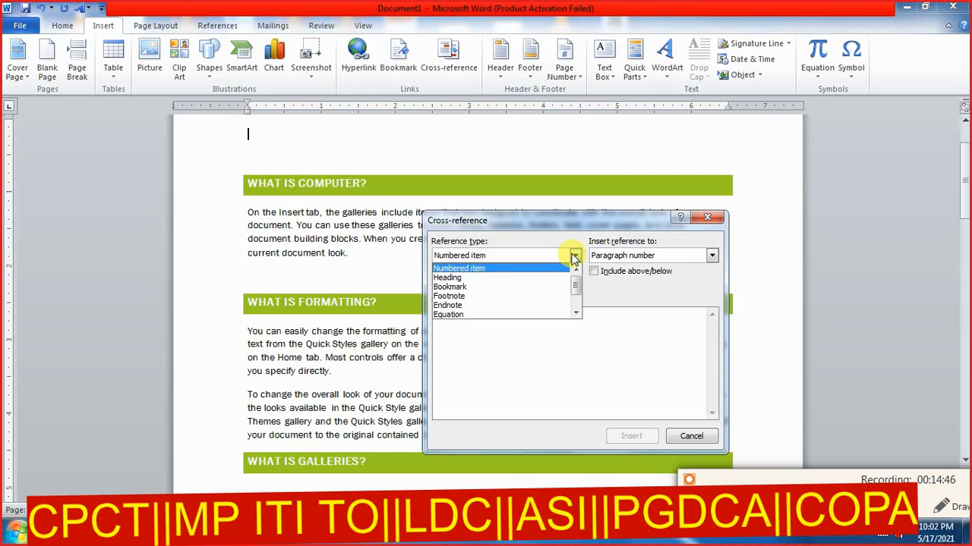
pyautogui.click(451, 278)
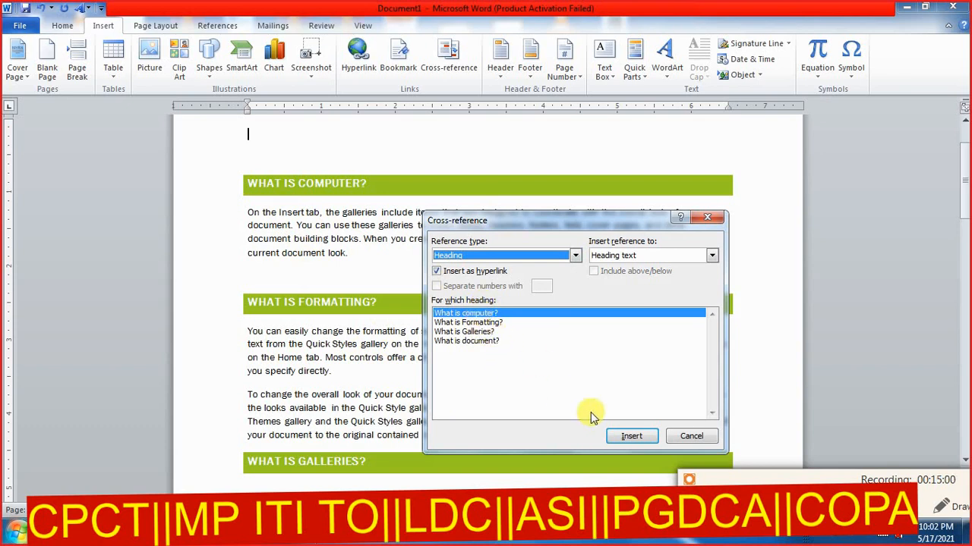
pyautogui.click(640, 439)
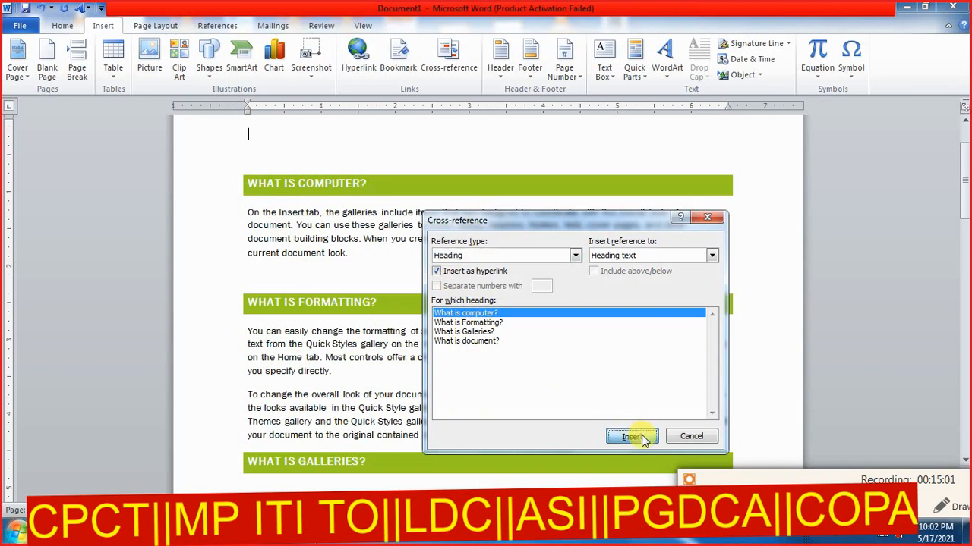
# - Insert a cross-reference to the heading text of "What is Formatting?" on a new line below the "What is computer?" reference
pyautogui.click(342, 138)
pyautogui.press('Return')
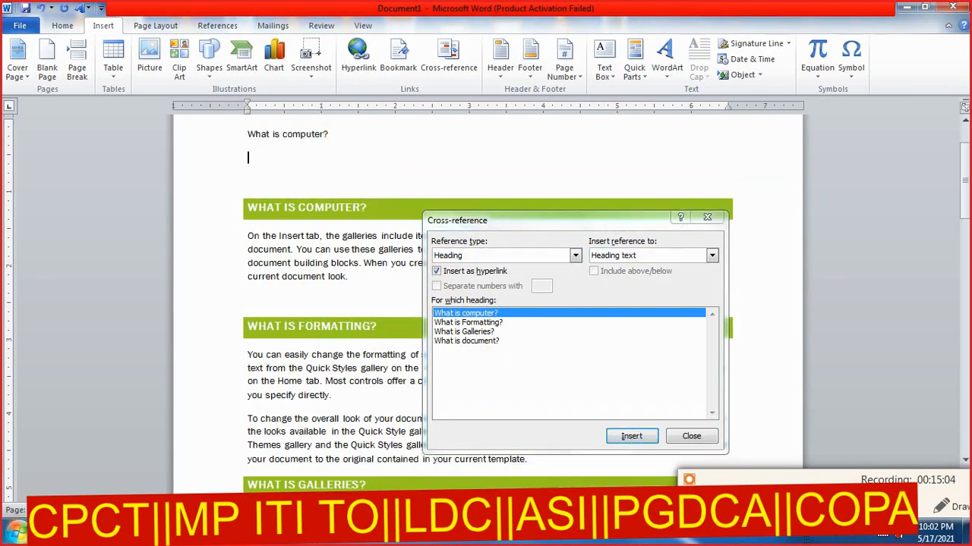
pyautogui.click(490, 324)
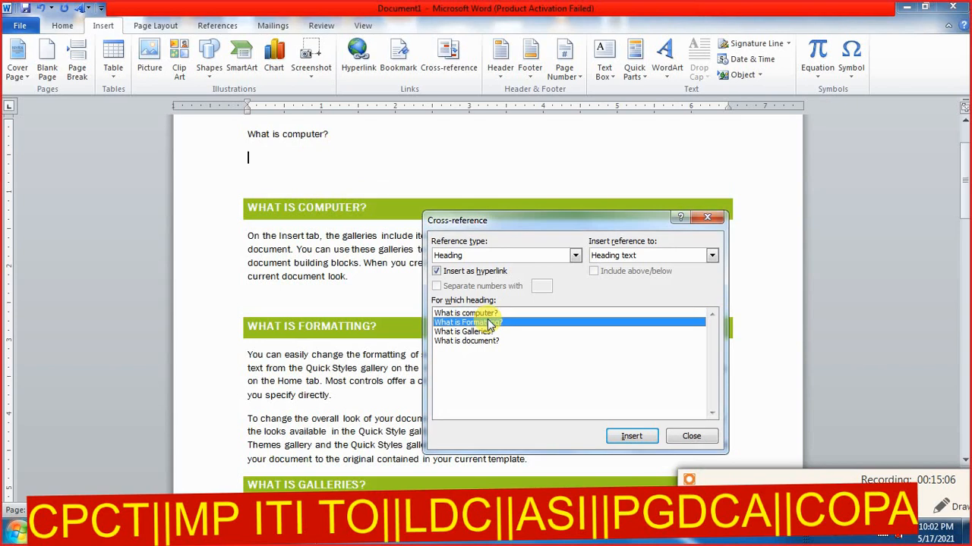
pyautogui.click(630, 437)
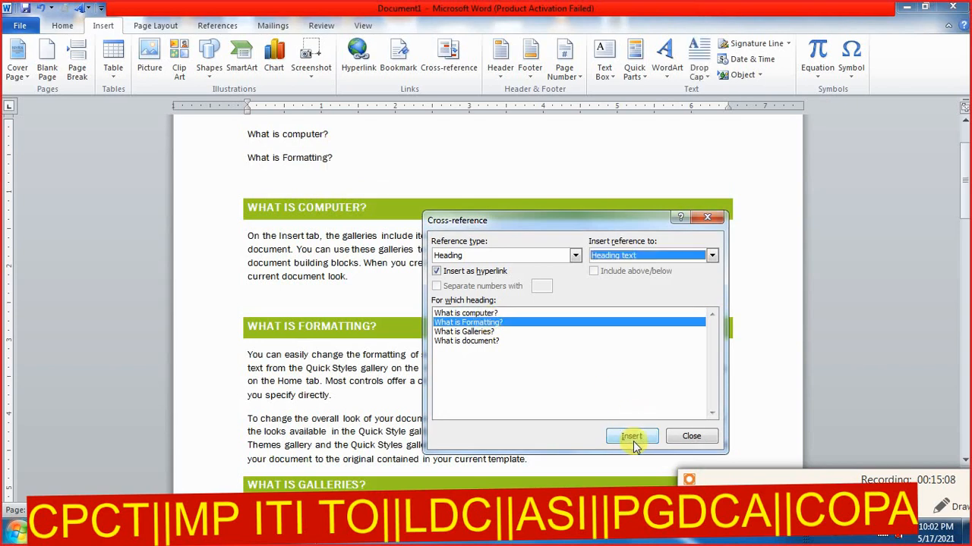
# - Insert a cross-reference to the heading text of "What is Galleries?" on a new line below the "What is Formatting?" reference
pyautogui.click(364, 157)
pyautogui.press('Return')
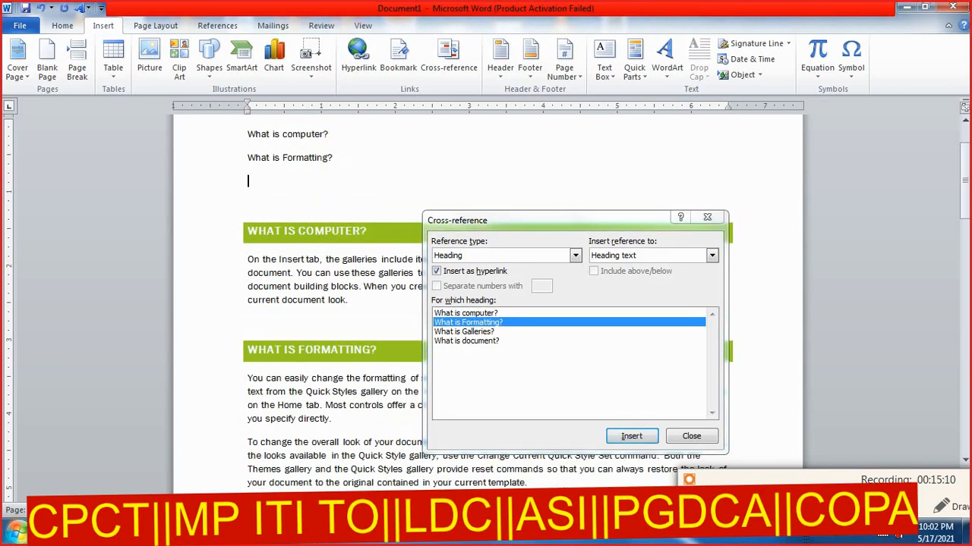
pyautogui.click(478, 332)
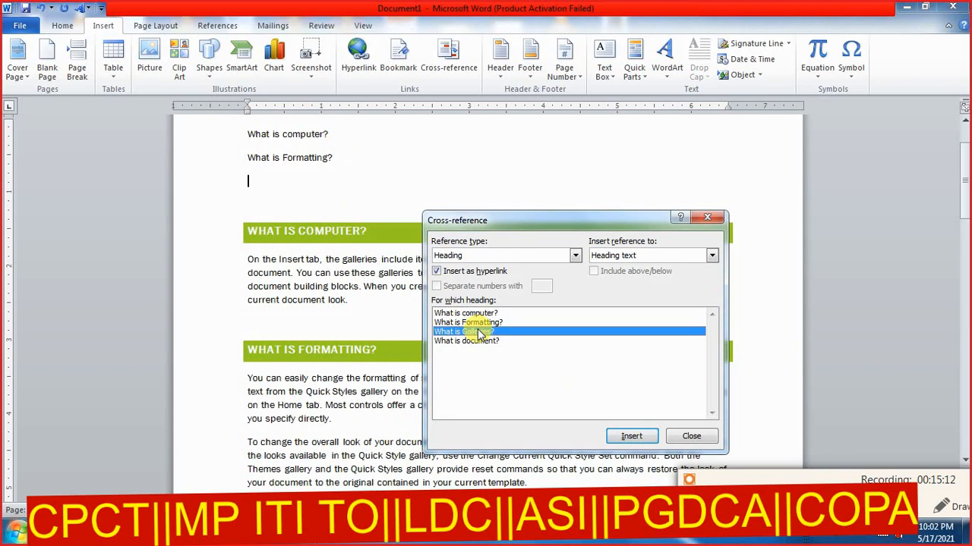
pyautogui.click(621, 438)
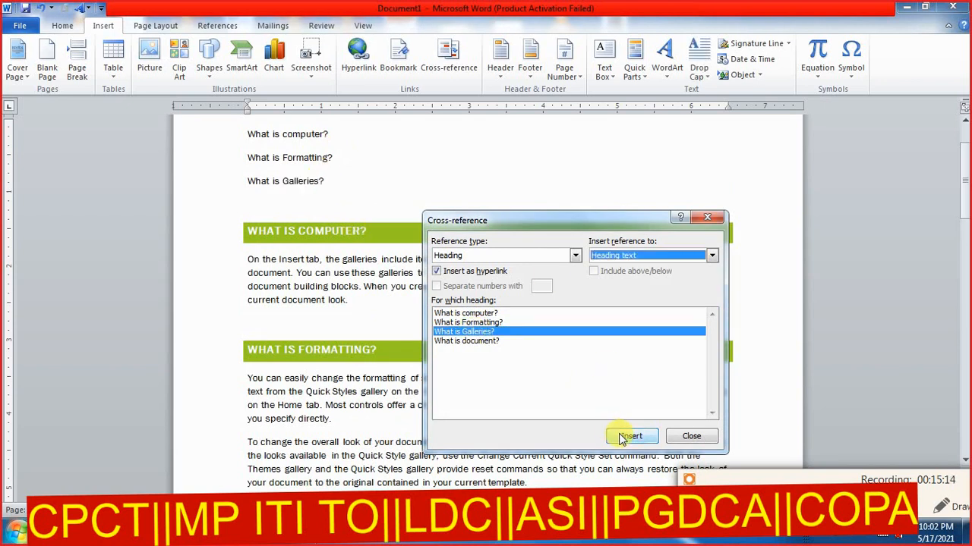
# - Insert a cross-reference to the "What is document?" heading text on a new line below the Galleries reference and finish inserting cross-references
pyautogui.click(342, 184)
pyautogui.press('Return')
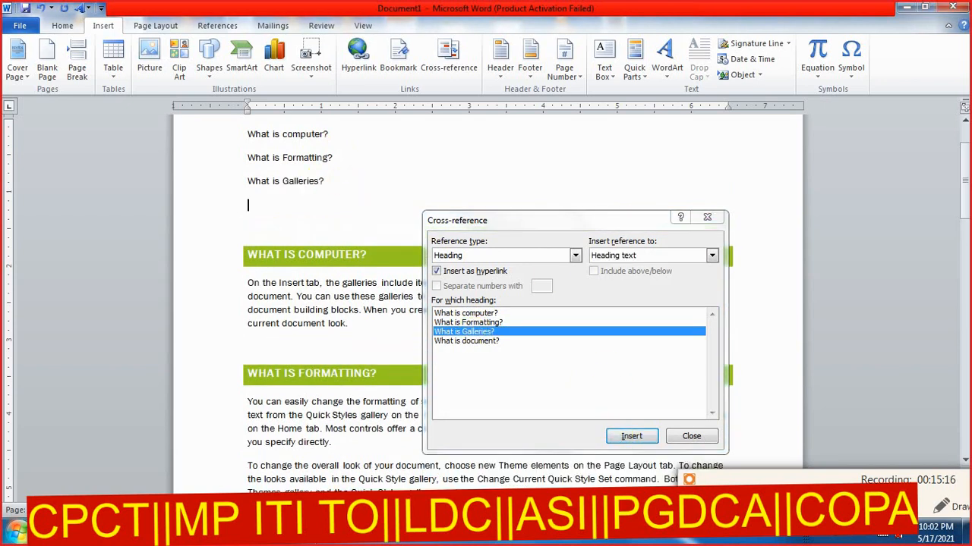
pyautogui.click(486, 341)
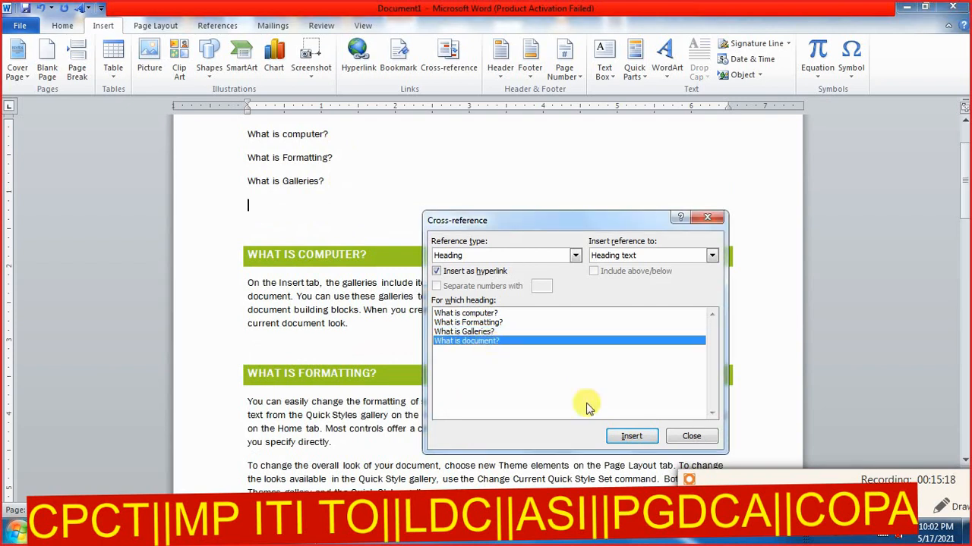
pyautogui.click(638, 436)
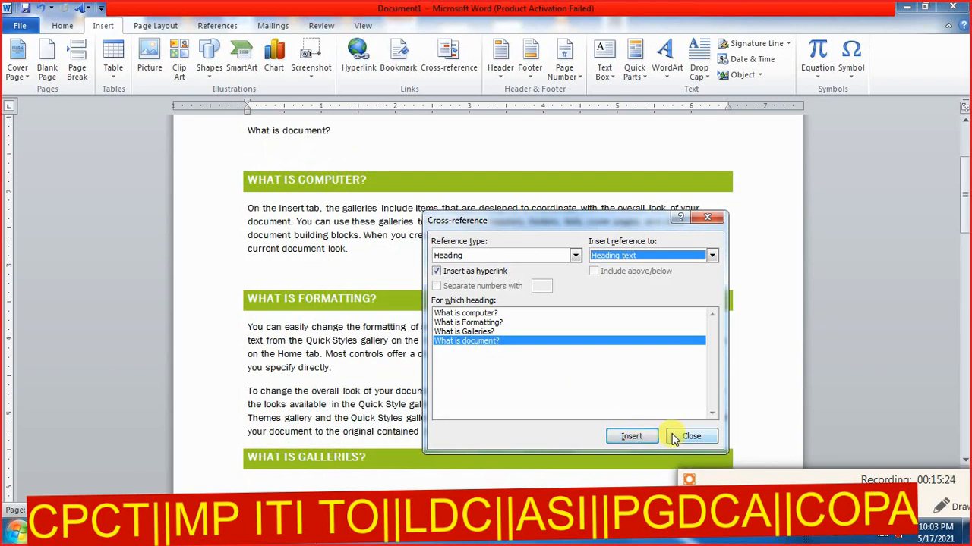
pyautogui.click(674, 439)
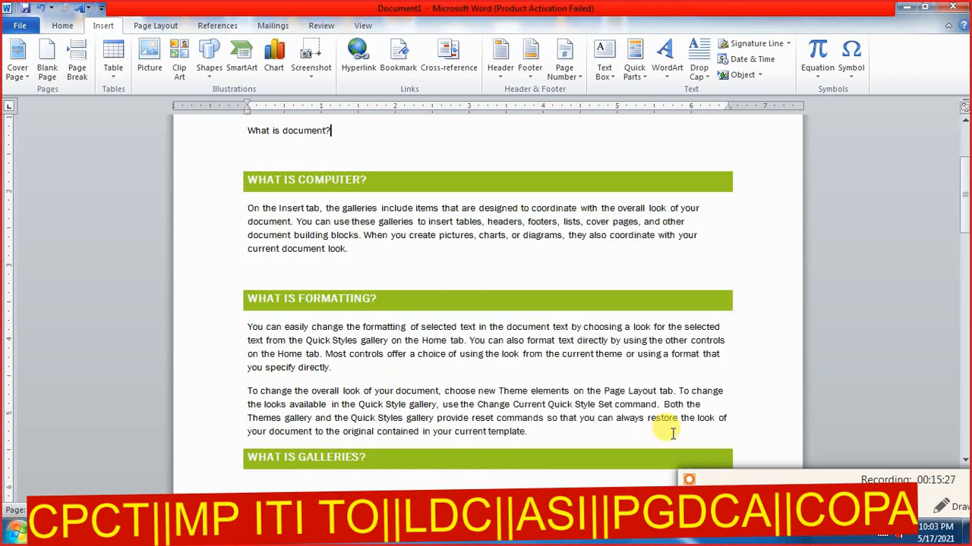
# - Test the "What is computer?" and "What is Formatting?" cross-references at the document's start by following them to their headings
pyautogui.moveTo(964, 156); pyautogui.dragTo(961, 146)
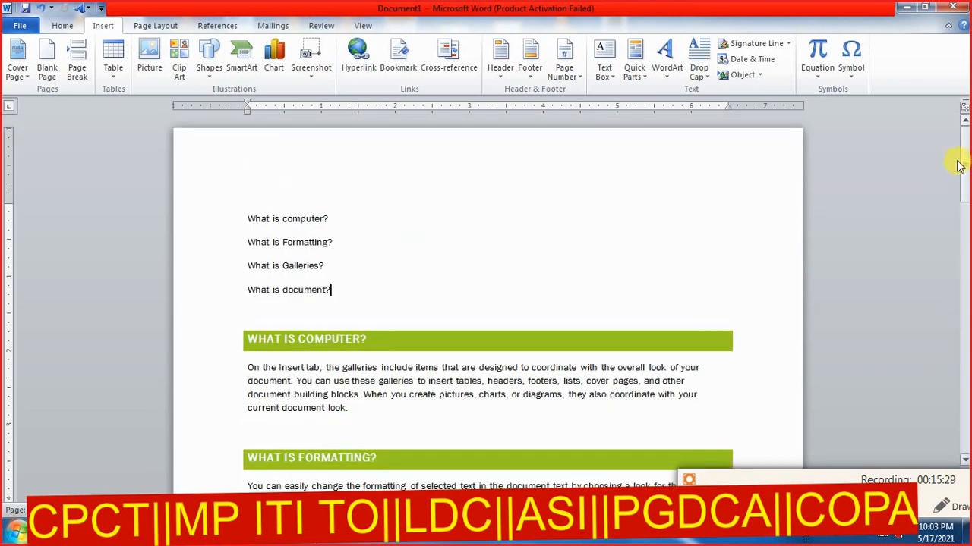
pyautogui.click(274, 219)
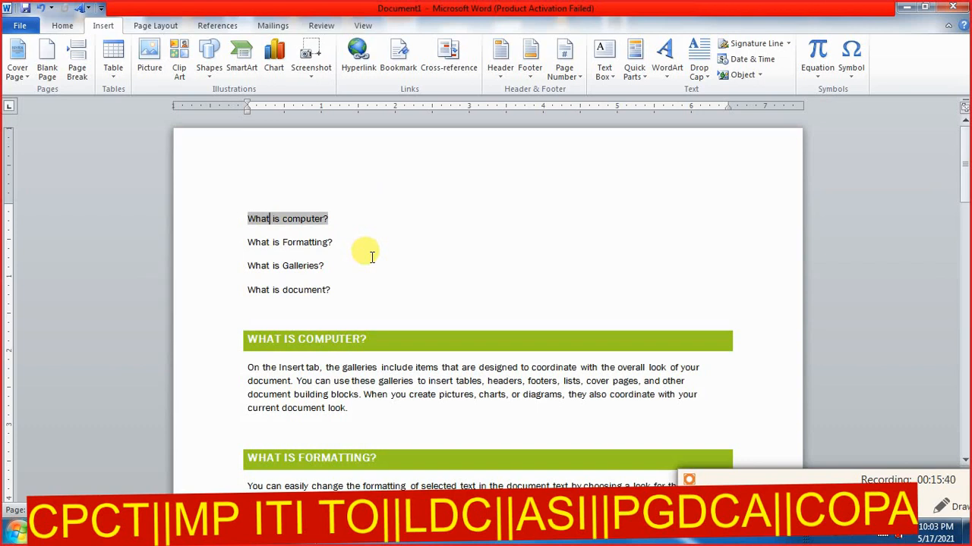
pyautogui.moveTo(964, 159)
pyautogui.mouseDown()
pyautogui.moveTo(955, 299)
pyautogui.moveTo(954, 145)
pyautogui.mouseUp()
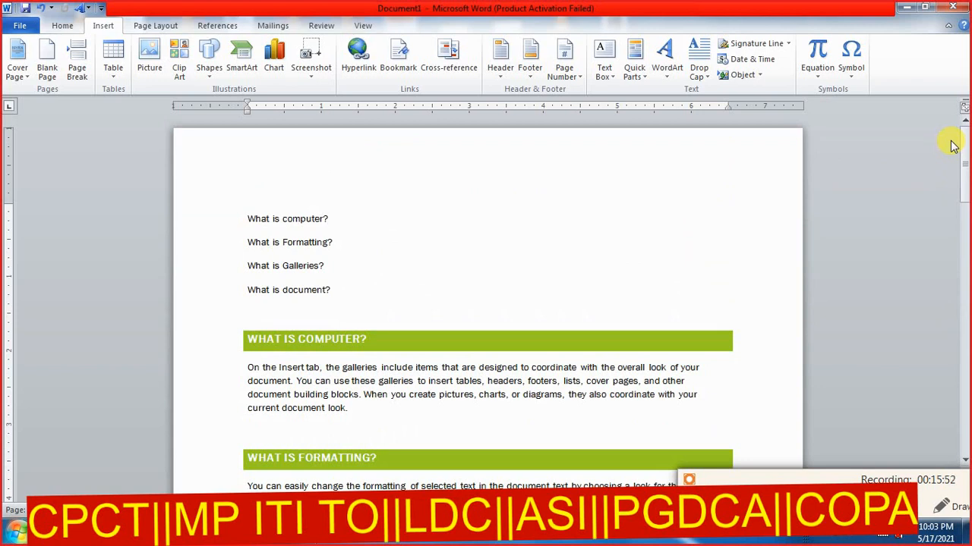
pyautogui.click(297, 245)
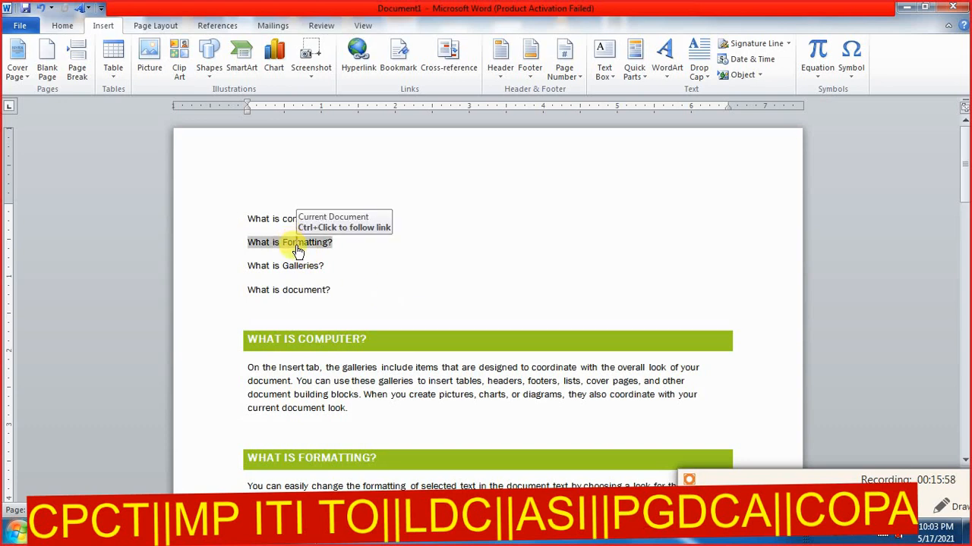
pyautogui.keyDown('ctrl'); pyautogui.click(297, 247); pyautogui.keyUp('ctrl')
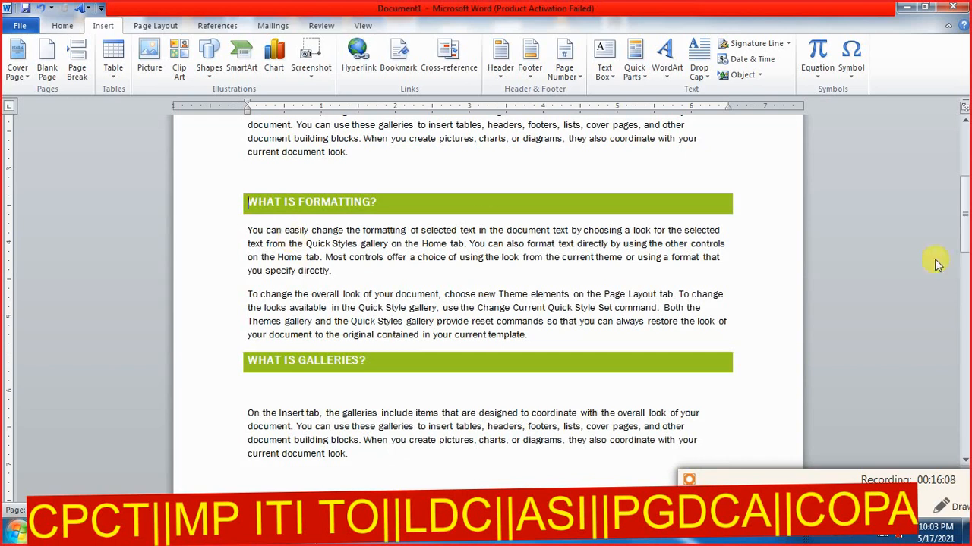
pyautogui.scroll(6, 844, 351)
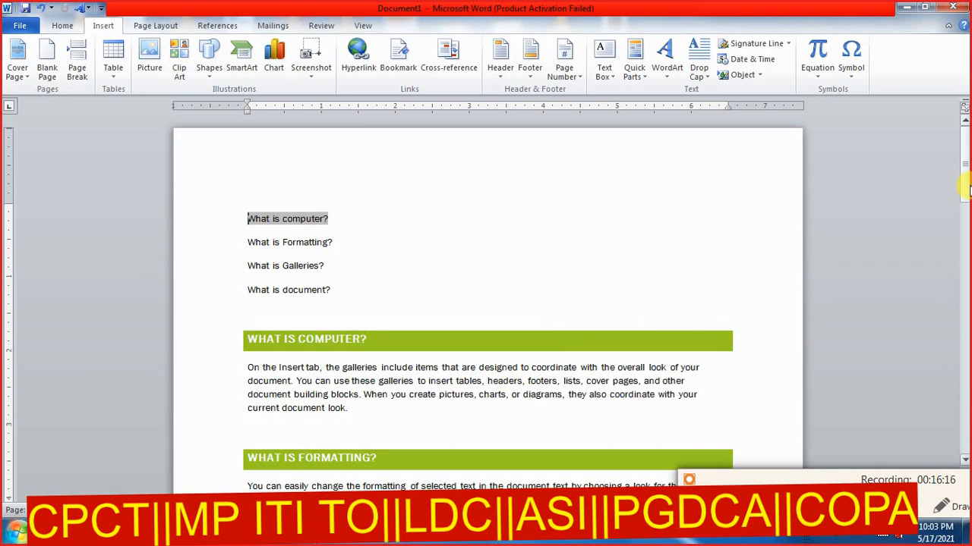
# - Follow the "What is document?" cross-reference from the document's start to its heading
pyautogui.moveTo(965, 189); pyautogui.dragTo(937, 154)
pyautogui.click(280, 292)
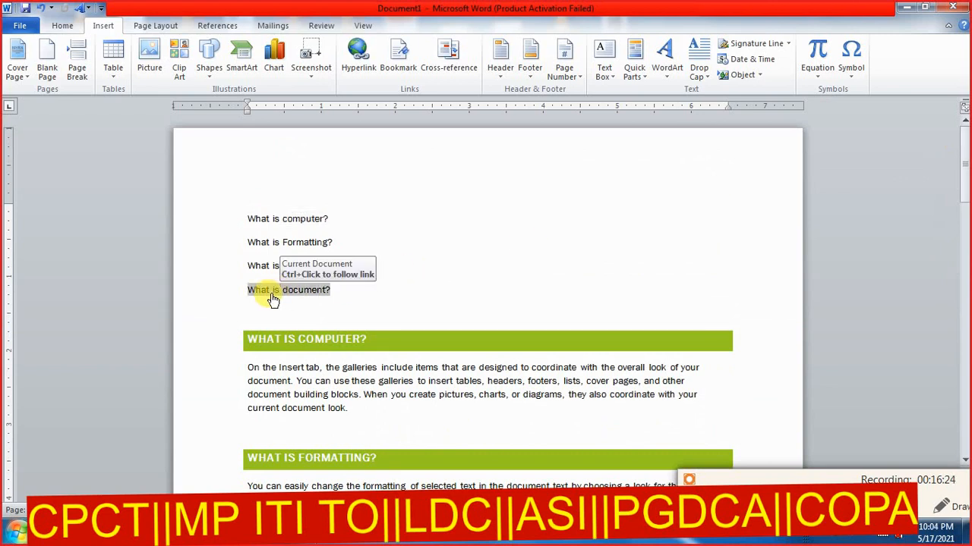
pyautogui.keyDown('ctrl'); pyautogui.click(274, 294); pyautogui.keyUp('ctrl')
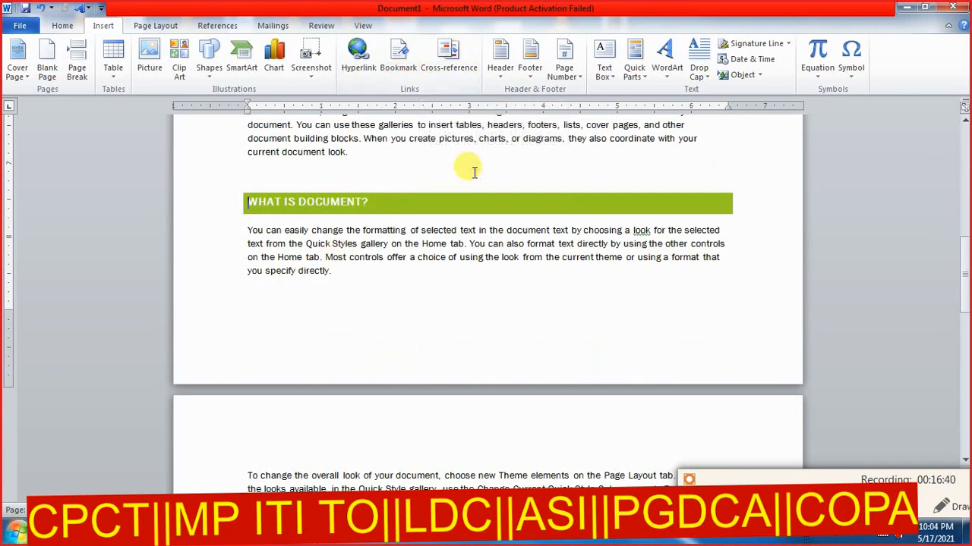
# - Review the available cross-reference types, from Numbered item through Table, without inserting a reference
pyautogui.click(454, 76)
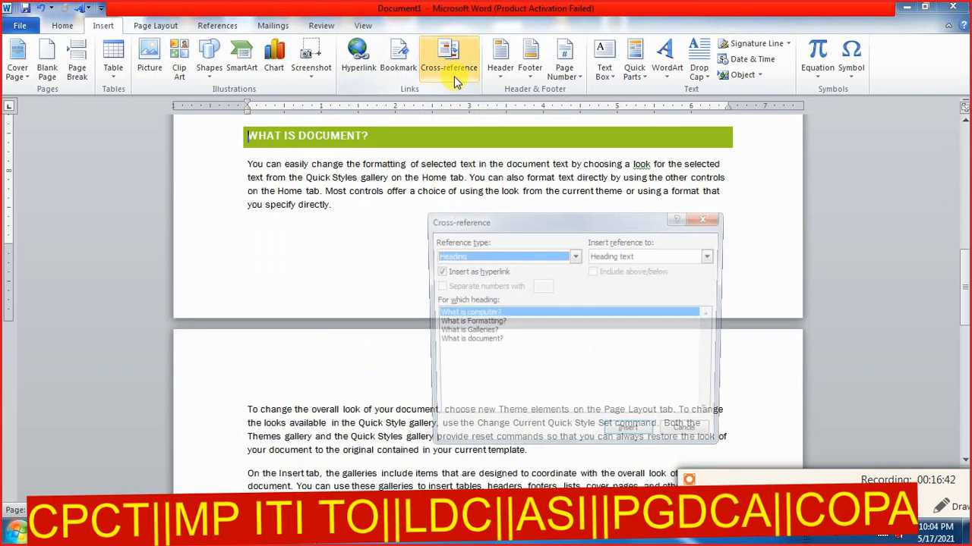
pyautogui.click(575, 256)
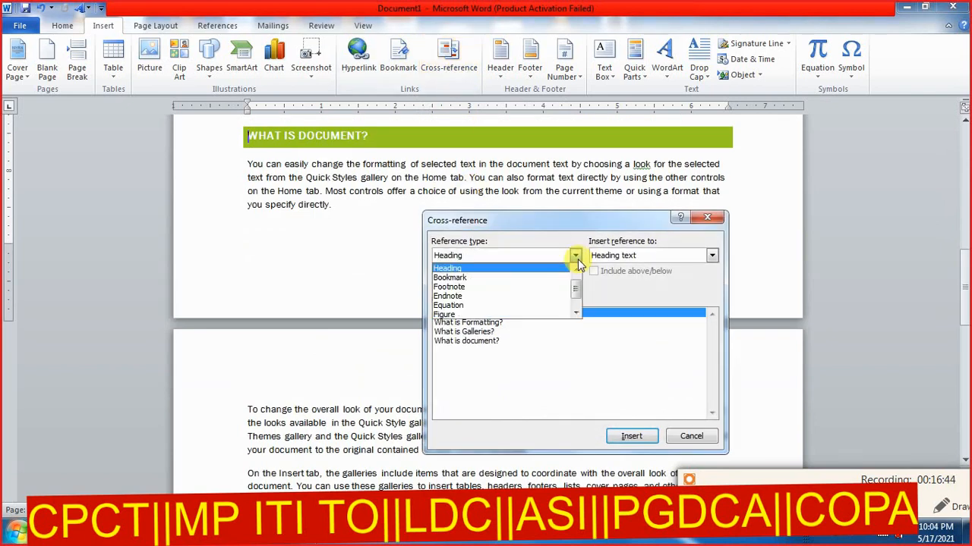
pyautogui.moveTo(576, 293); pyautogui.dragTo(576, 287)
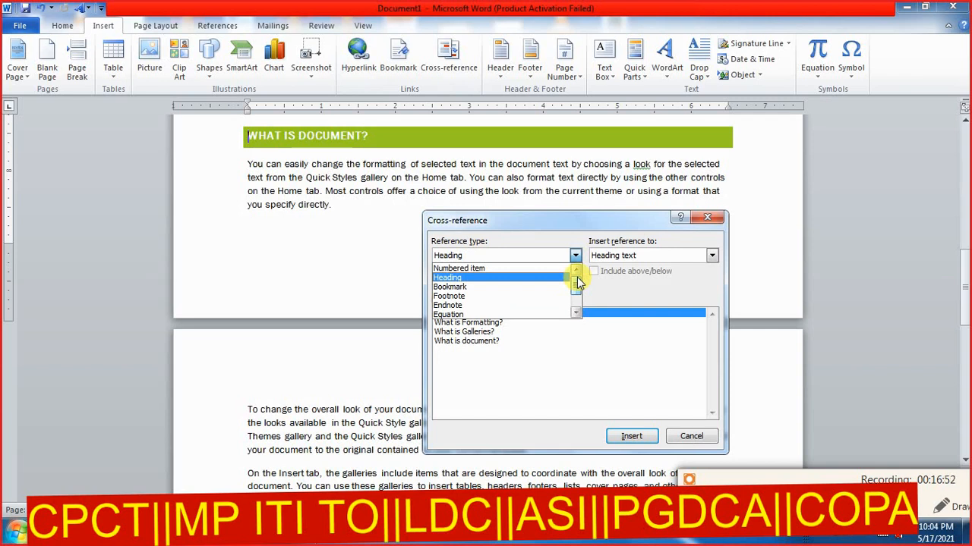
pyautogui.press('Up')
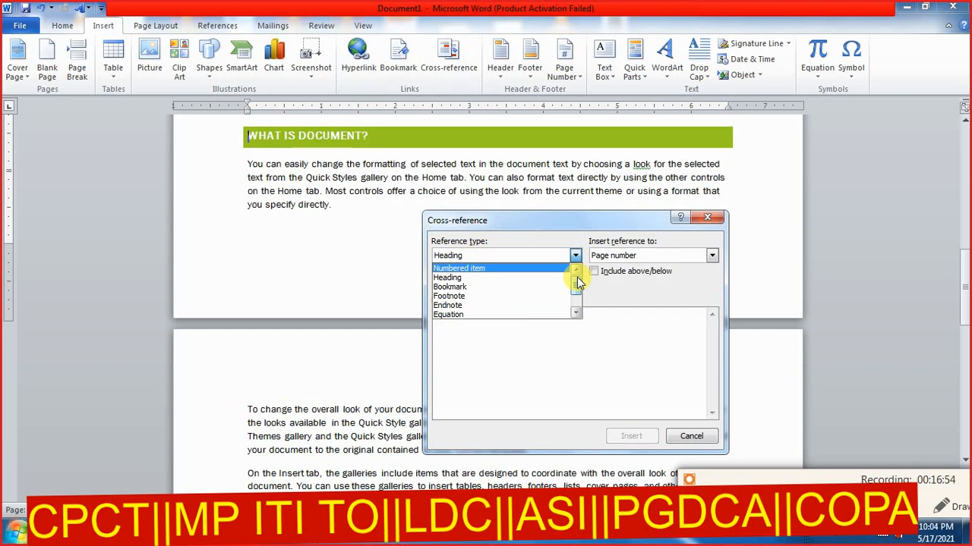
pyautogui.press('Down')
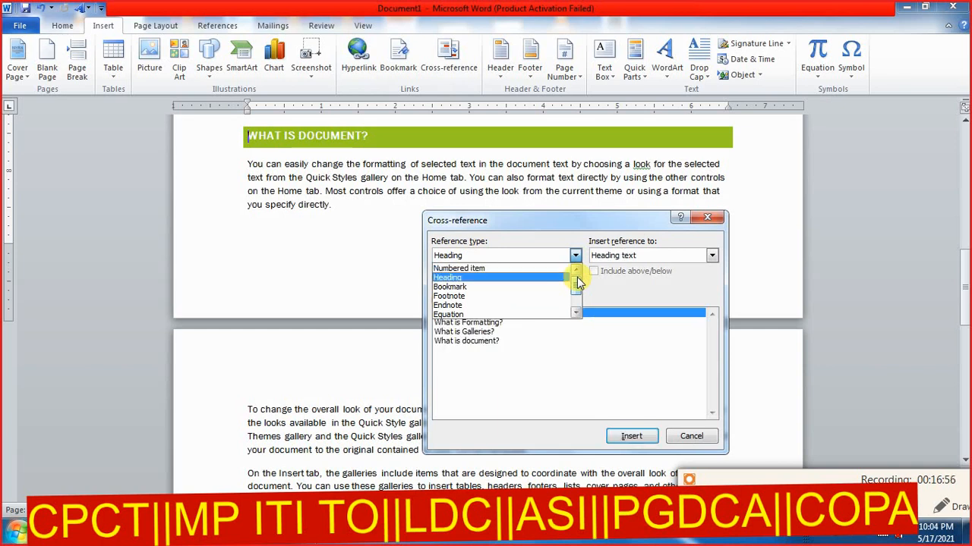
pyautogui.press('Down')
pyautogui.press('Down')
pyautogui.press('Down')
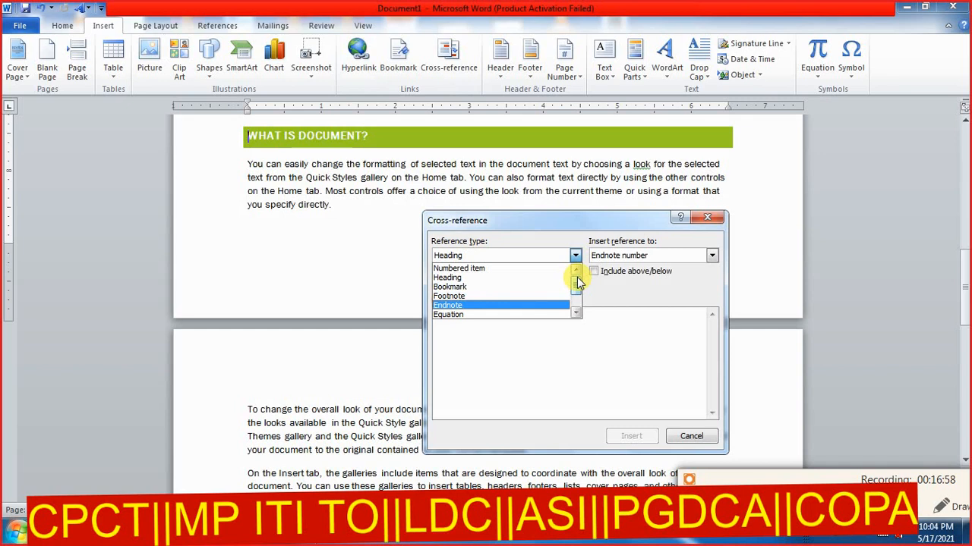
pyautogui.press('Down')
pyautogui.press('Down')
pyautogui.press('Down')
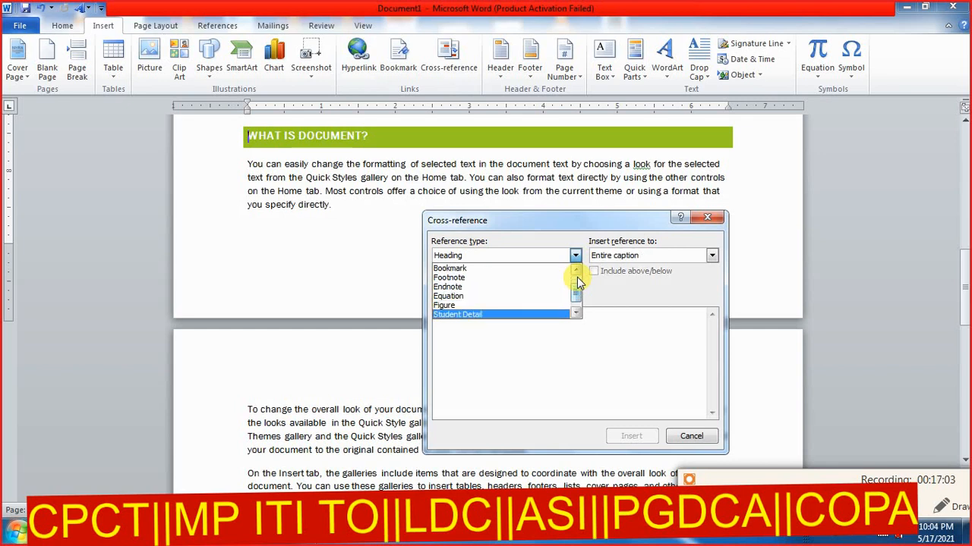
pyautogui.press('Down')
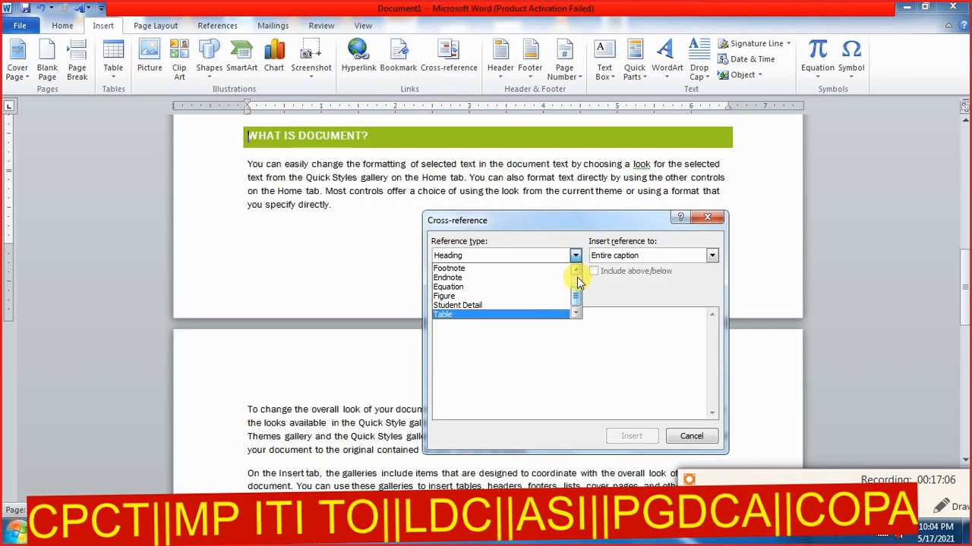
pyautogui.press('Up')
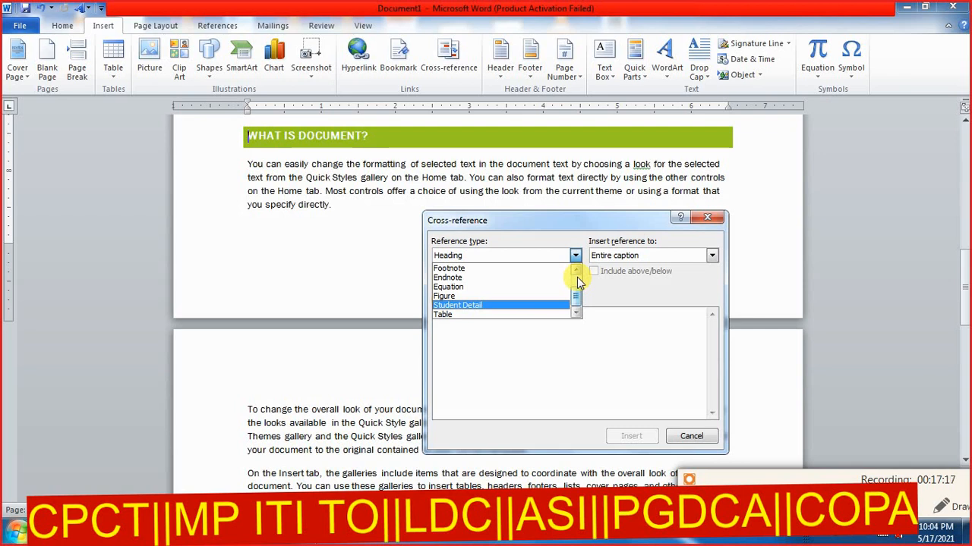
pyautogui.click(707, 222)
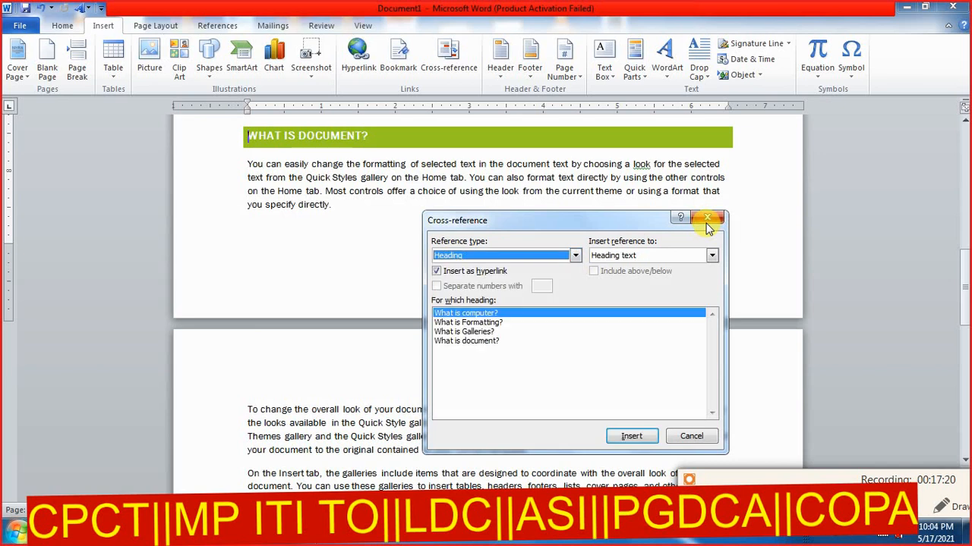
pyautogui.click(705, 222)
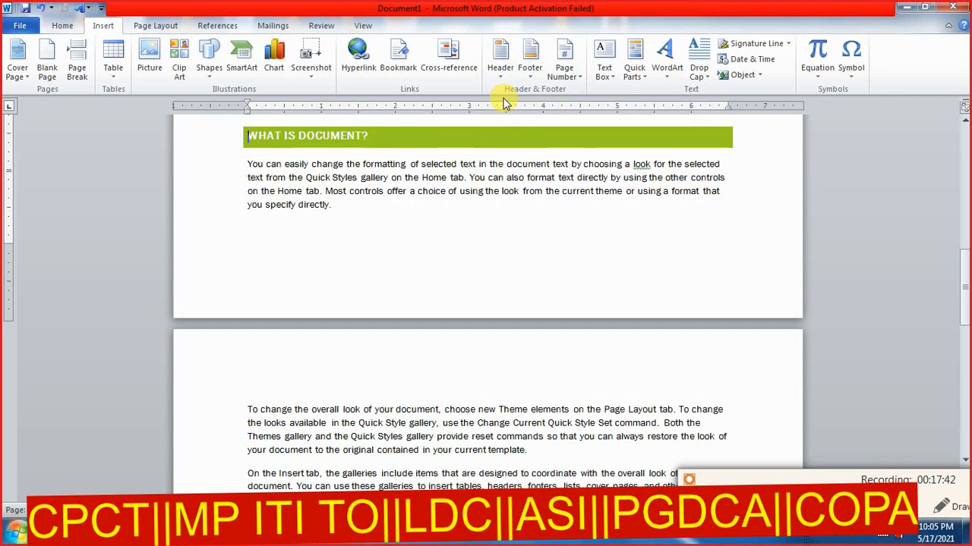
# - Insert the built-in Blank header at the start of the document
pyautogui.moveTo(963, 267); pyautogui.dragTo(959, 129)
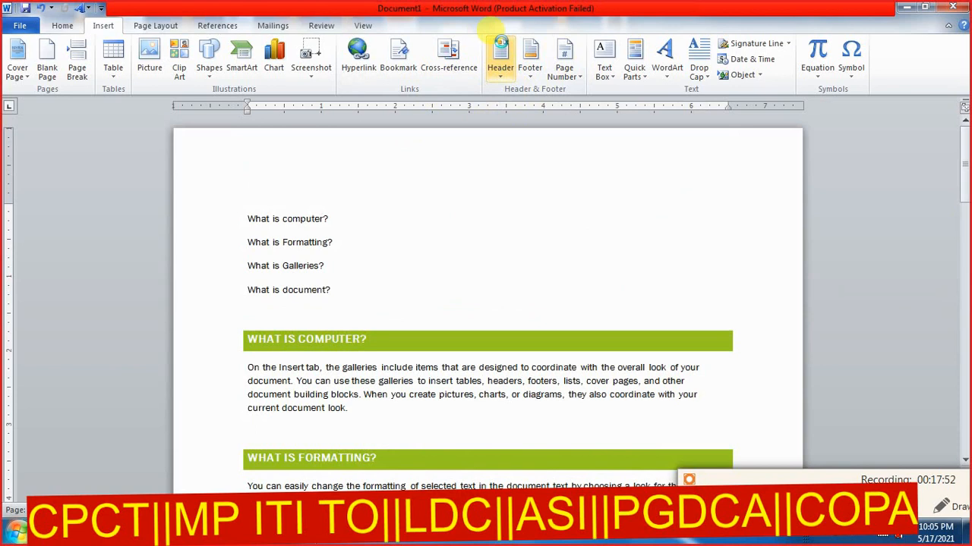
pyautogui.click(501, 46)
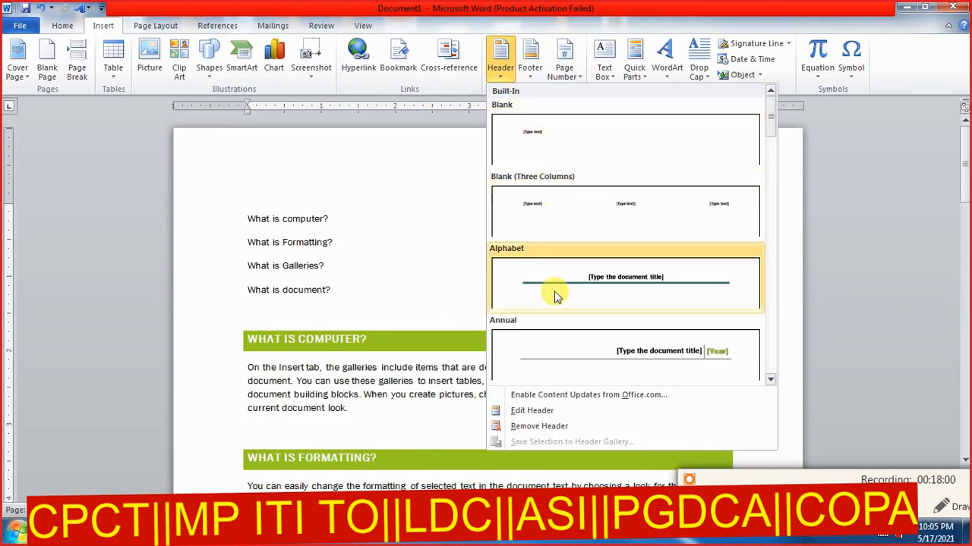
pyautogui.click(552, 142)
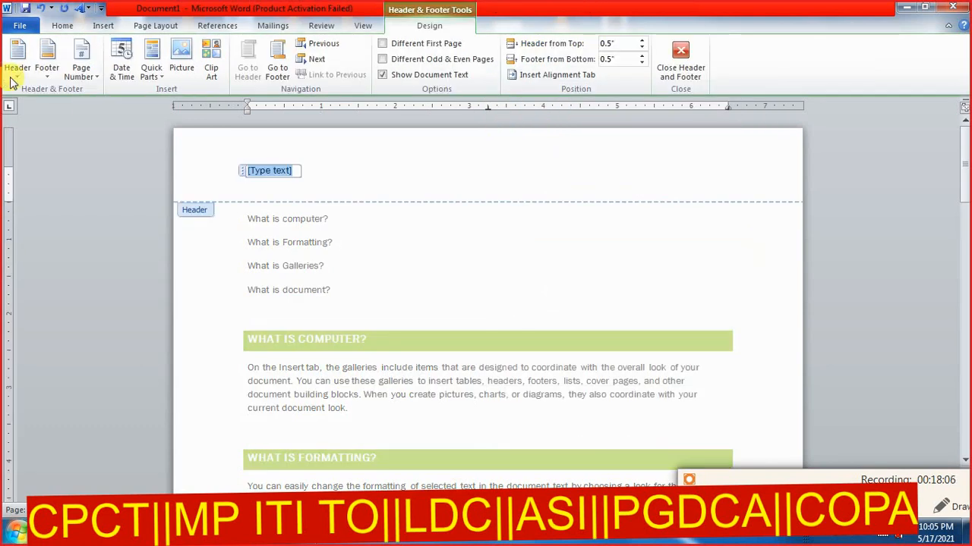
# - Insert a plain, left-aligned page number at the top of the page in place of the header's placeholder text
pyautogui.click(79, 72)
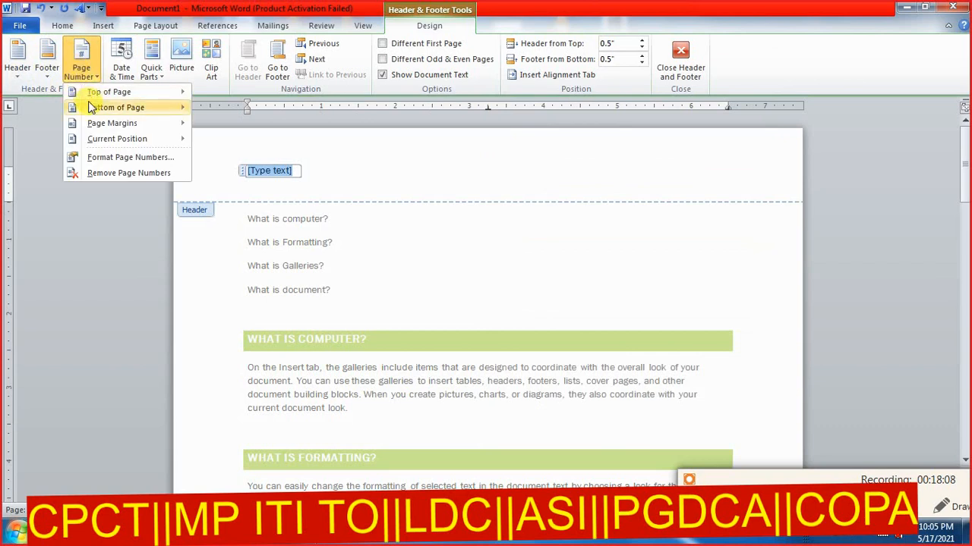
pyautogui.moveTo(103, 92)
pyautogui.click(222, 123)
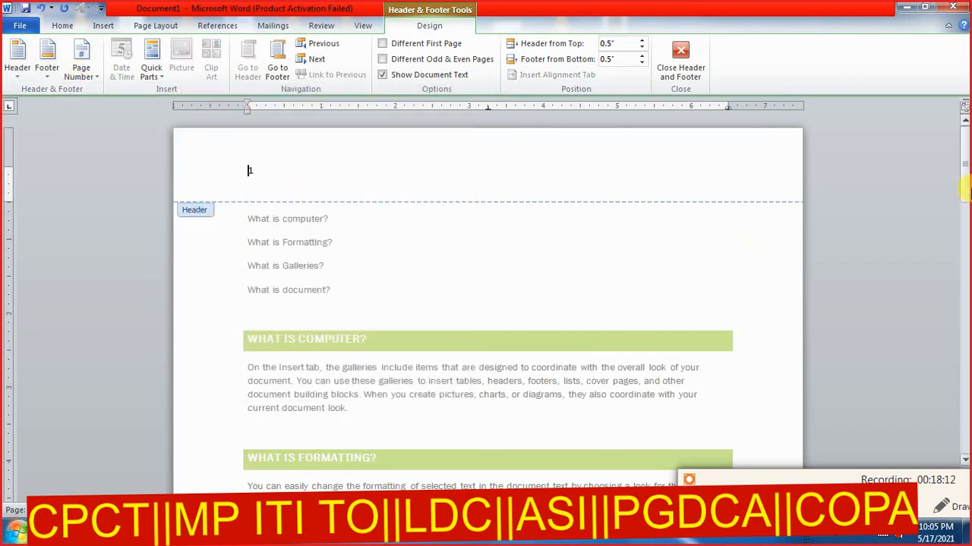
# - Add a footer line on the first page with the label "Mob:" followed by the mobile number, and return to the body text
pyautogui.moveTo(966, 182); pyautogui.dragTo(966, 266)
pyautogui.click(291, 403)
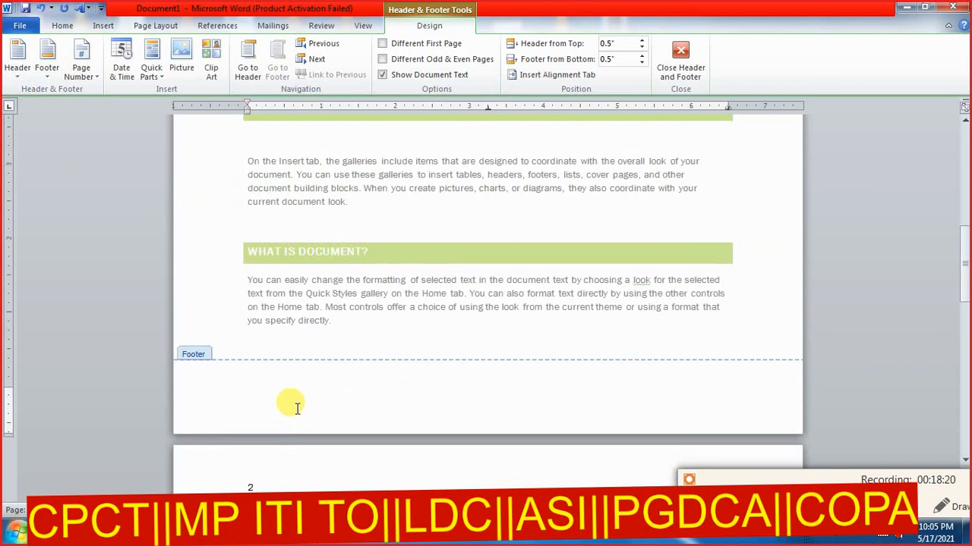
pyautogui.write('Mob')
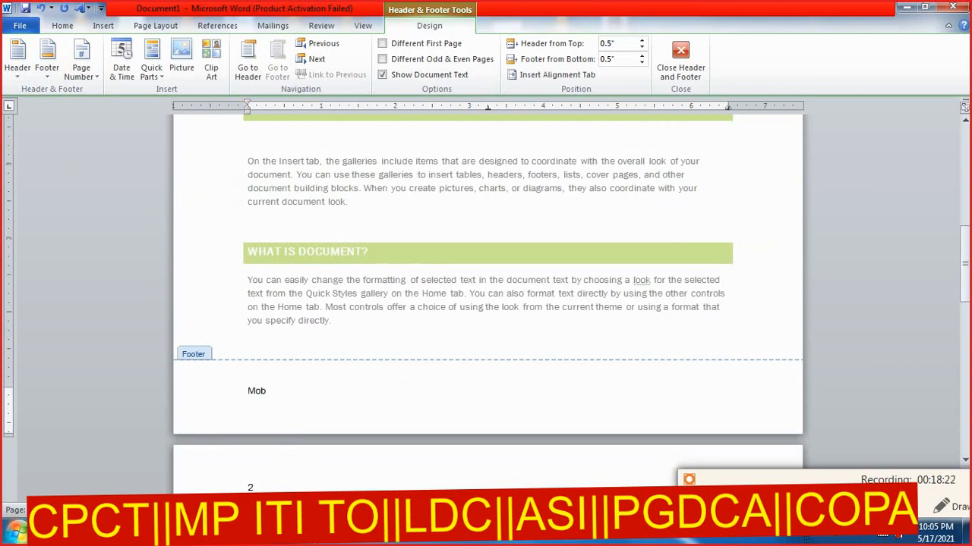
pyautogui.write(':xya78237')
pyautogui.doubleClick(427, 317)
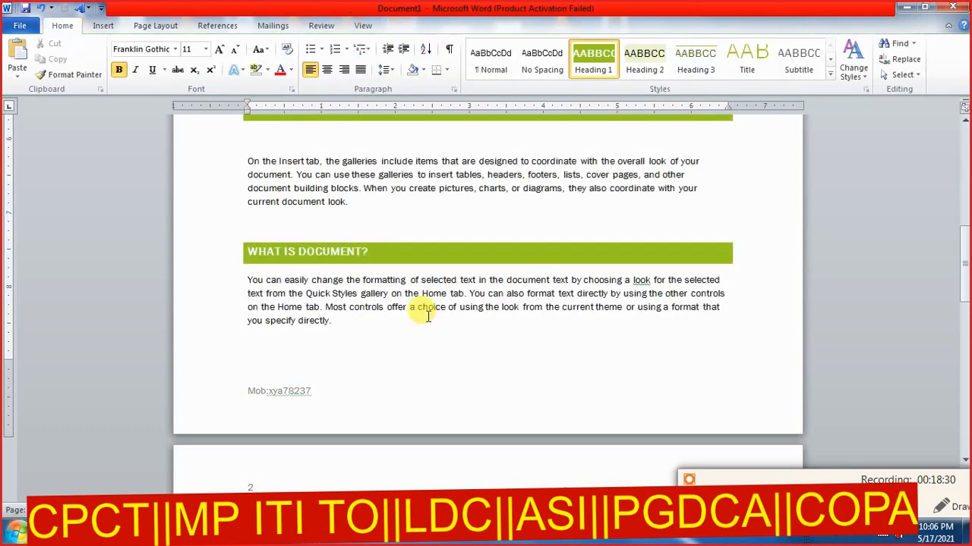
# - Check the page number in the first page's header and the contact line in its footer
pyautogui.click(955, 241)
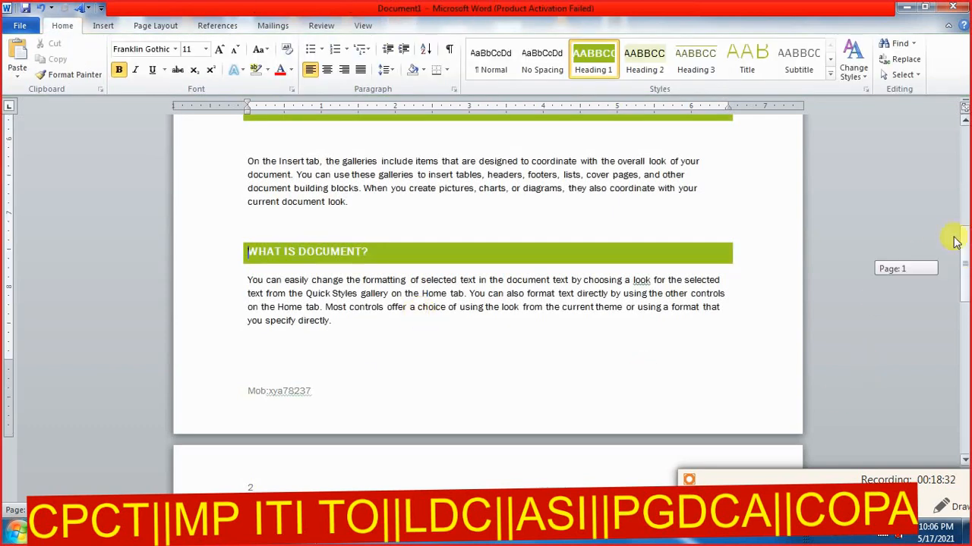
pyautogui.moveTo(955, 241); pyautogui.dragTo(961, 148)
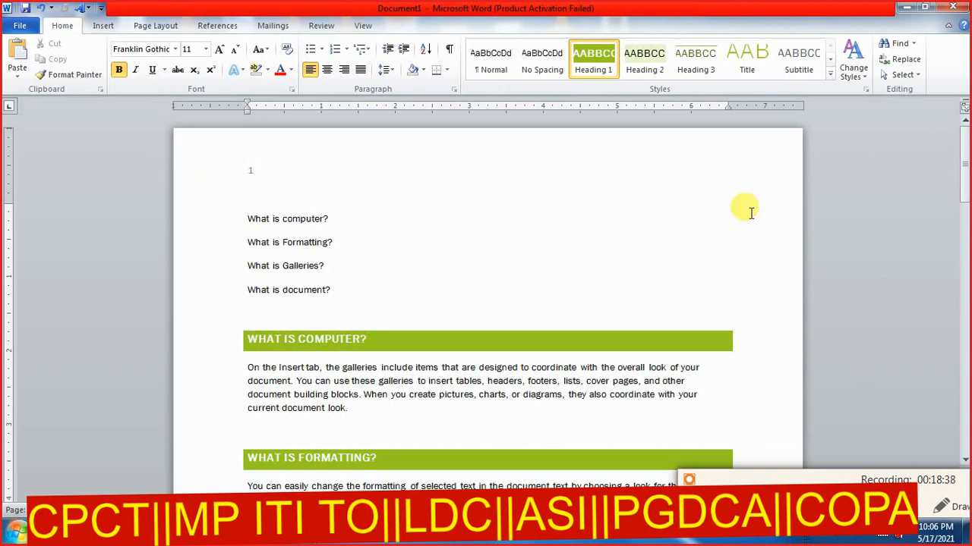
pyautogui.moveTo(965, 160); pyautogui.dragTo(965, 262)
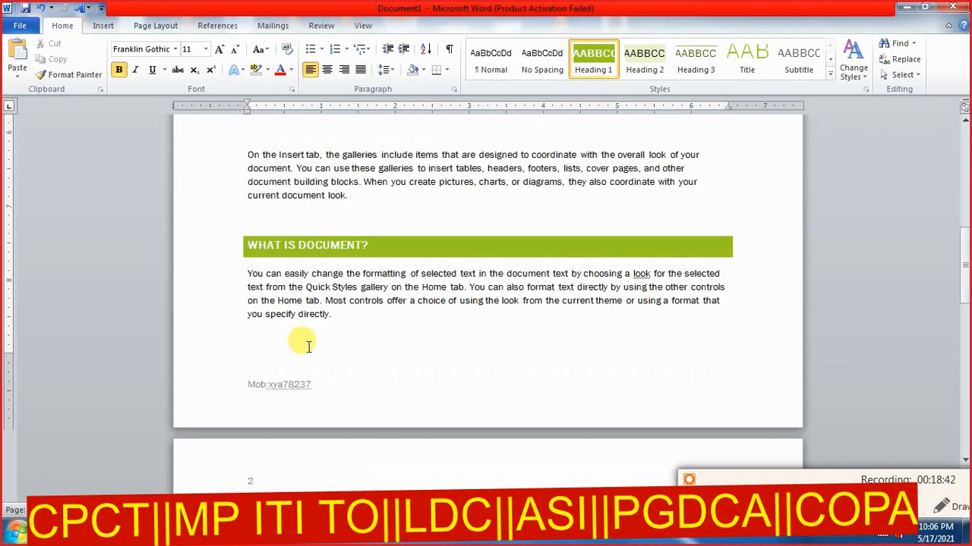
pyautogui.click(103, 25)
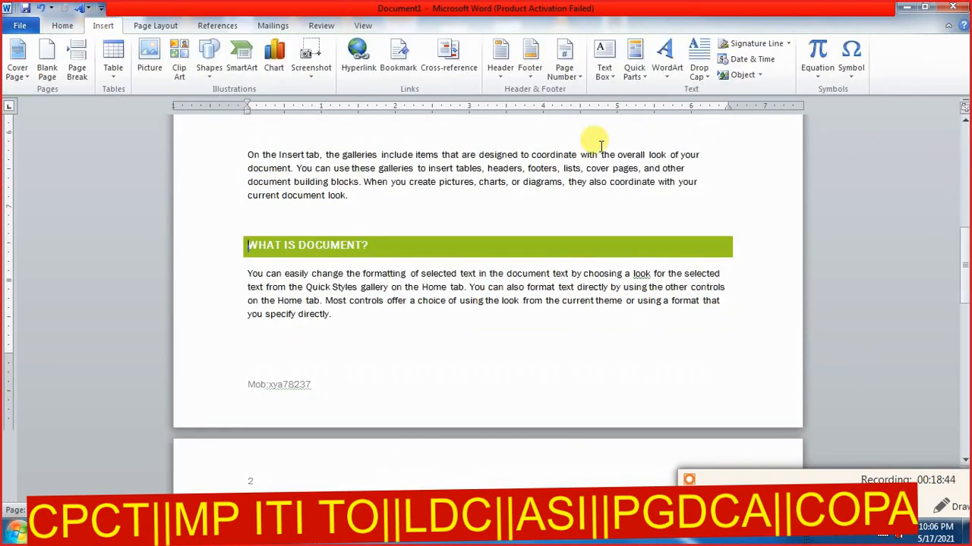